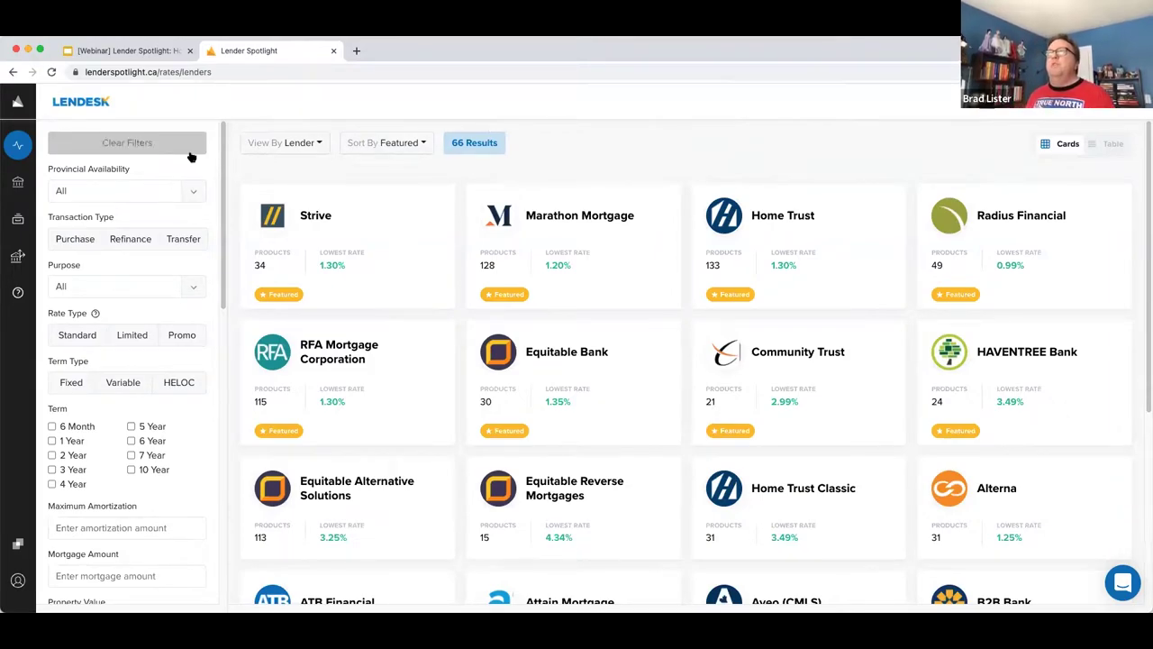
Open the lender policy guidelines and have a look at the Help Center before returning to the guidelines.
scroll(185, 227, down, 10)
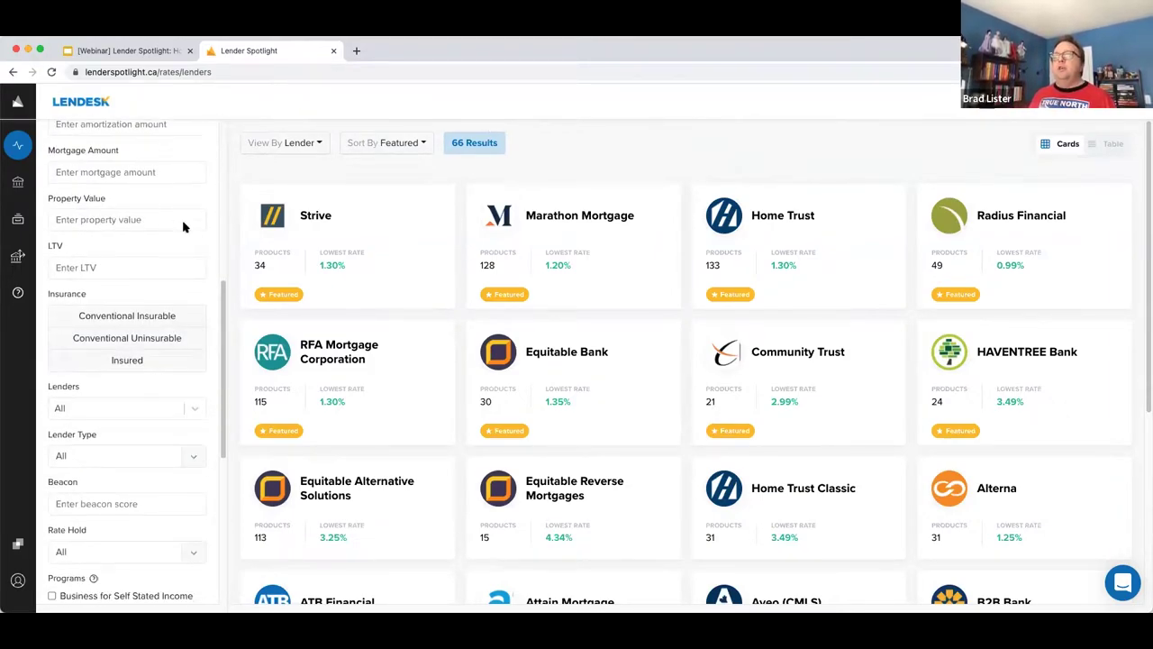
click(30, 215)
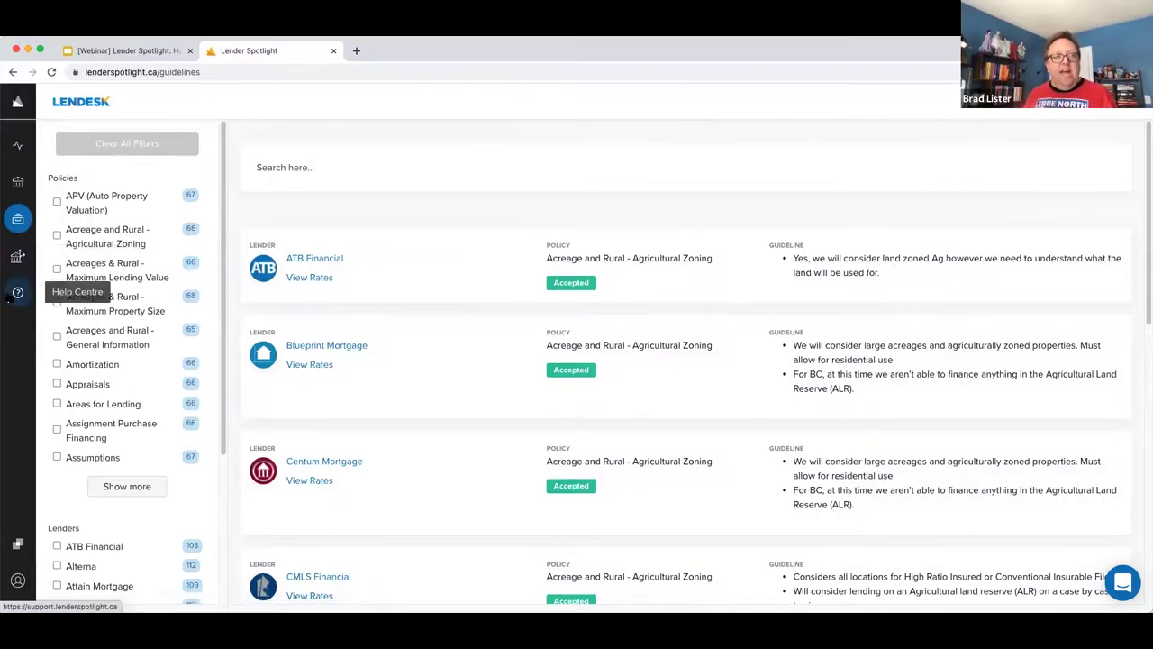
click(17, 292)
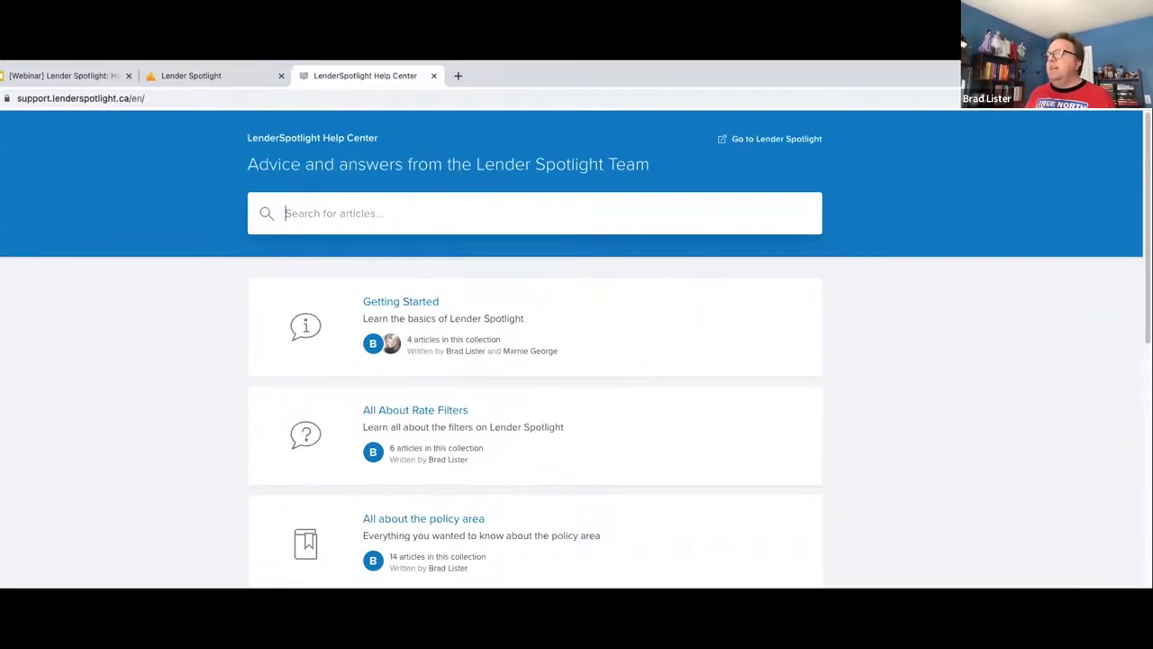
click(477, 51)
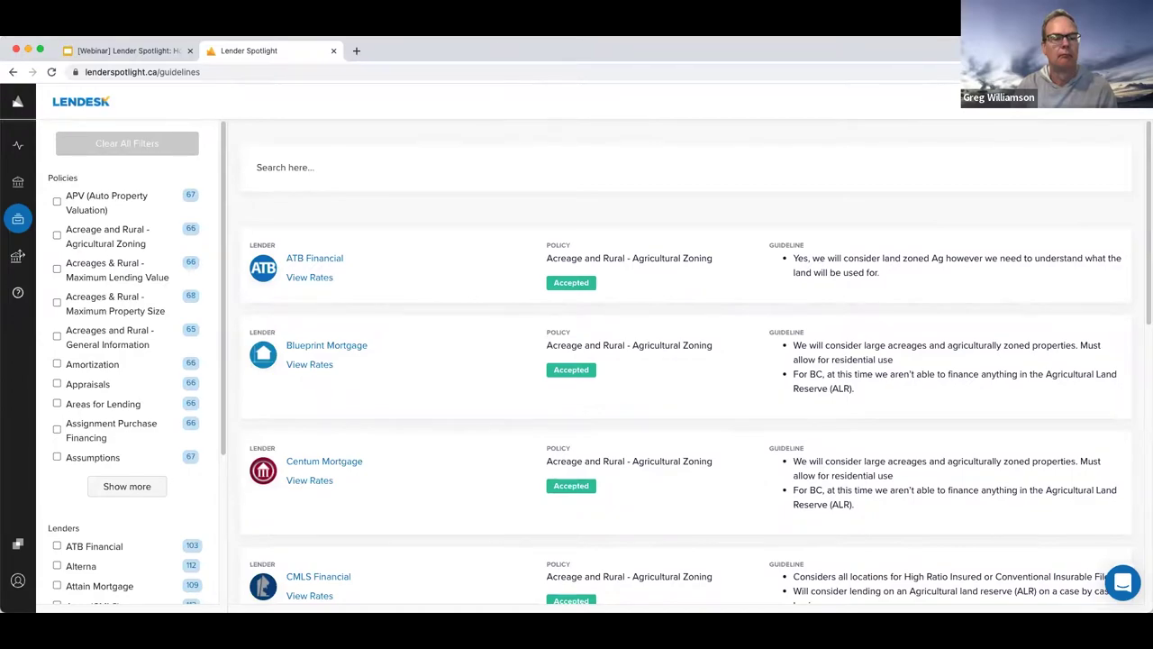
Expand the full policy list and filter the guidelines by Lending in a Holding/Operating Company.
click(148, 487)
scroll(162, 423, down, 5)
scroll(165, 422, down, 5)
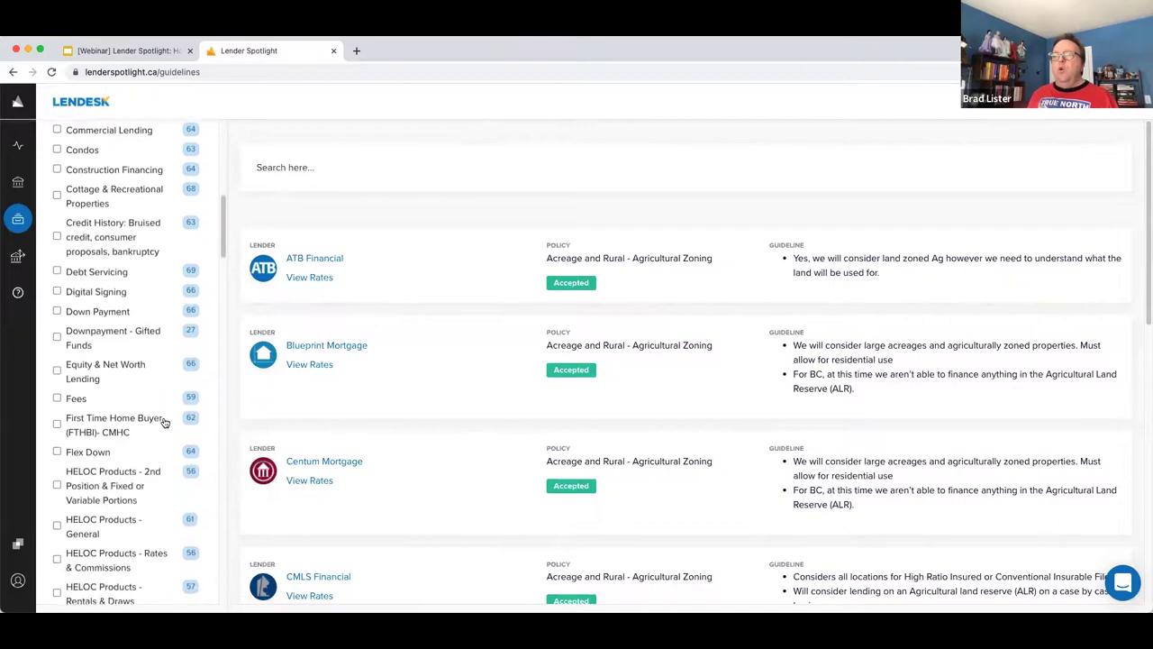
scroll(165, 423, down, 10)
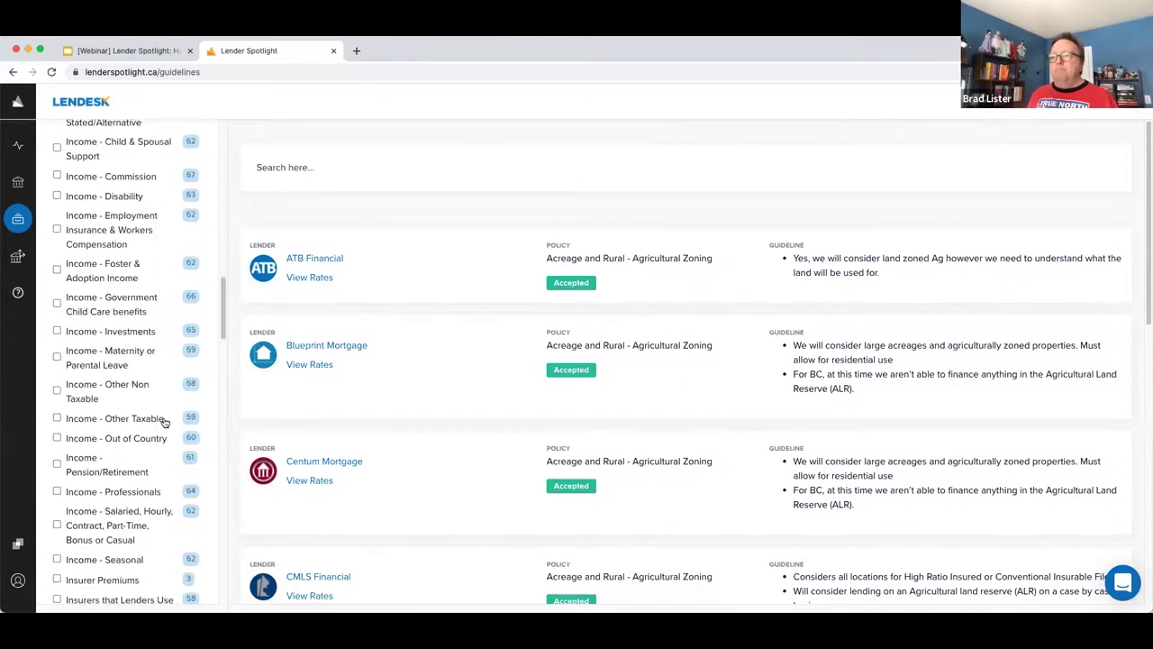
scroll(165, 313, down, 5)
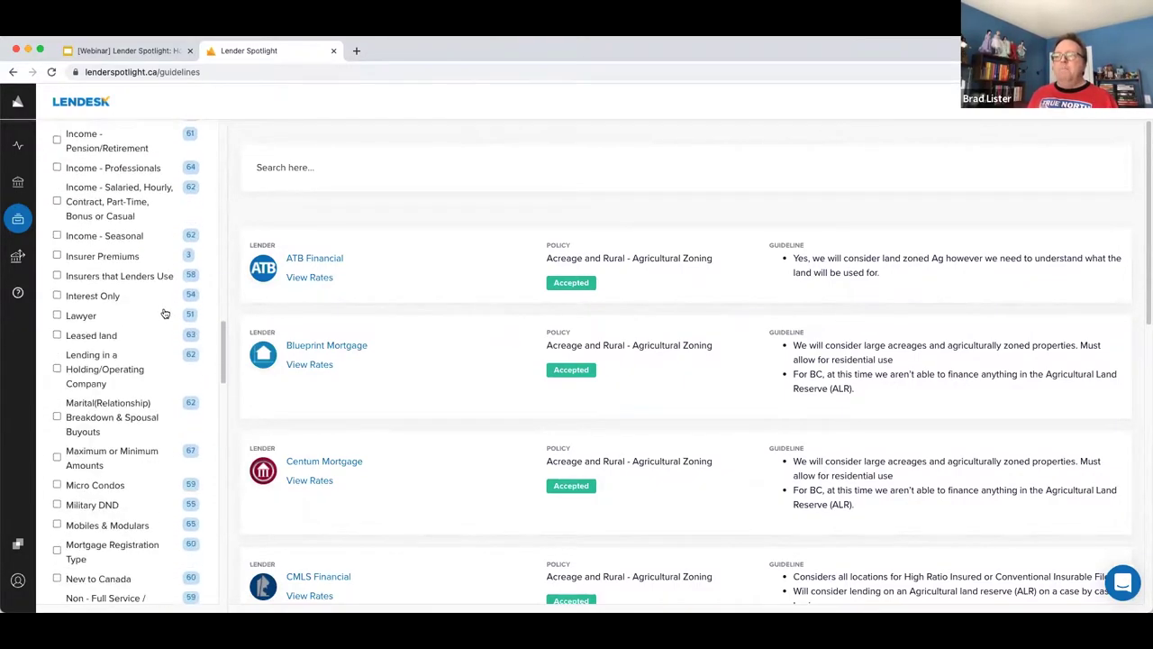
click(57, 368)
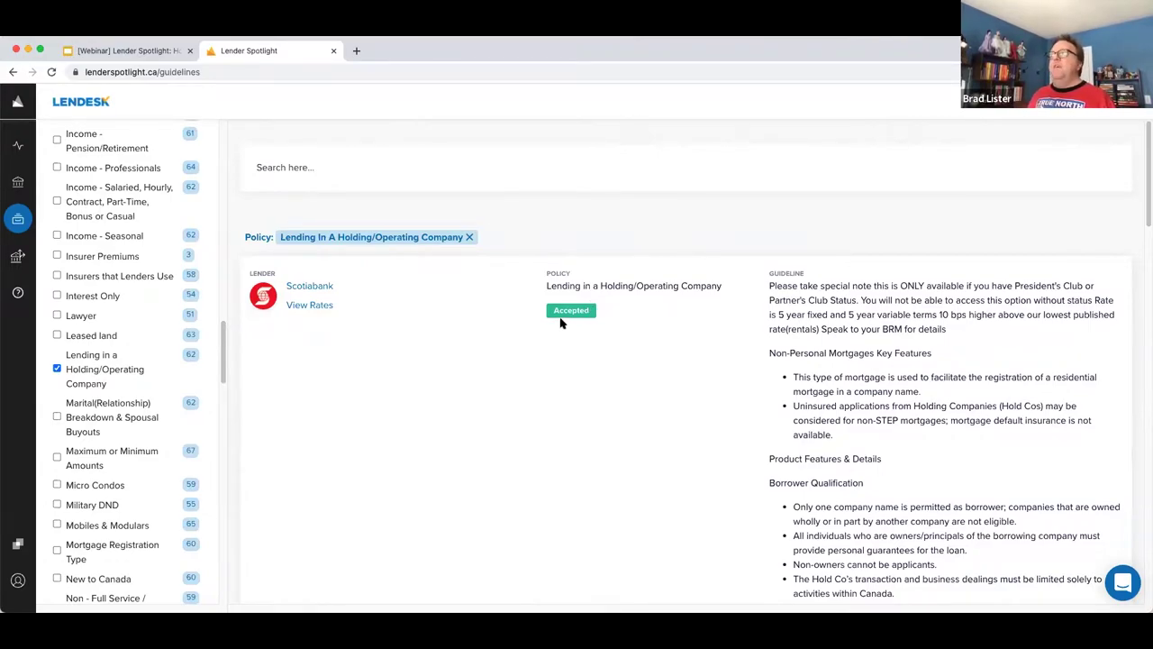
Examine which lenders accept lending in a holding or operating company and under what guidelines.
scroll(577, 391, down, 10)
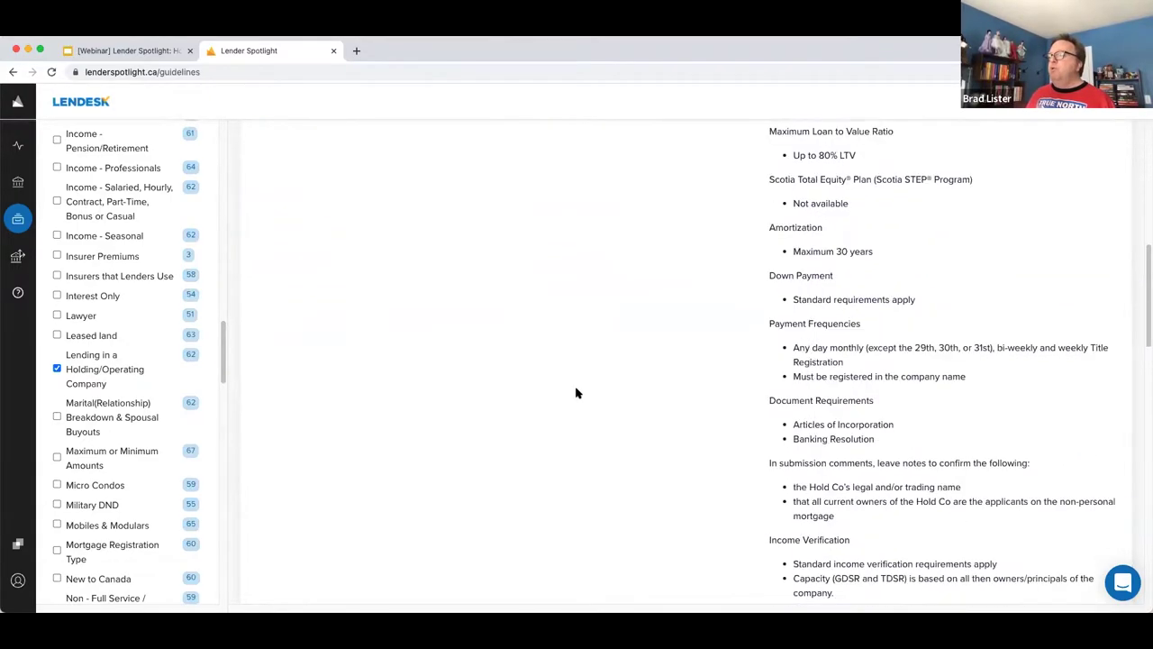
scroll(577, 393, down, 5)
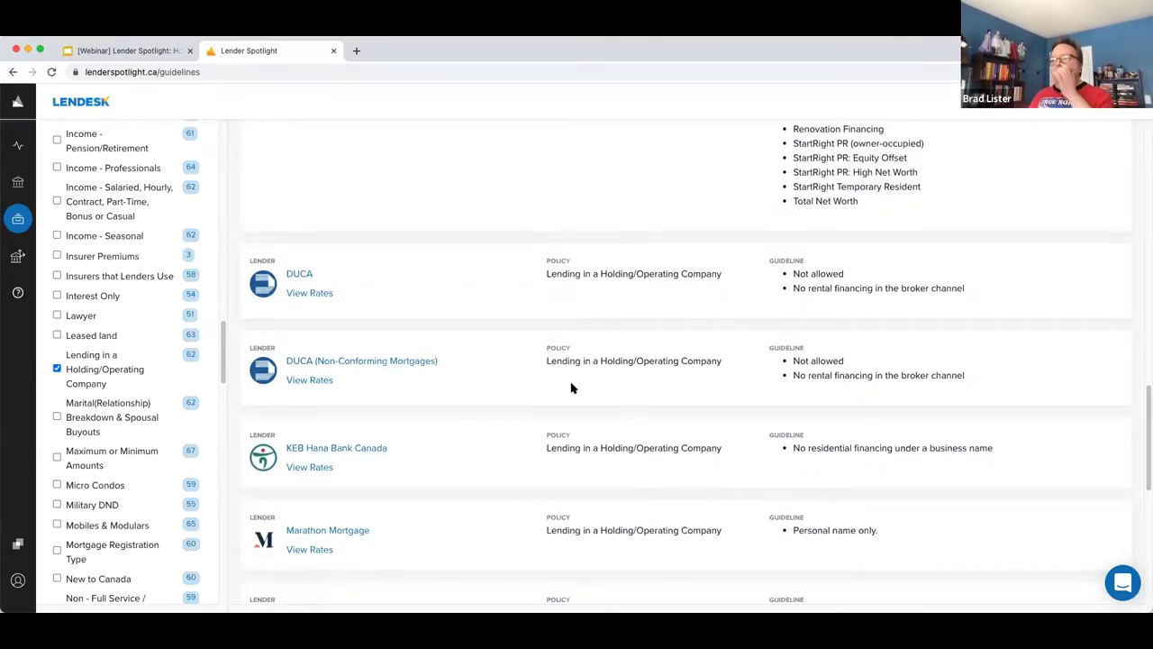
scroll(590, 476, down, 3)
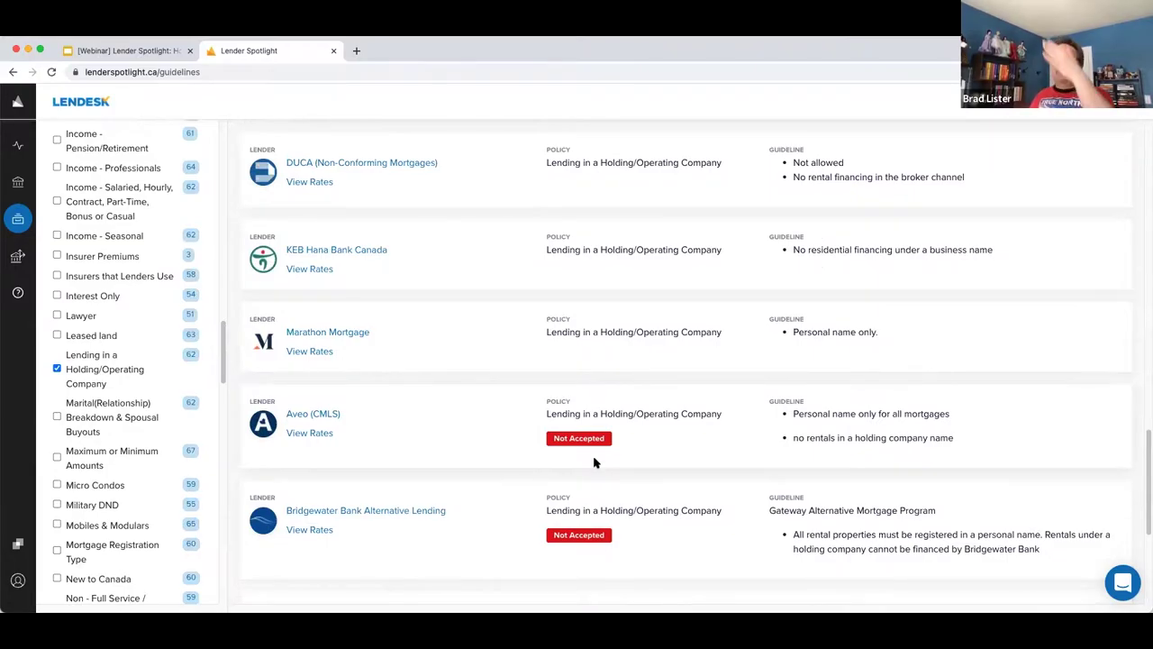
scroll(594, 463, down, 2)
scroll(594, 462, down, 2)
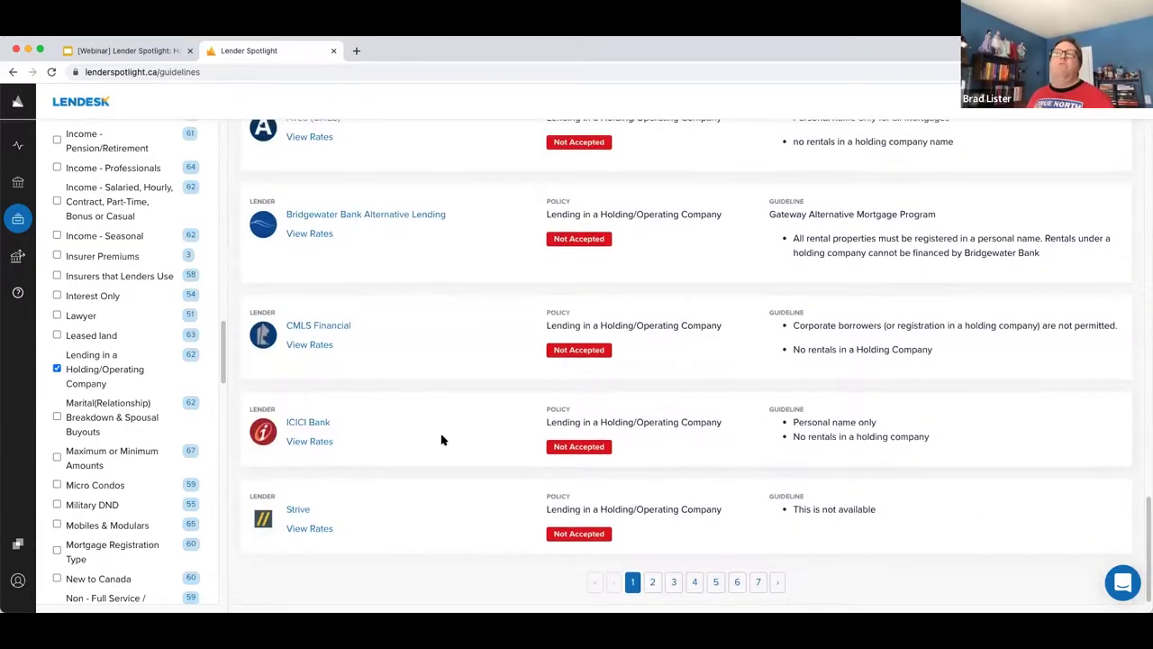
click(442, 437)
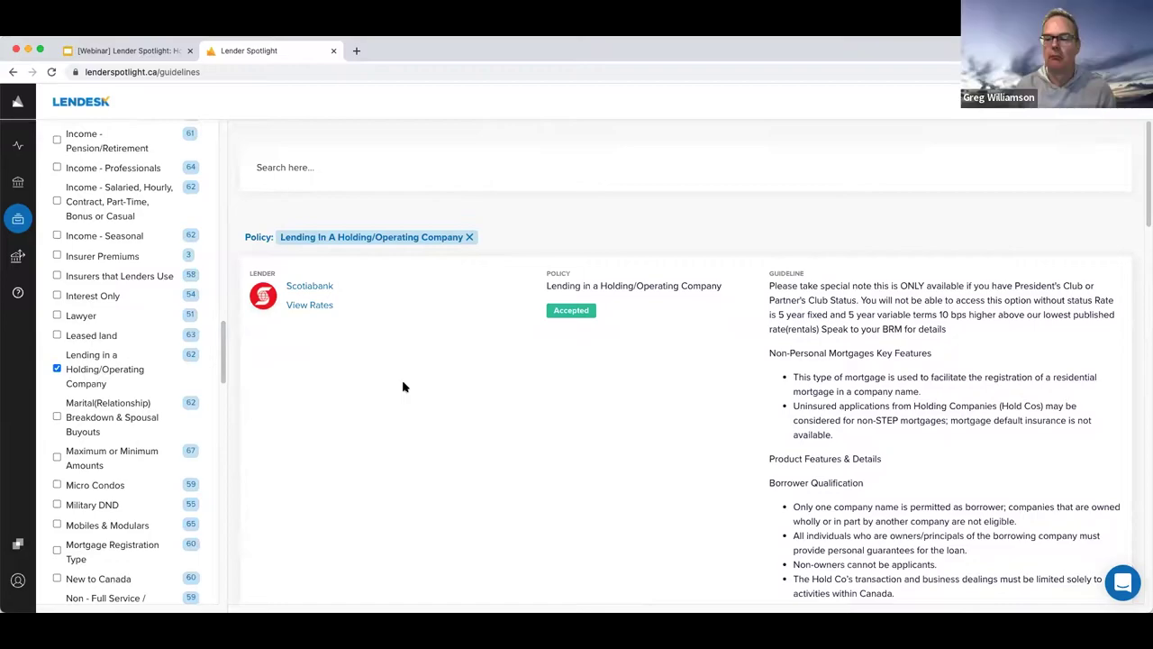
Replace the Lending in a Holding/Operating Company policy filter with Rentals - Income.
scroll(135, 436, down, 4)
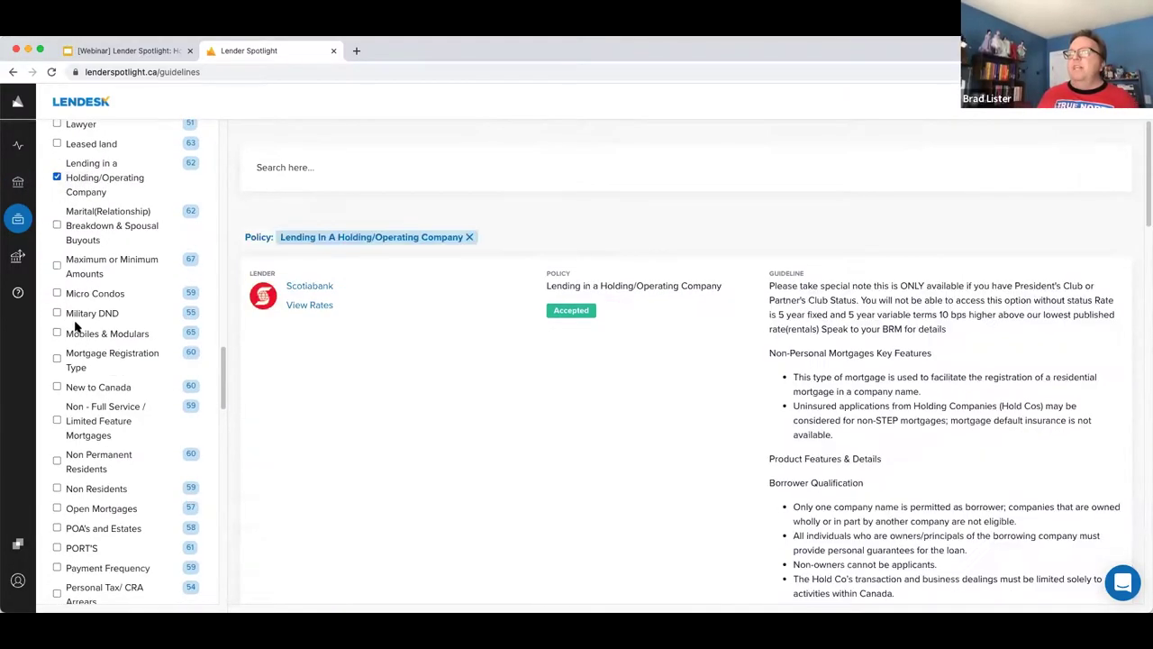
click(57, 174)
scroll(57, 382, down, 5)
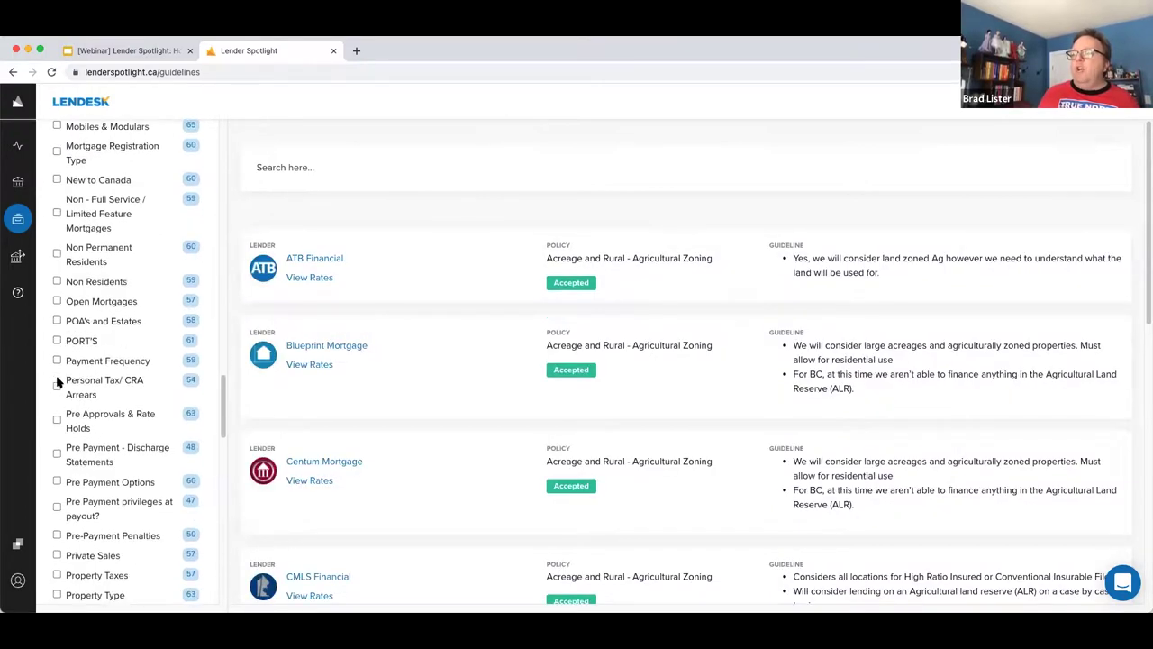
scroll(90, 420, down, 2)
scroll(90, 420, down, 7)
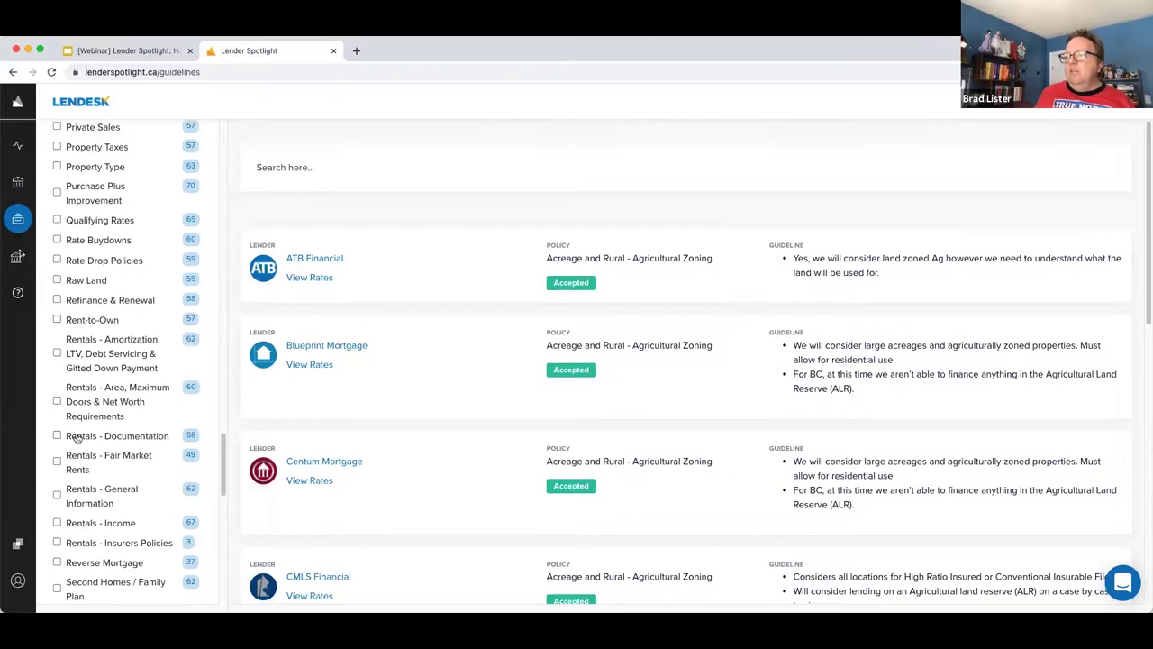
scroll(63, 396, down, 3)
click(57, 352)
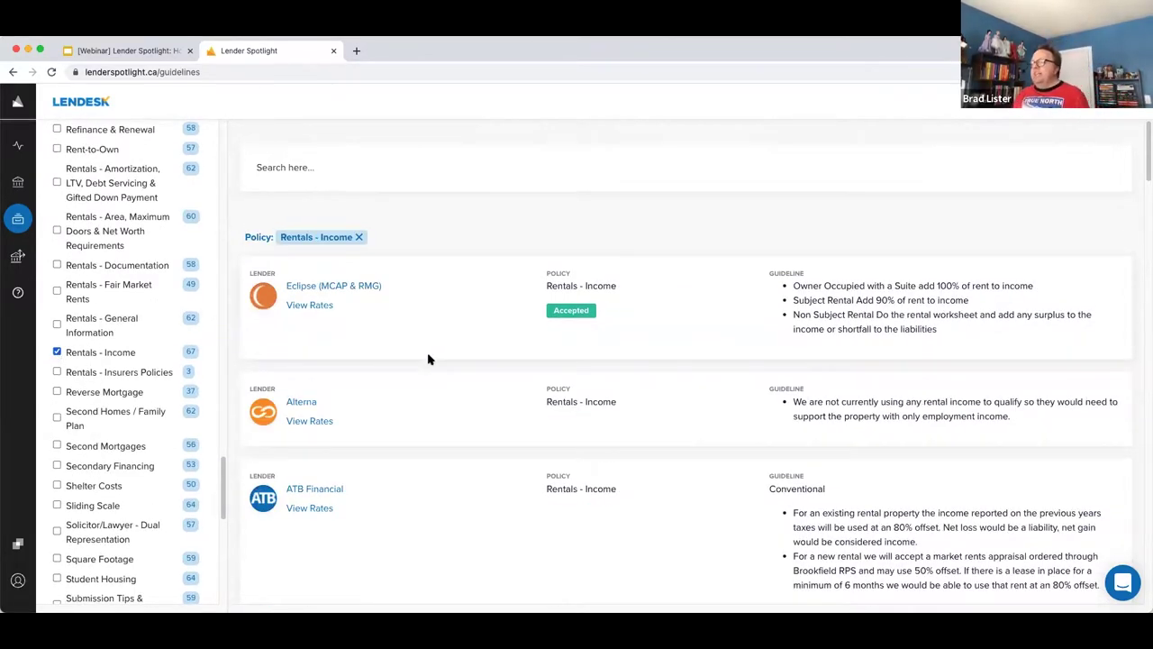
Search the Rentals - Income guidelines for "80% offset".
click(370, 170)
text(80)
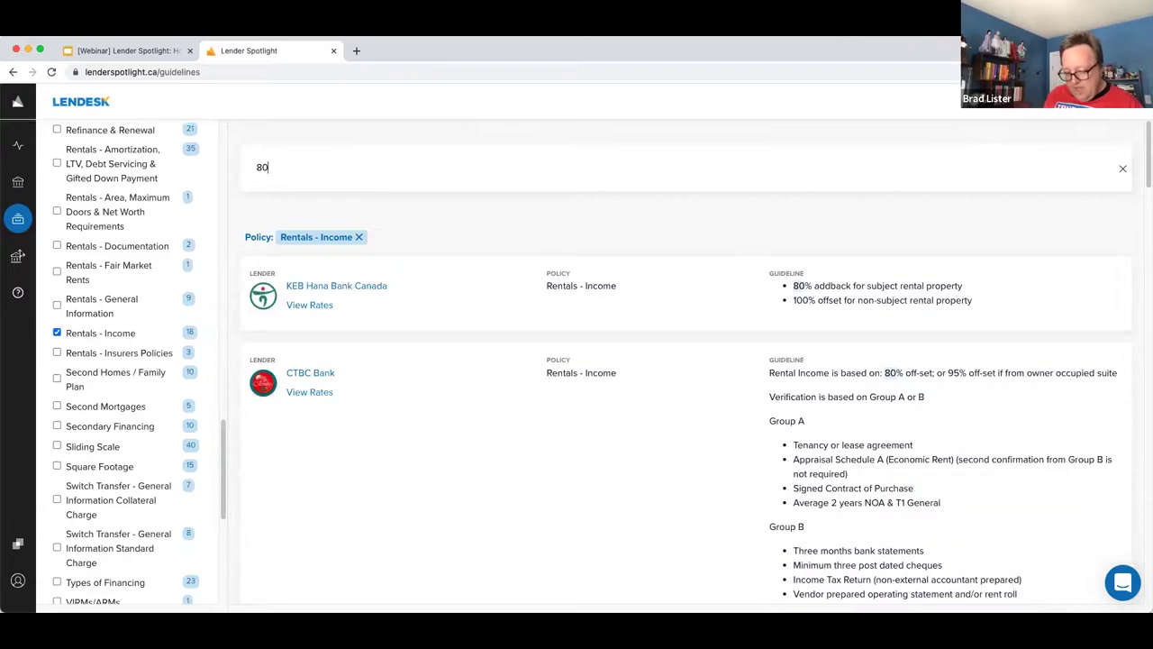
text(% offset)
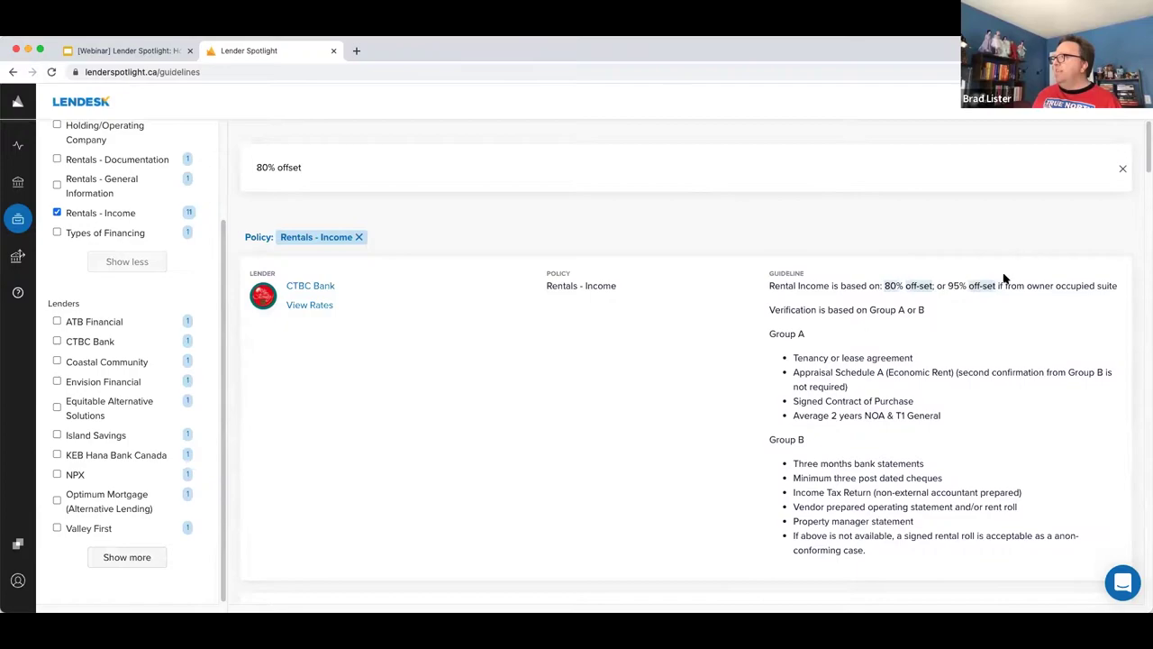
Clear the guideline search text and remove the Rentals - Income policy filter.
click(1120, 171)
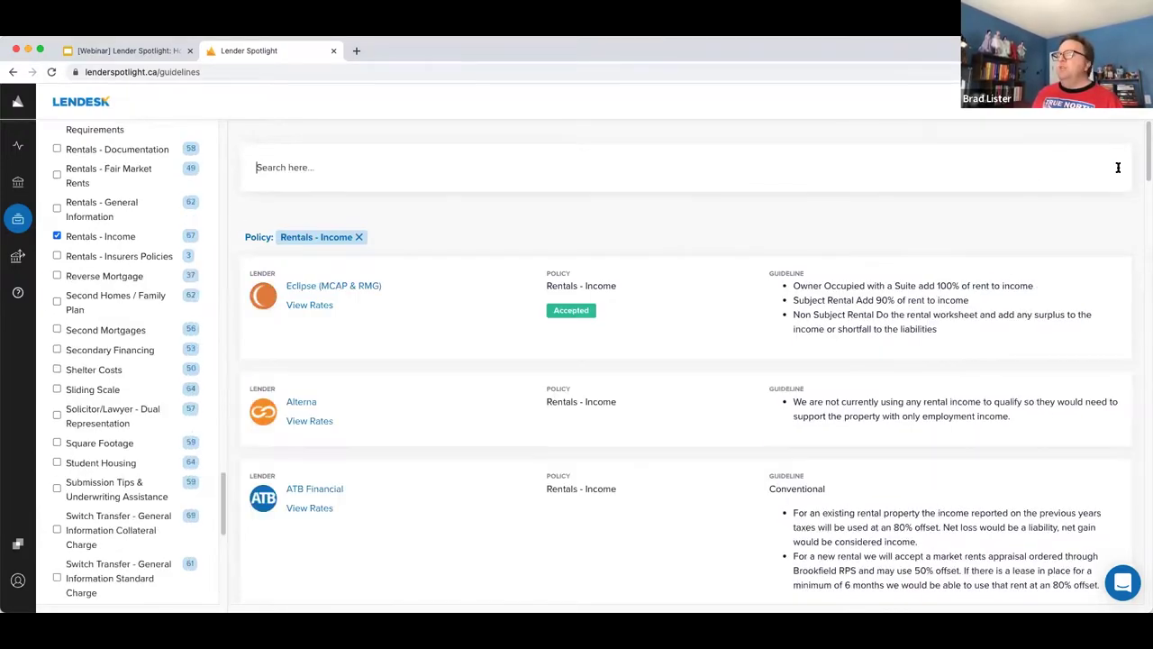
click(58, 236)
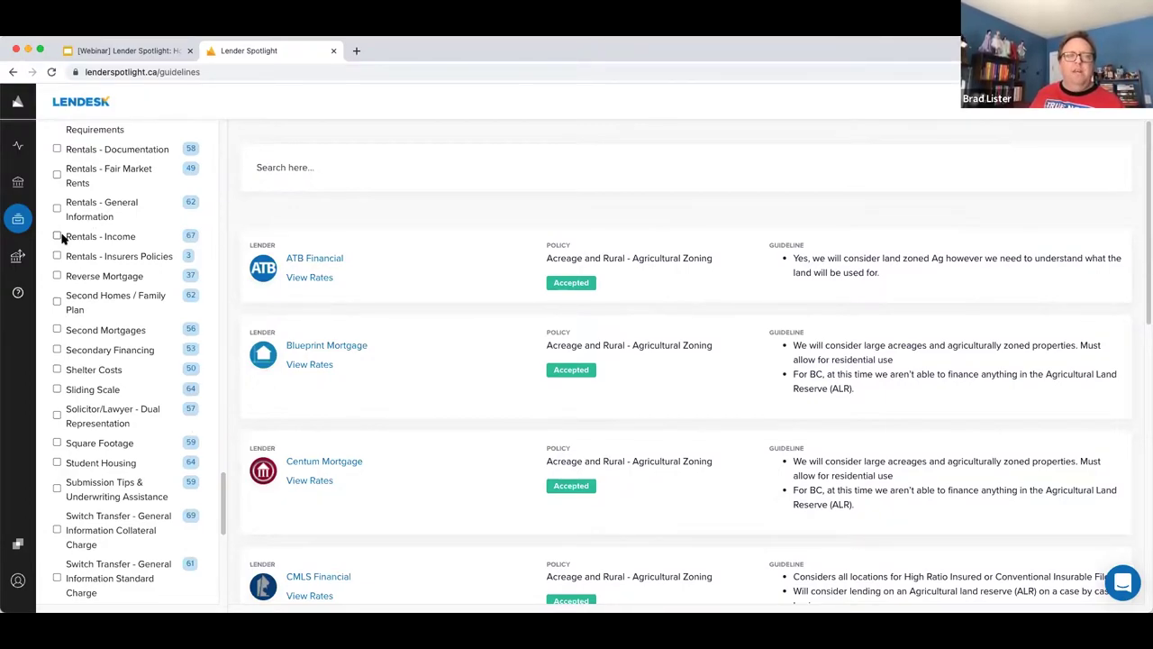
Open Alternative Lending and set the residential loan's location to London, Ontario.
click(18, 257)
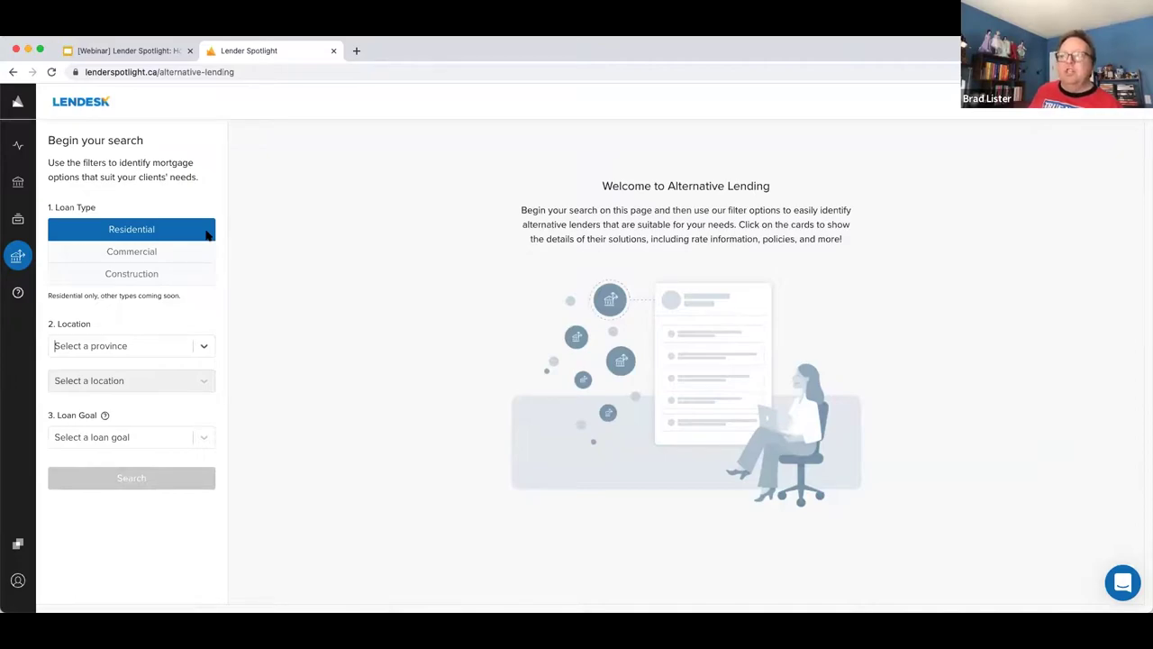
click(147, 350)
scroll(144, 468, down, 3)
click(134, 454)
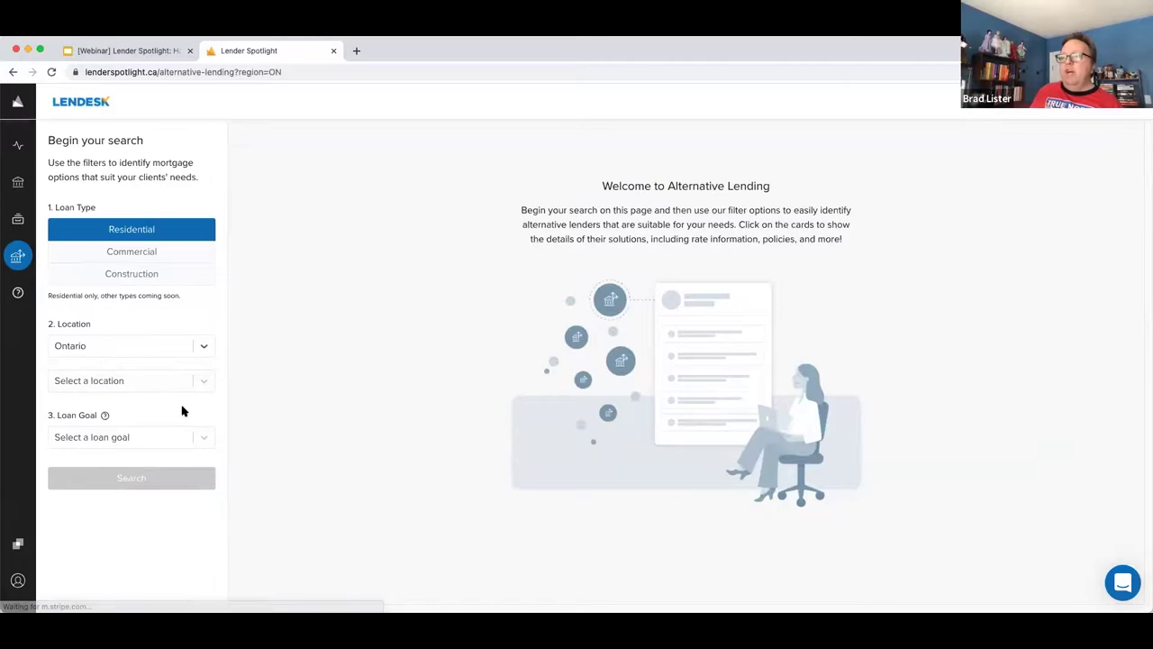
click(171, 387)
scroll(144, 507, down, 4)
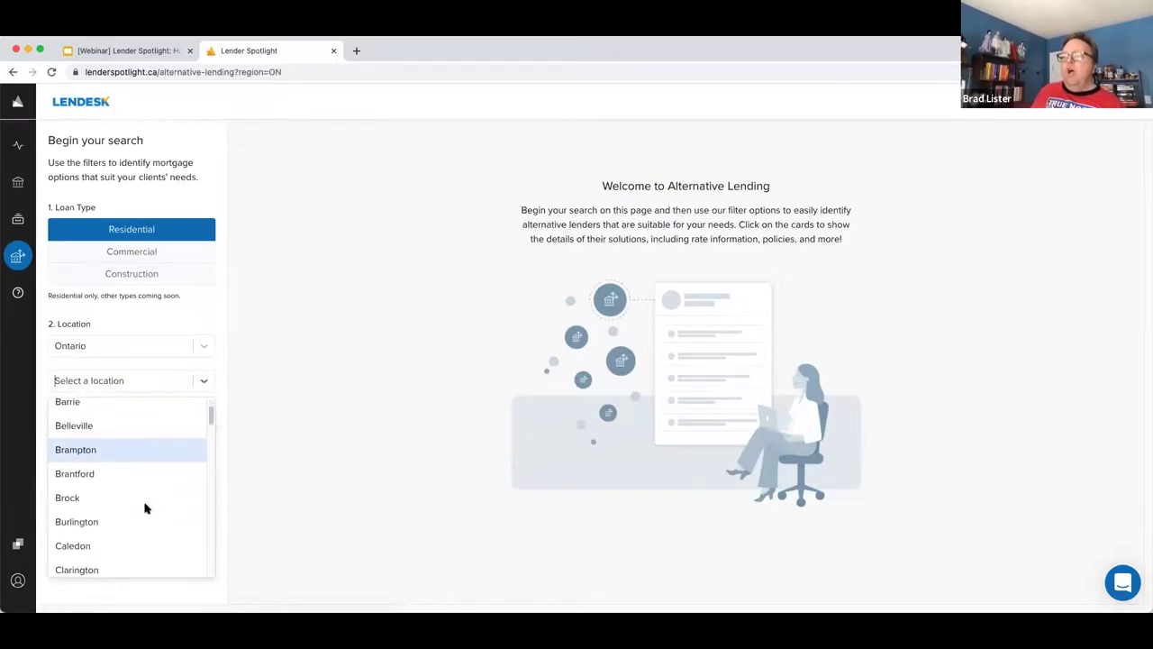
scroll(144, 508, down, 1)
scroll(144, 507, down, 5)
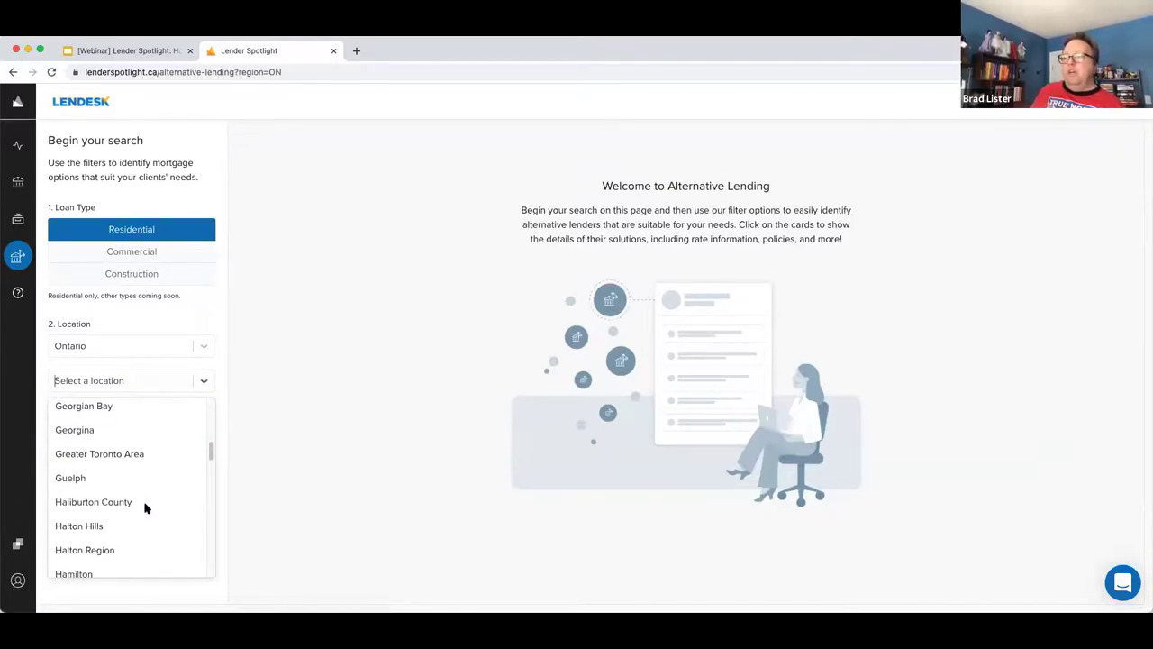
scroll(141, 485, down, 5)
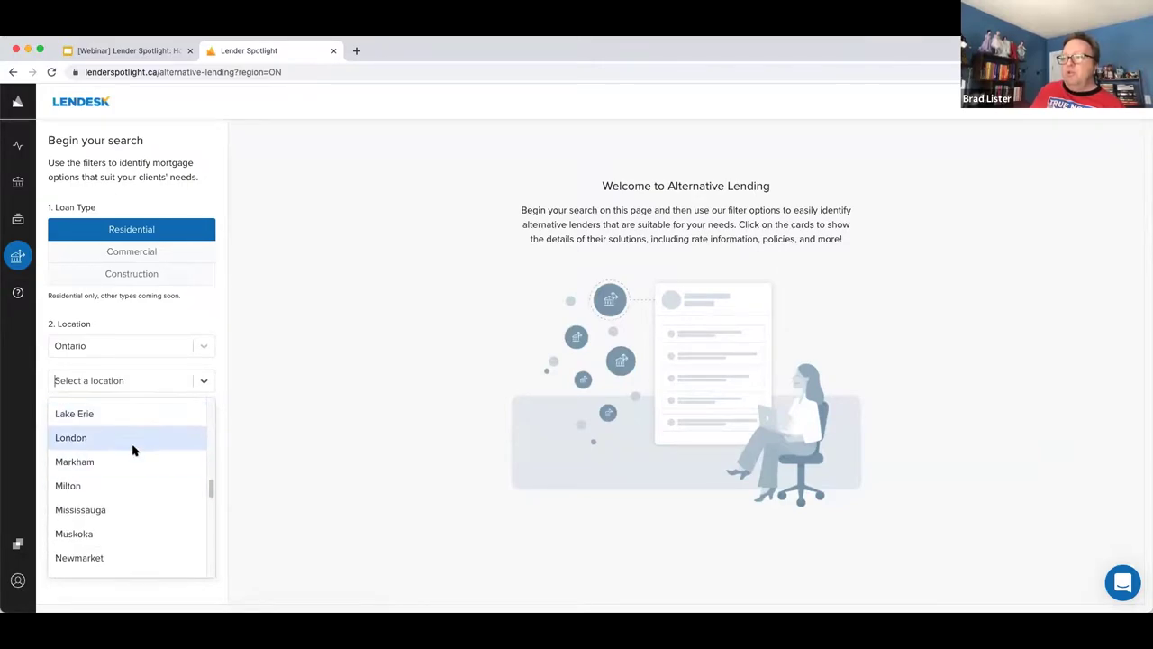
click(133, 438)
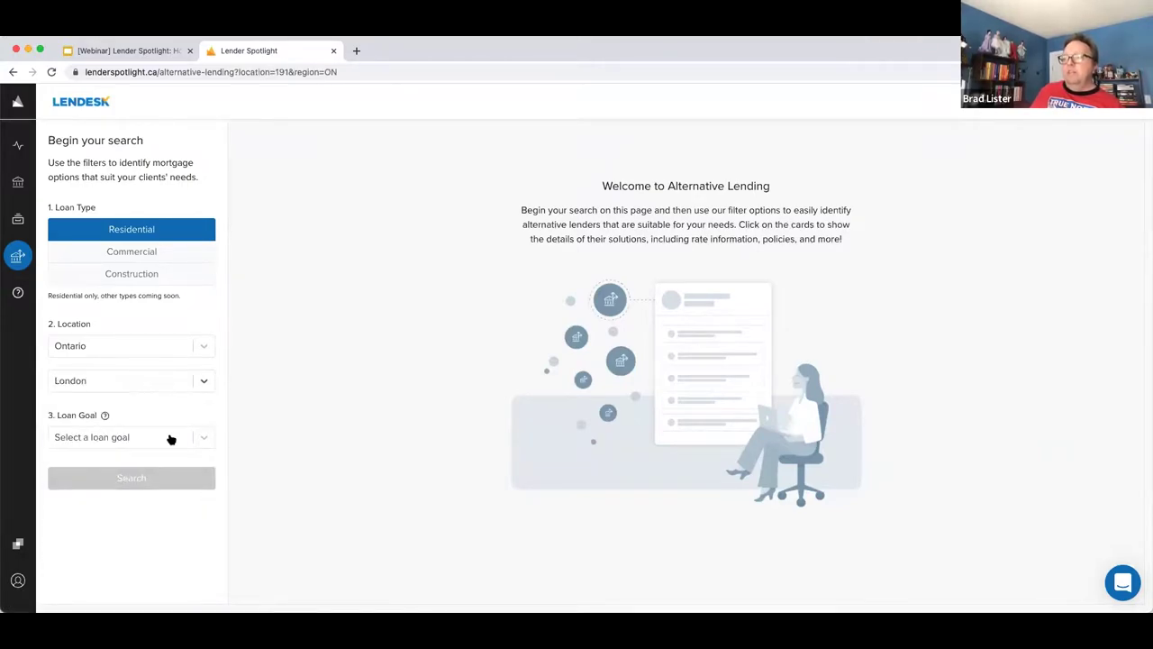
Set the loan goal to Debt Consolidation and run the alternative lender search.
click(171, 438)
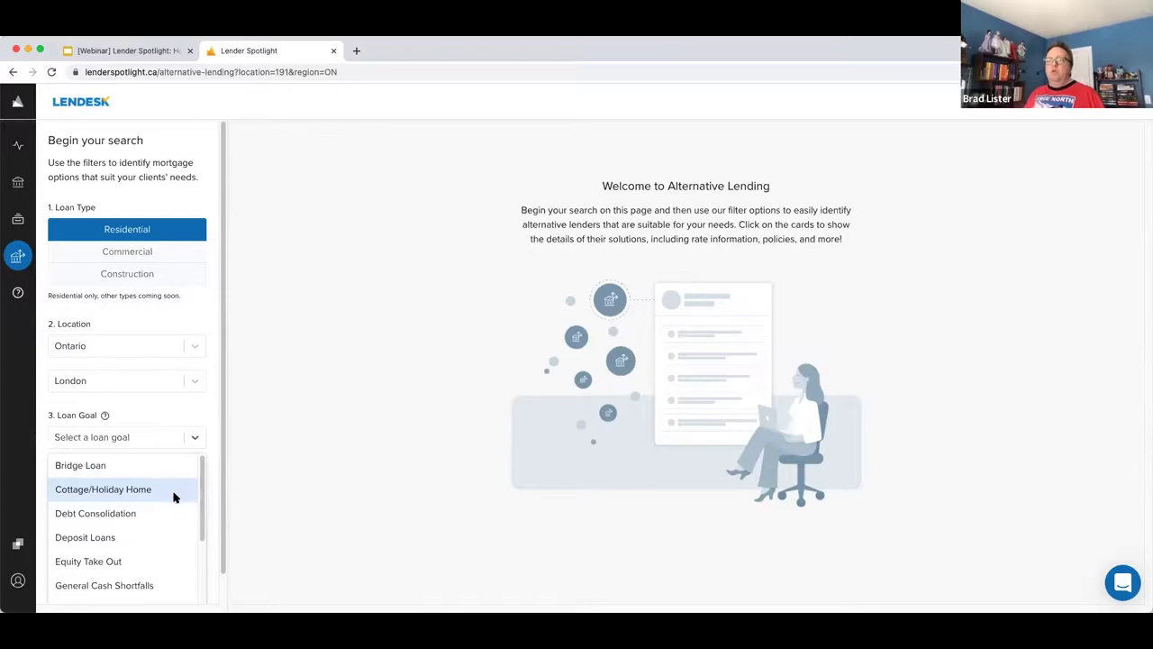
scroll(173, 497, down, 4)
scroll(174, 496, down, 4)
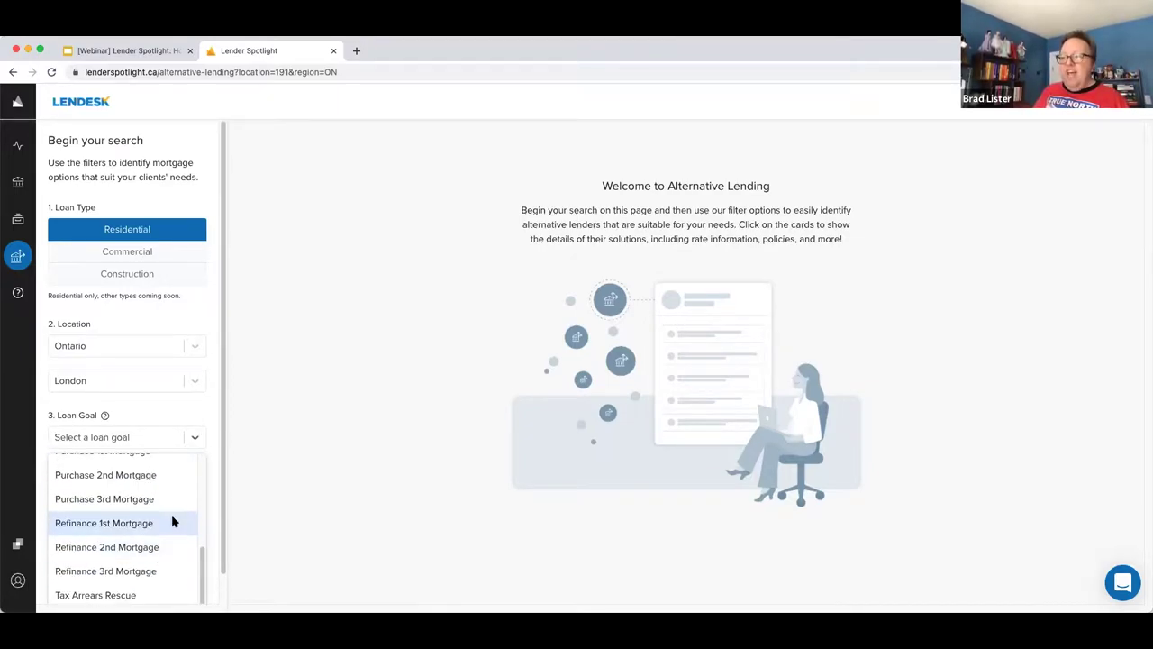
scroll(170, 514, up, 8)
scroll(162, 540, down, 1)
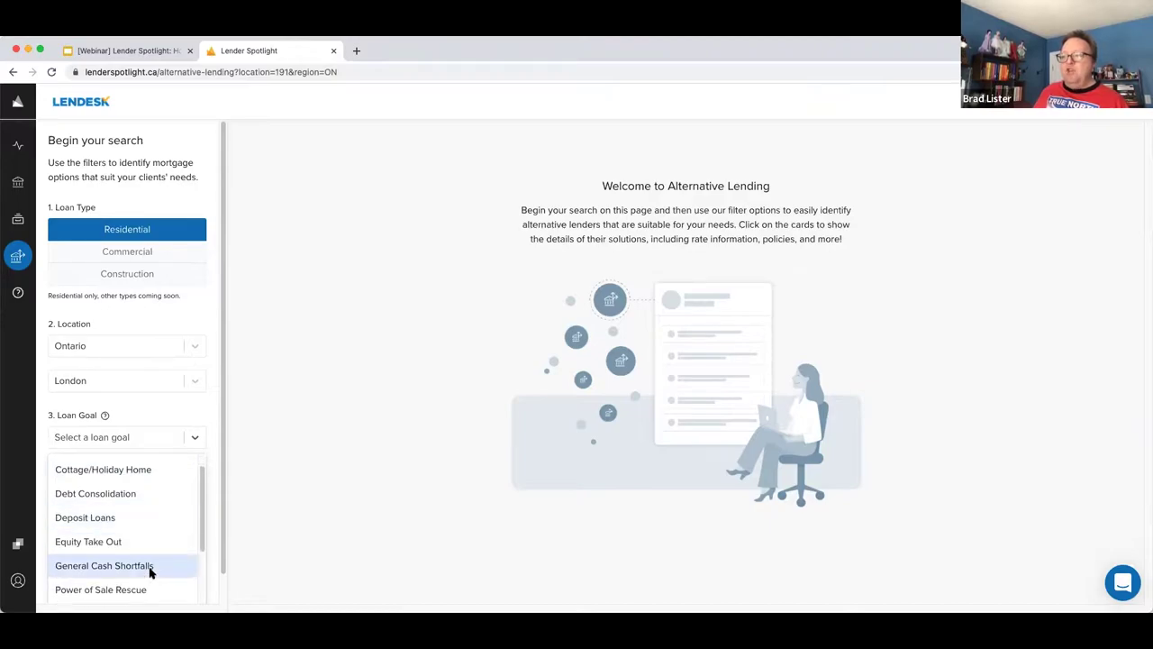
click(133, 493)
click(131, 478)
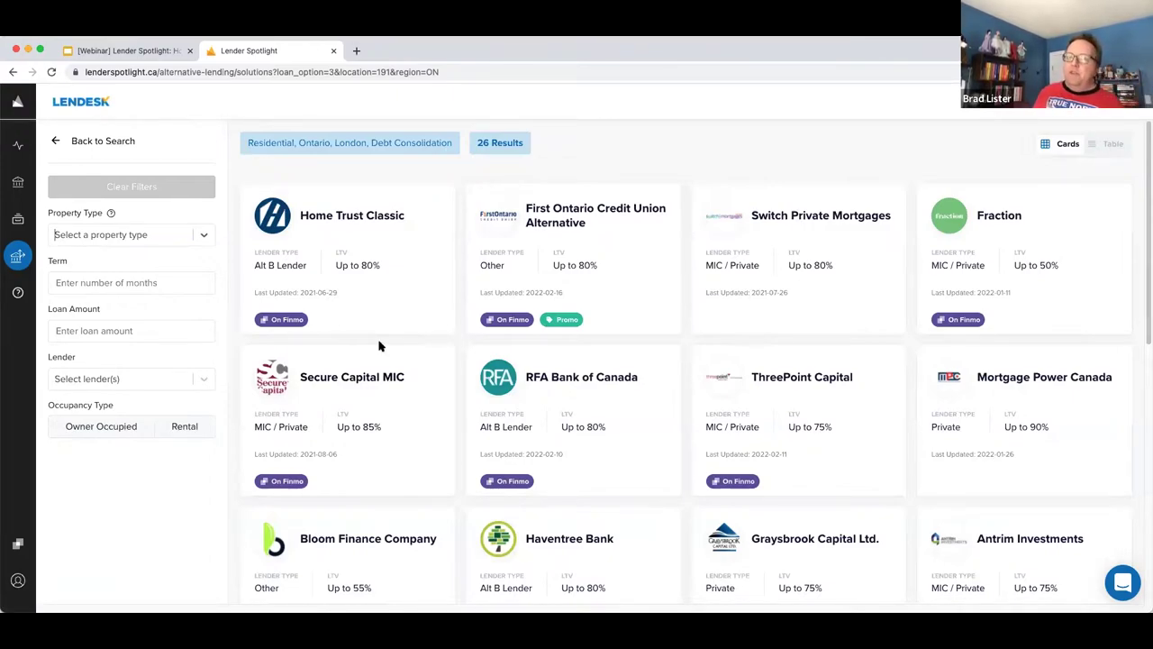
Filter the alternative lenders by the Rooming House/Student property type.
click(176, 236)
scroll(175, 365, down, 5)
scroll(176, 365, down, 1)
click(162, 297)
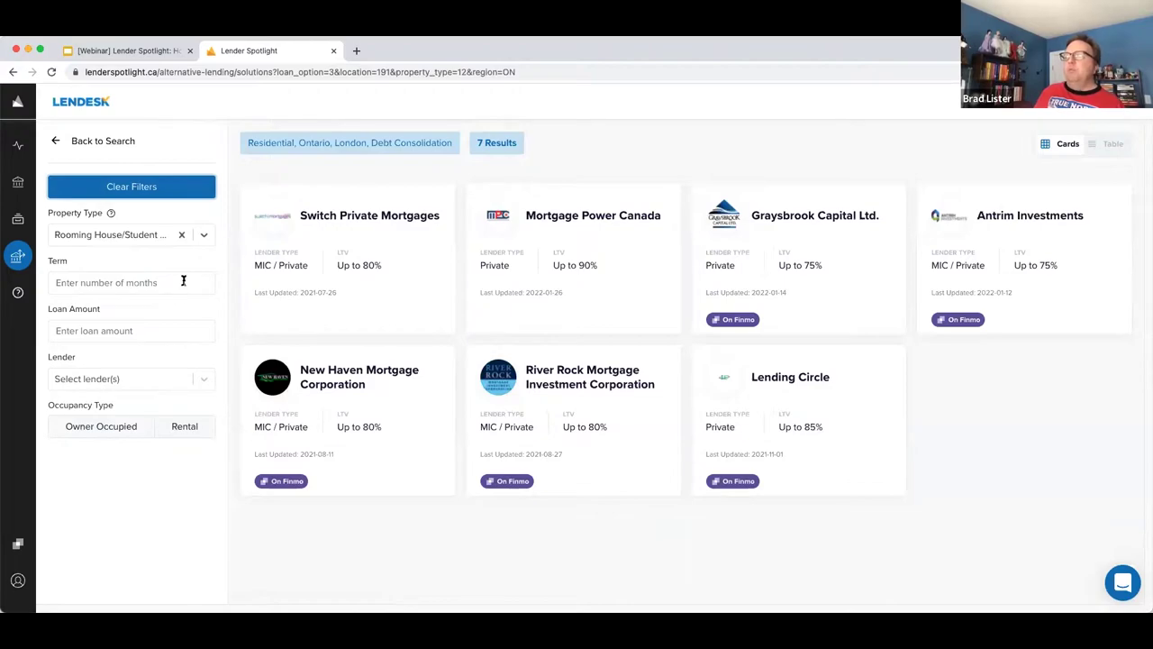
Narrow the lender results to a 12-month term and a loan amount of $1,500,000.
click(139, 283)
text(12)
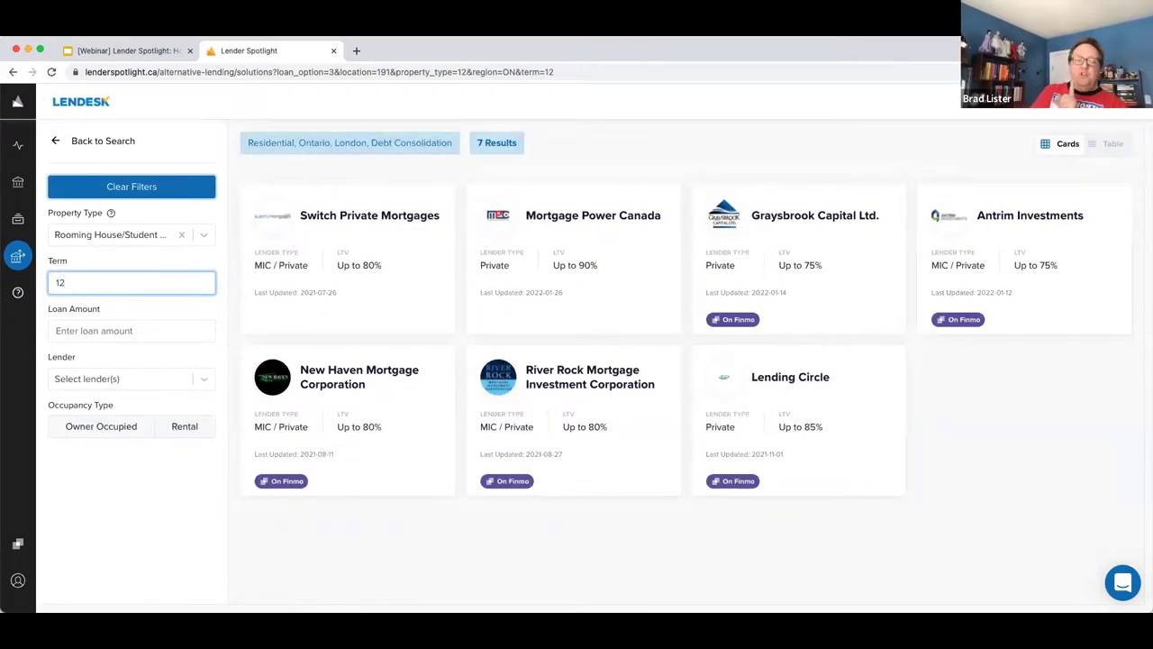
click(120, 324)
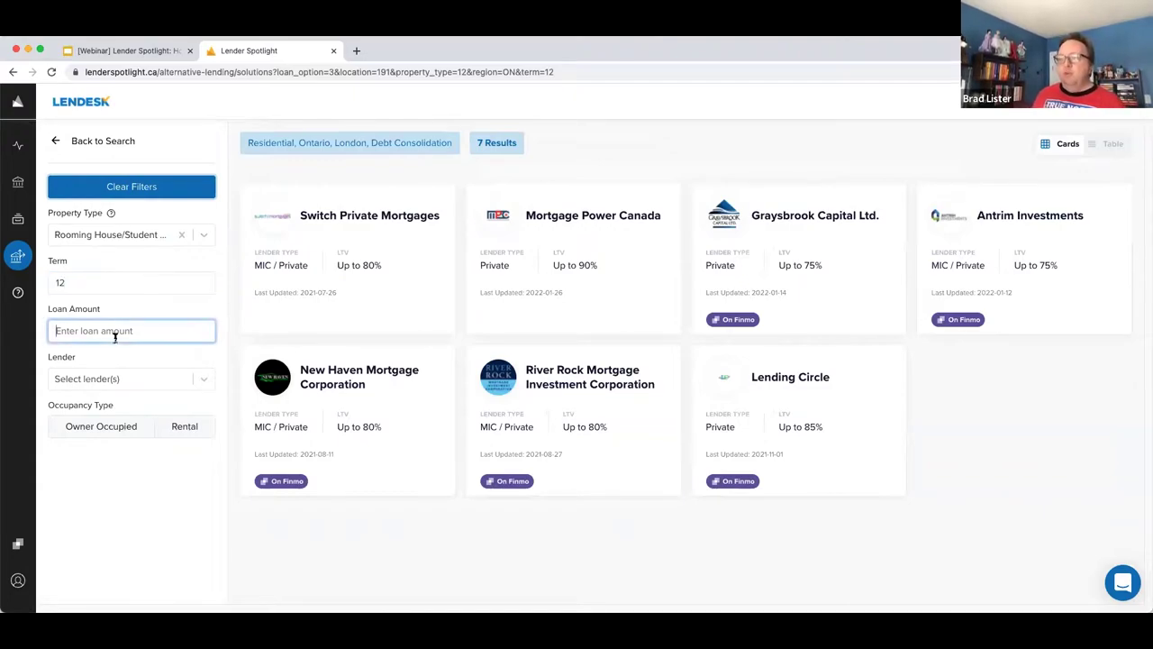
text(1500000)
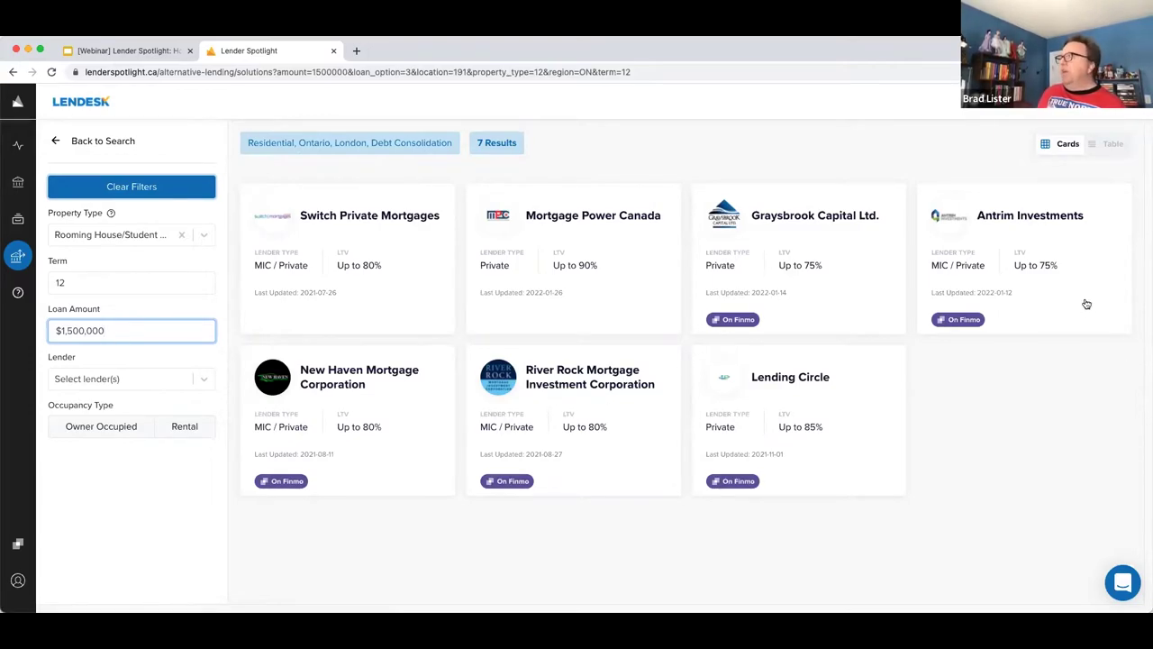
Open Antrim Investments from the alternative lender results and review its Debt Consolidation loan details.
click(1050, 244)
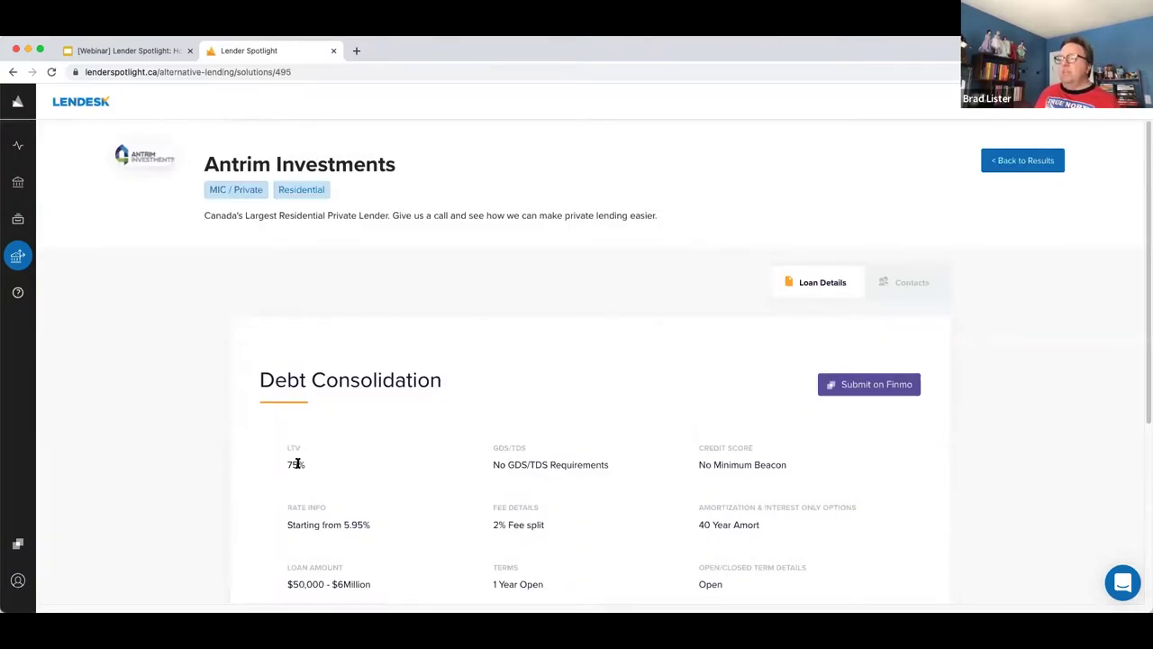
scroll(302, 475, down, 1)
scroll(304, 468, down, 1)
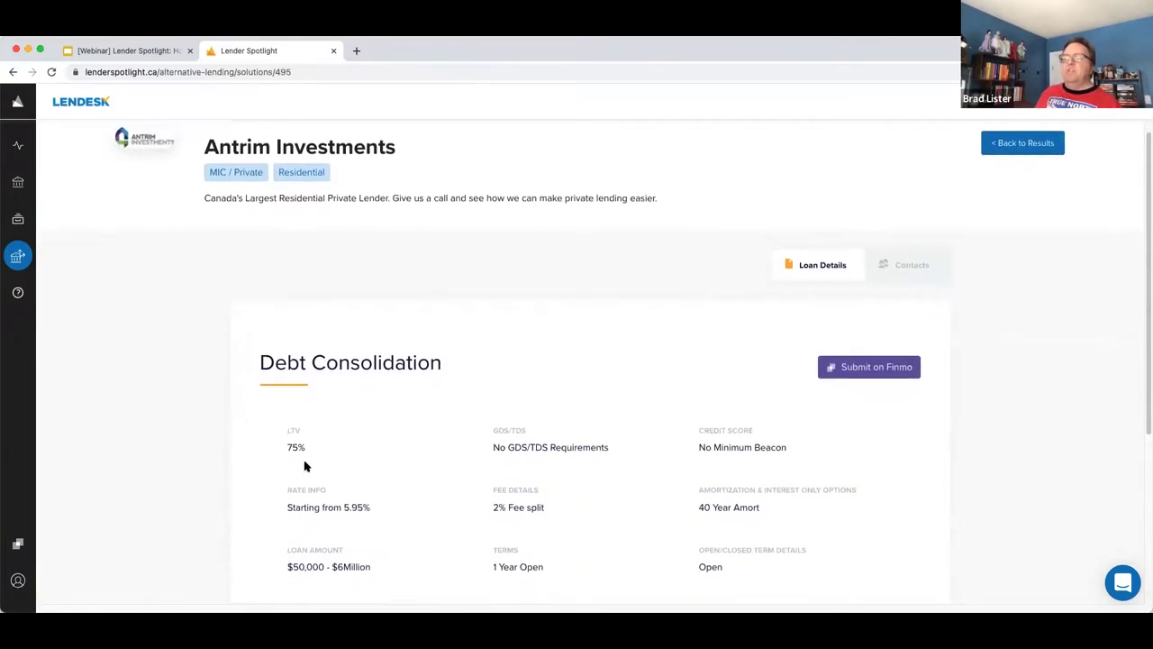
scroll(333, 495, down, 2)
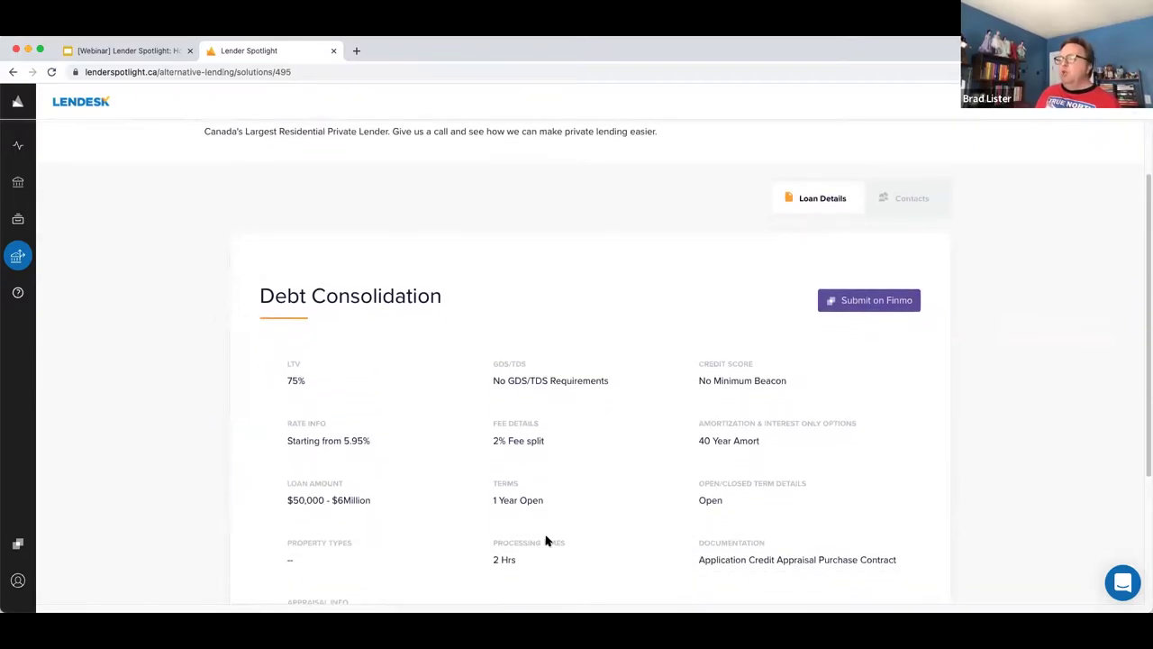
scroll(546, 536, down, 4)
scroll(650, 513, up, 5)
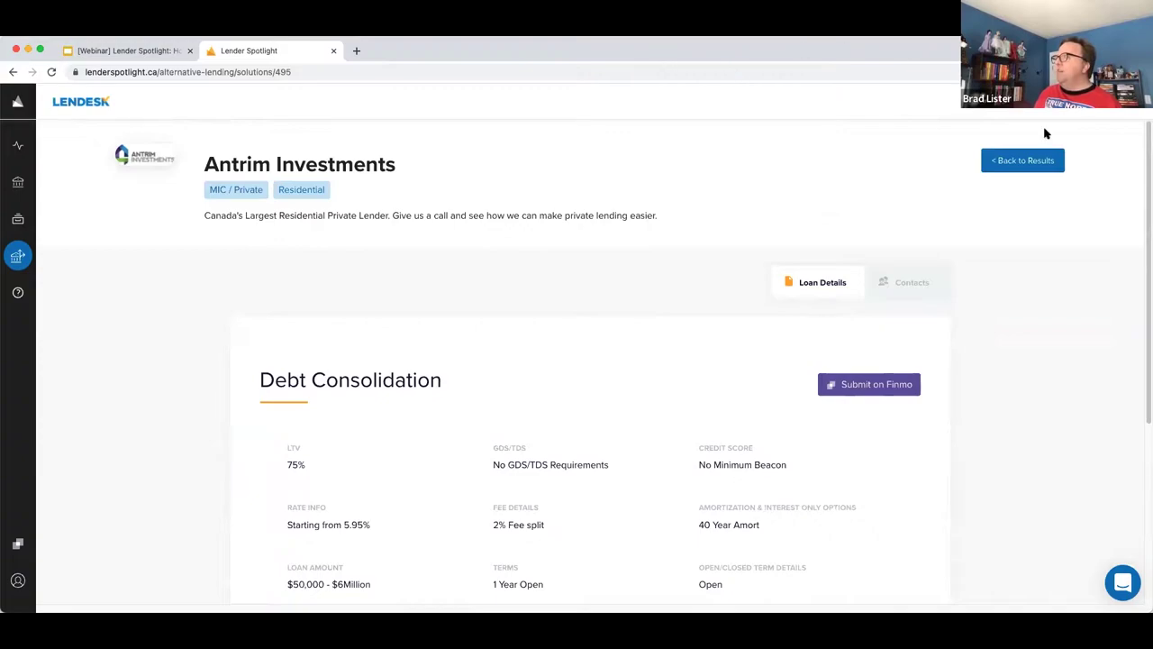
View the contact information and underwriters listed for Antrim Investments.
click(934, 290)
scroll(928, 467, down, 2)
scroll(926, 467, up, 2)
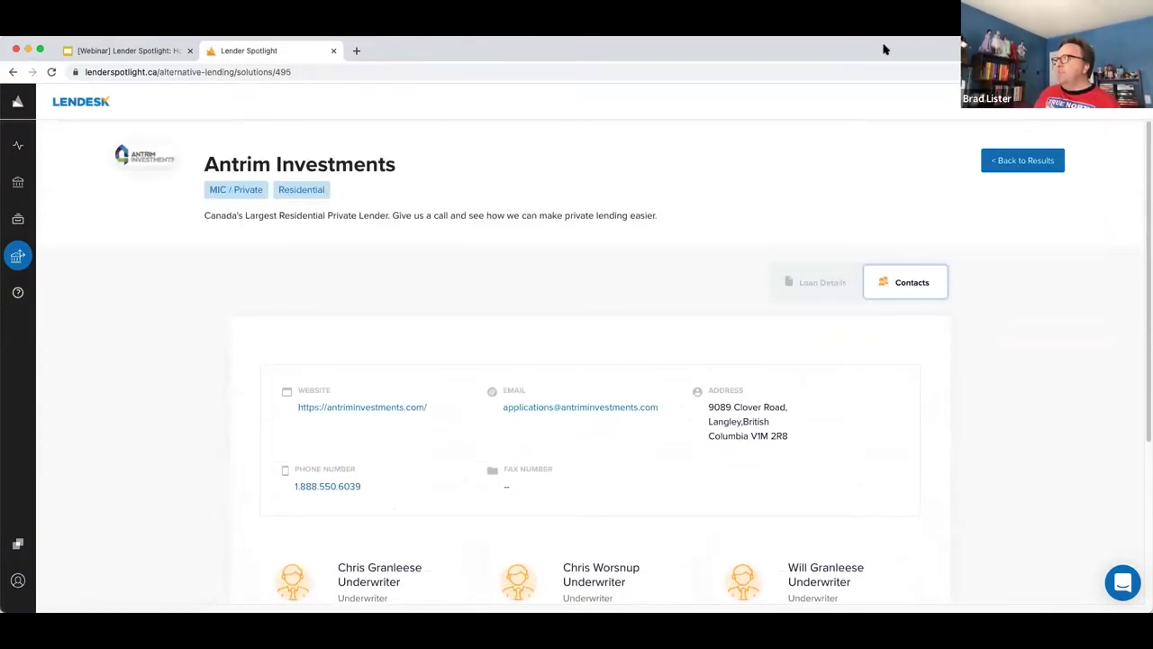
Go back to Antrim Investments' loan details, open its Finmo submission, and return to Lender Spotlight.
click(837, 286)
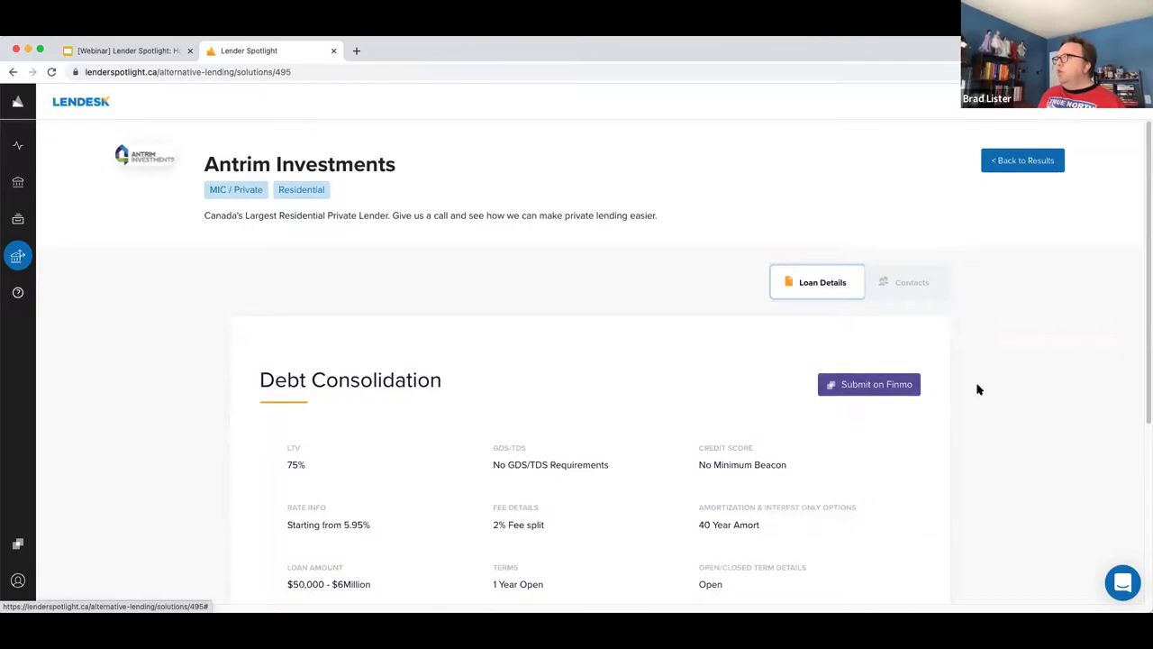
click(882, 388)
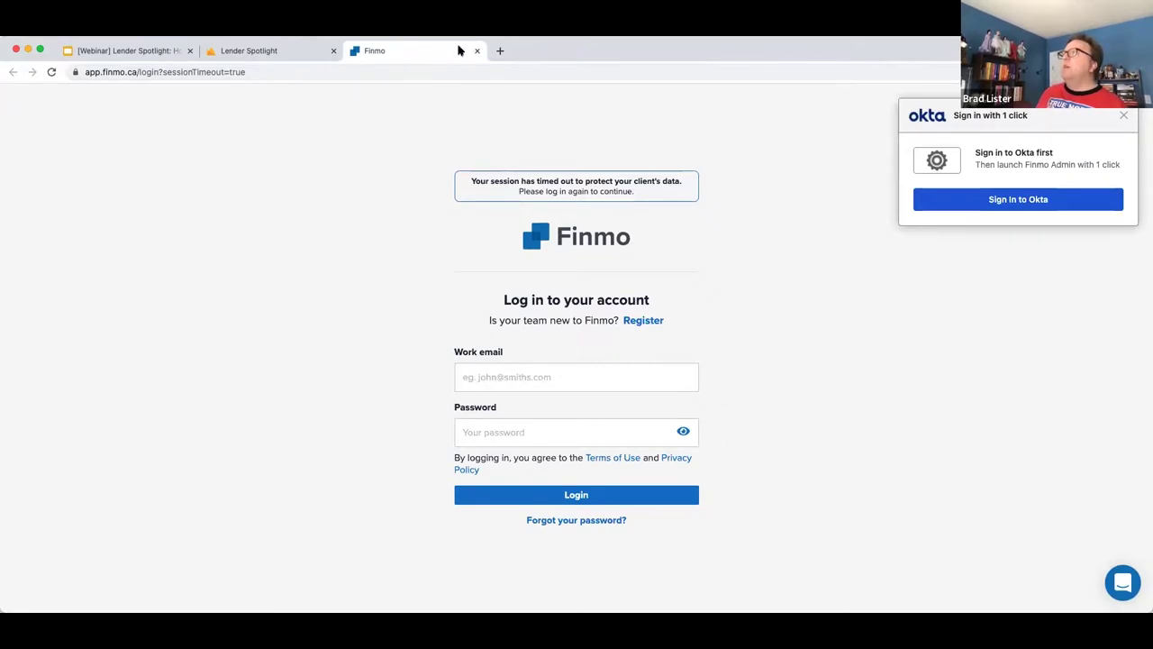
click(282, 51)
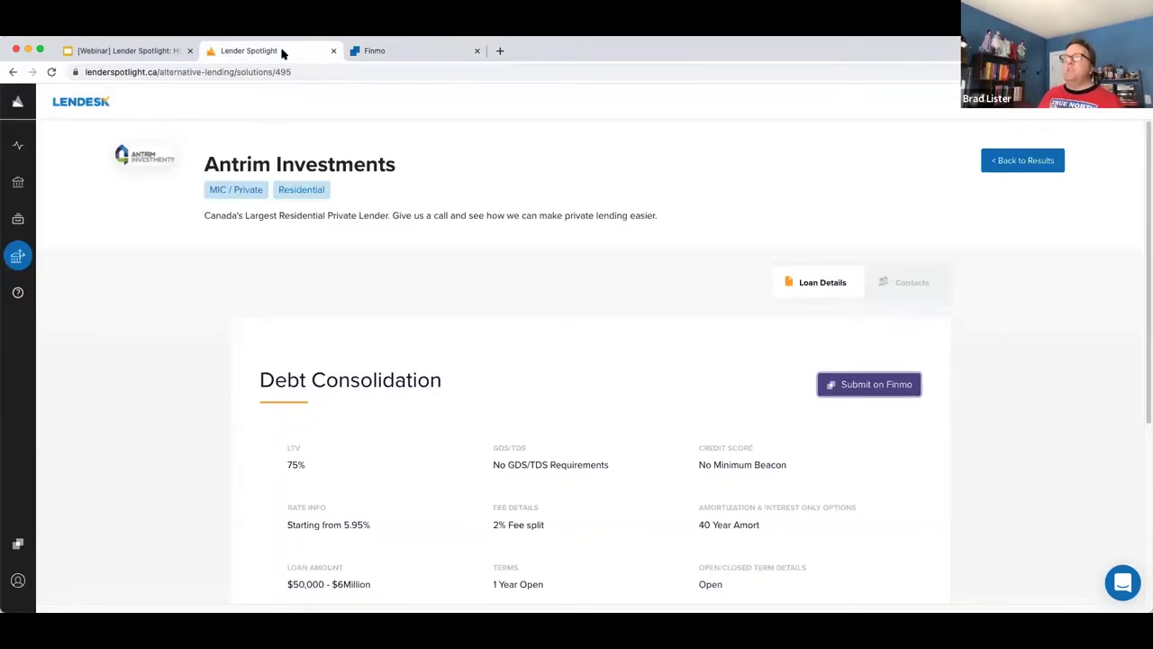
Revisit the lender policy guidelines and go back to the start of the Alternative Lending search.
click(18, 218)
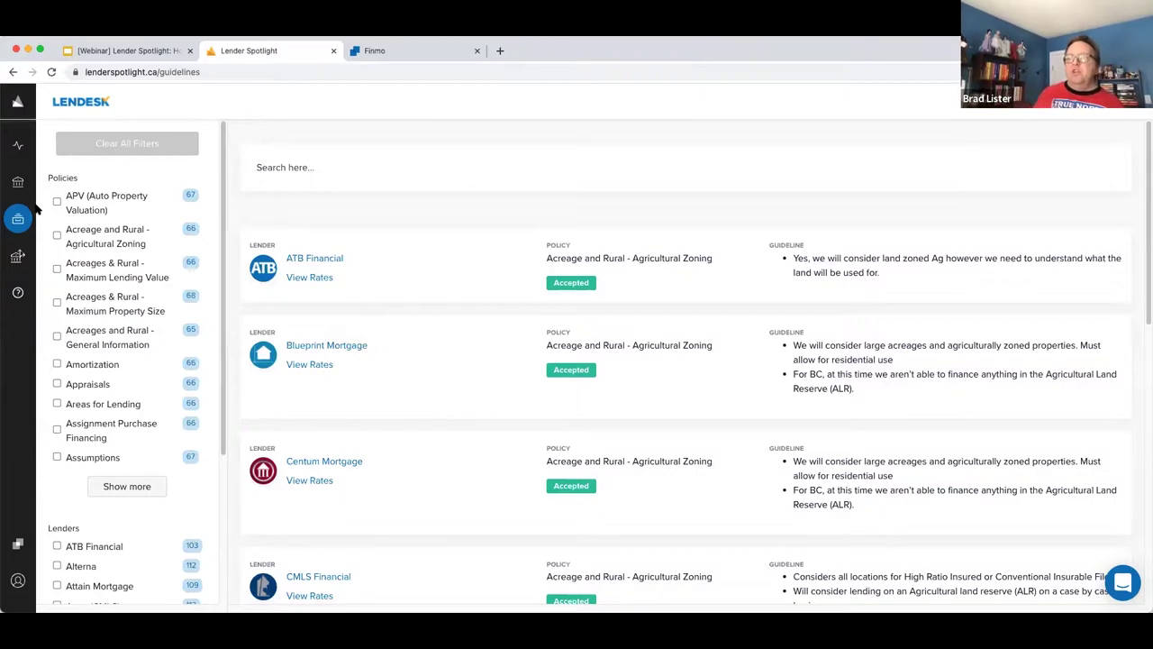
click(17, 256)
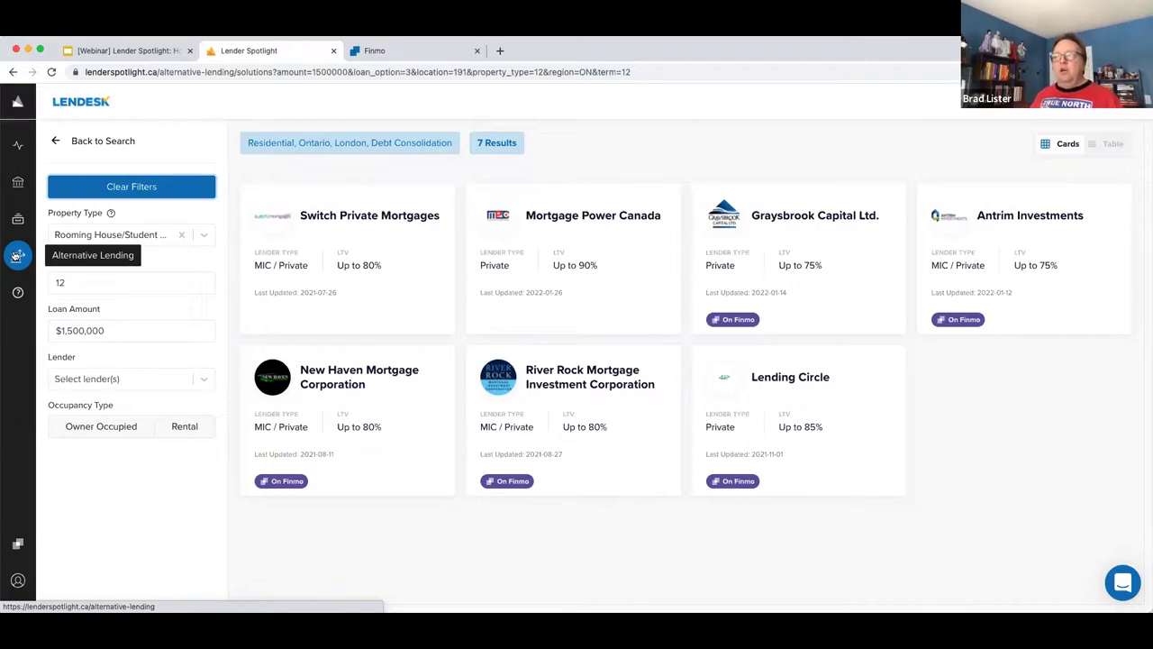
click(88, 141)
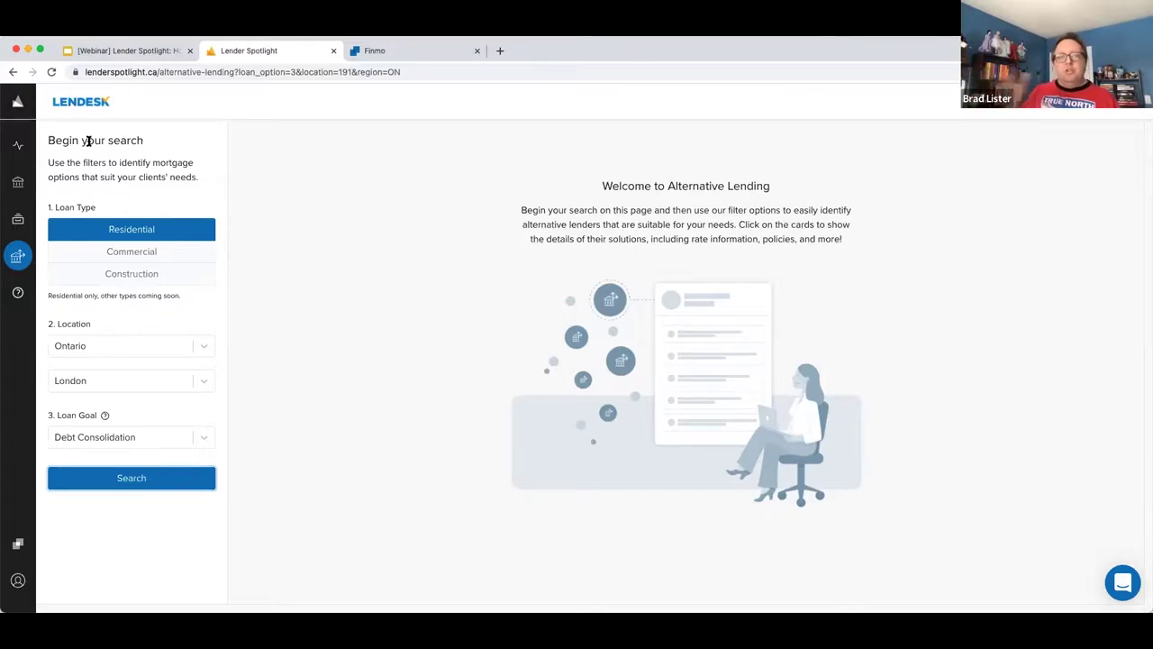
Open the lender rates overview and briefly show the support chat and help window.
click(19, 146)
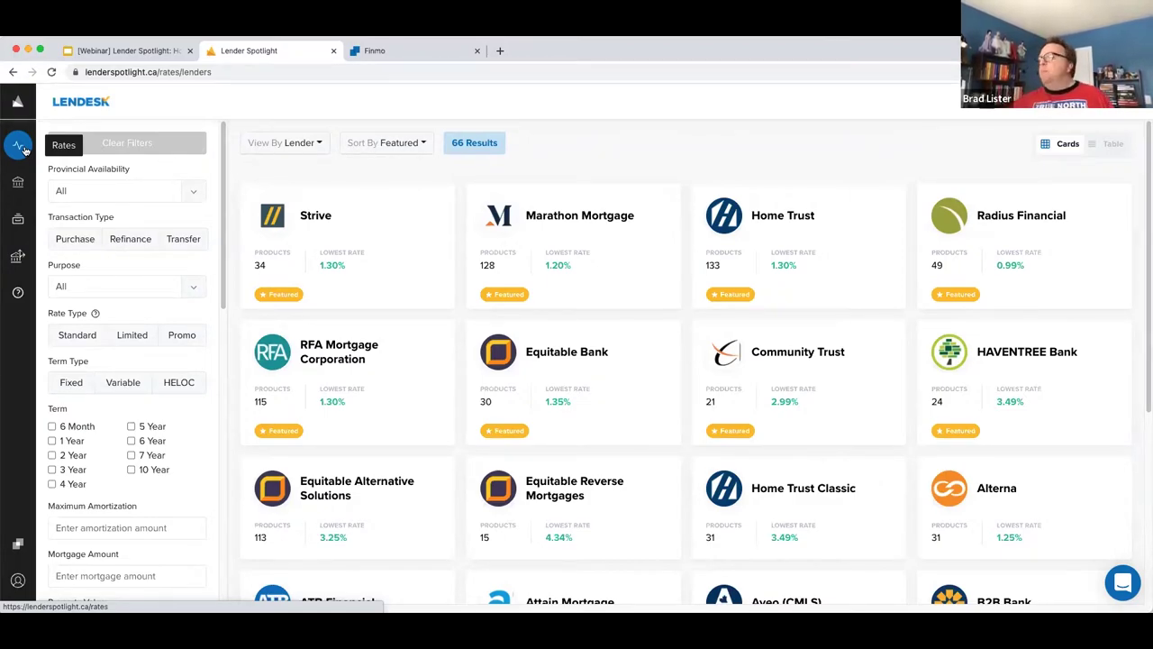
click(1122, 583)
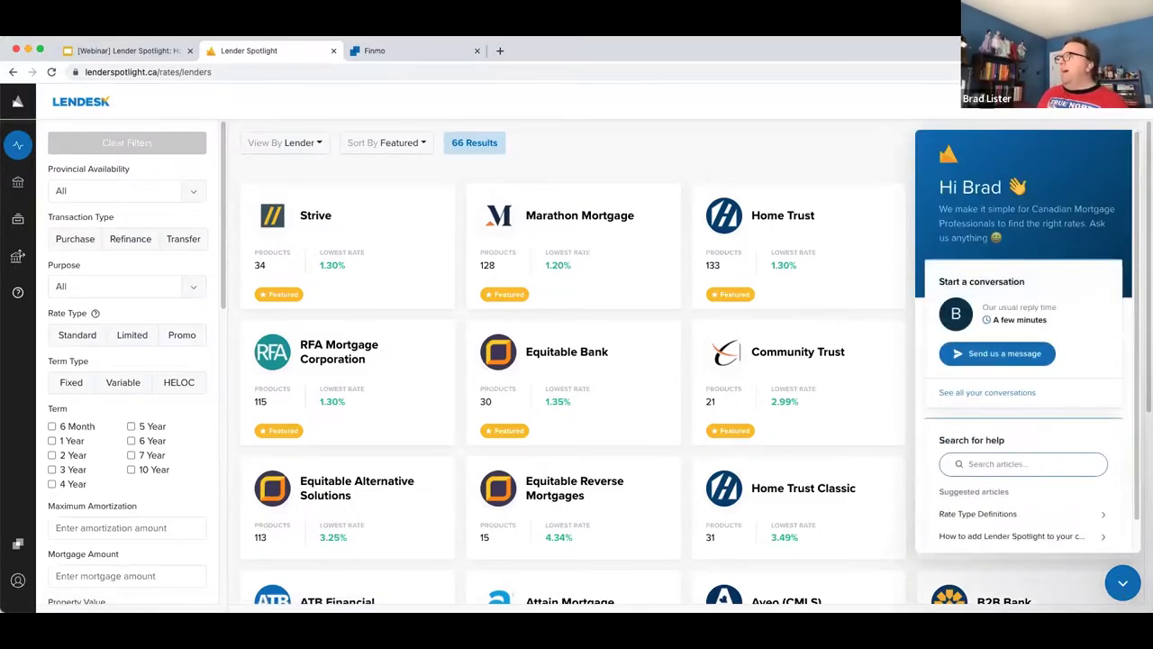
click(1123, 581)
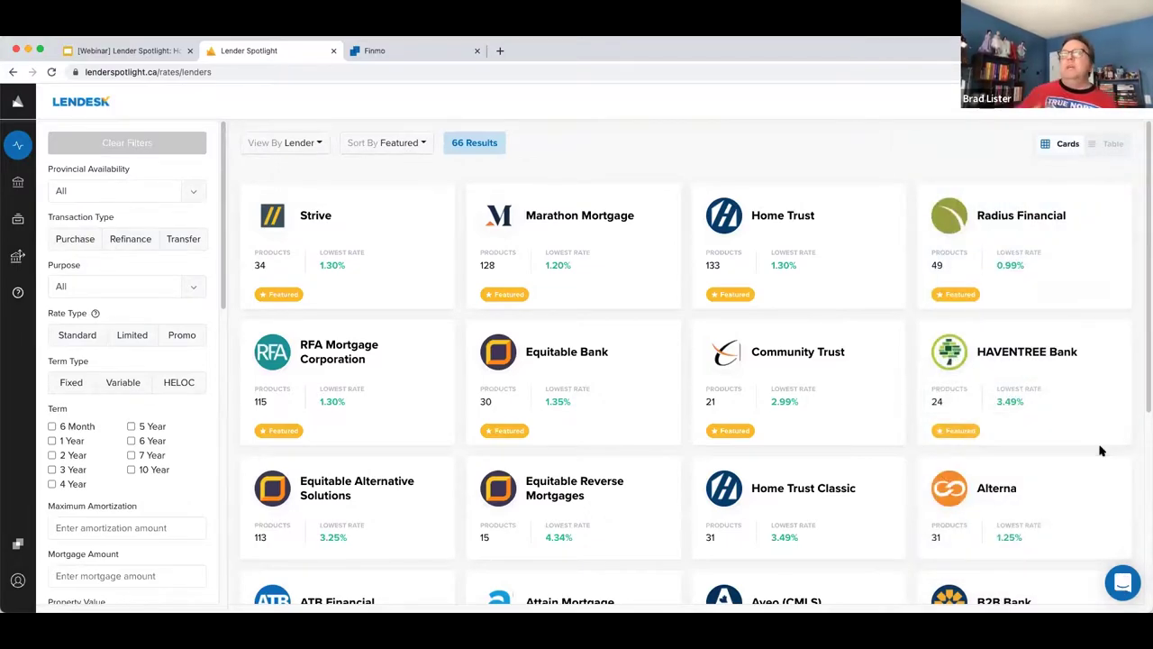
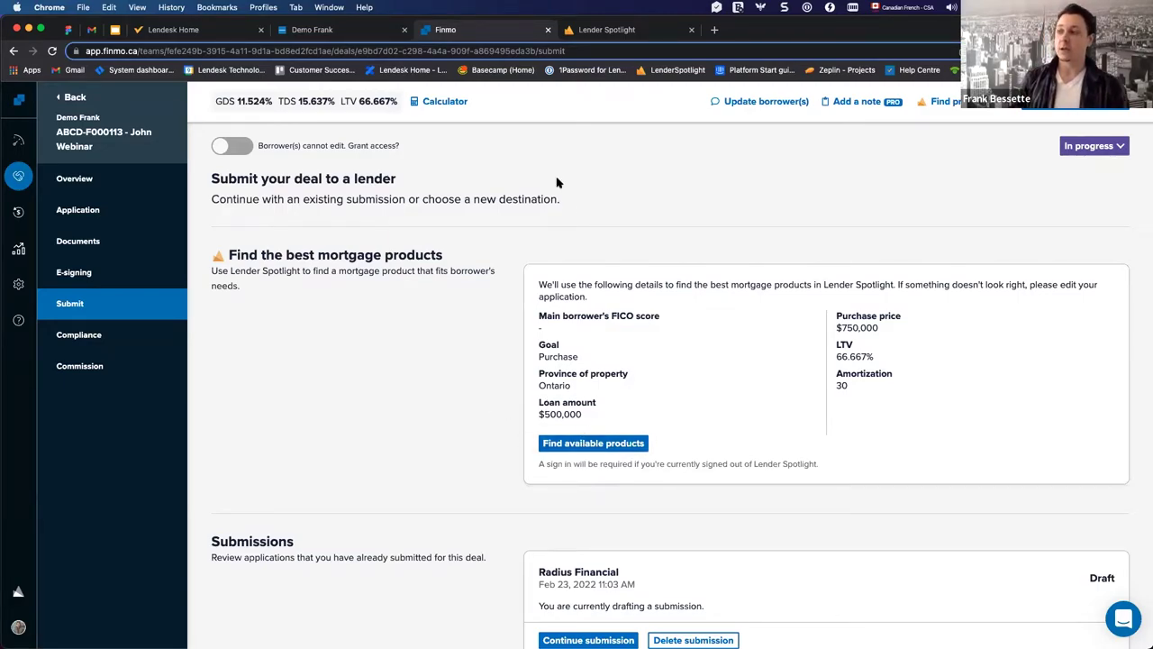
Switch from Finmo to the Lender Spotlight rates and filter the lenders by a 5 Year term.
key(ctrl+Tab)
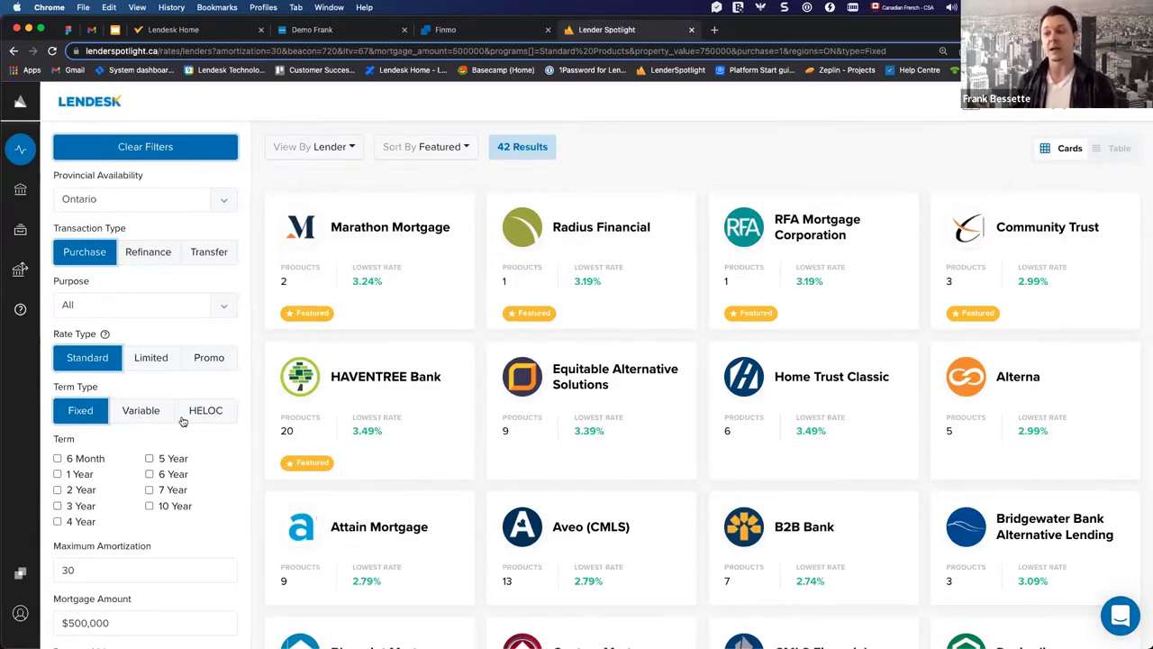
click(149, 458)
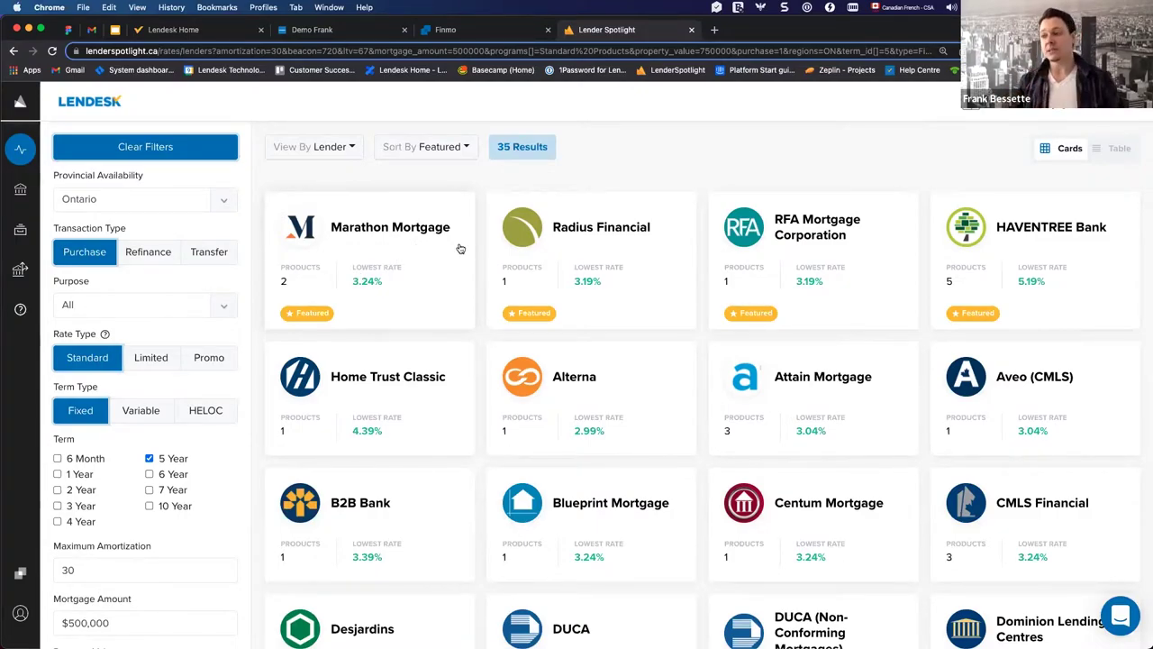
Open Marathon Mortgage's products and keep only its 3.24% 5 Year Fixed product selected for comparison.
click(416, 234)
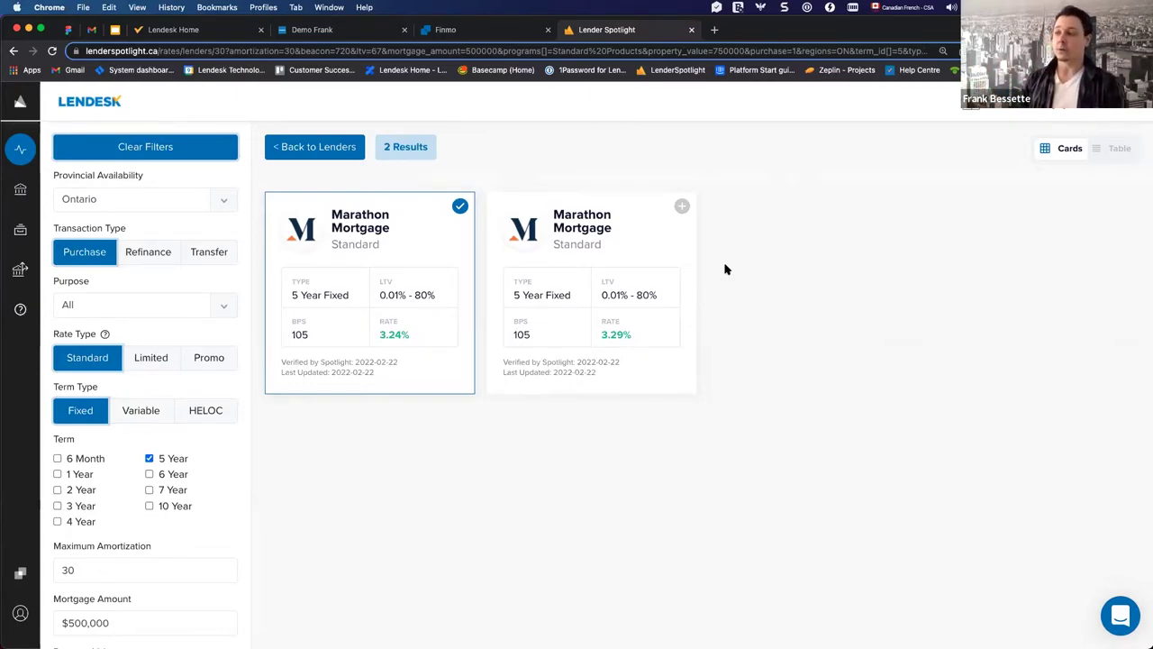
click(682, 208)
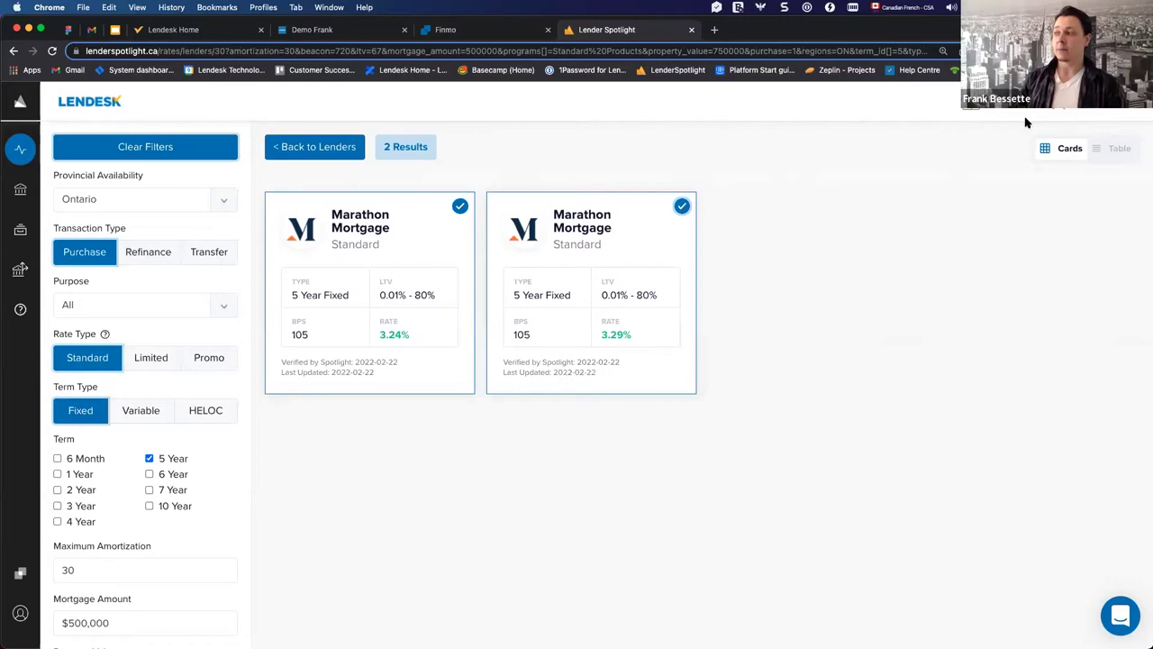
click(682, 206)
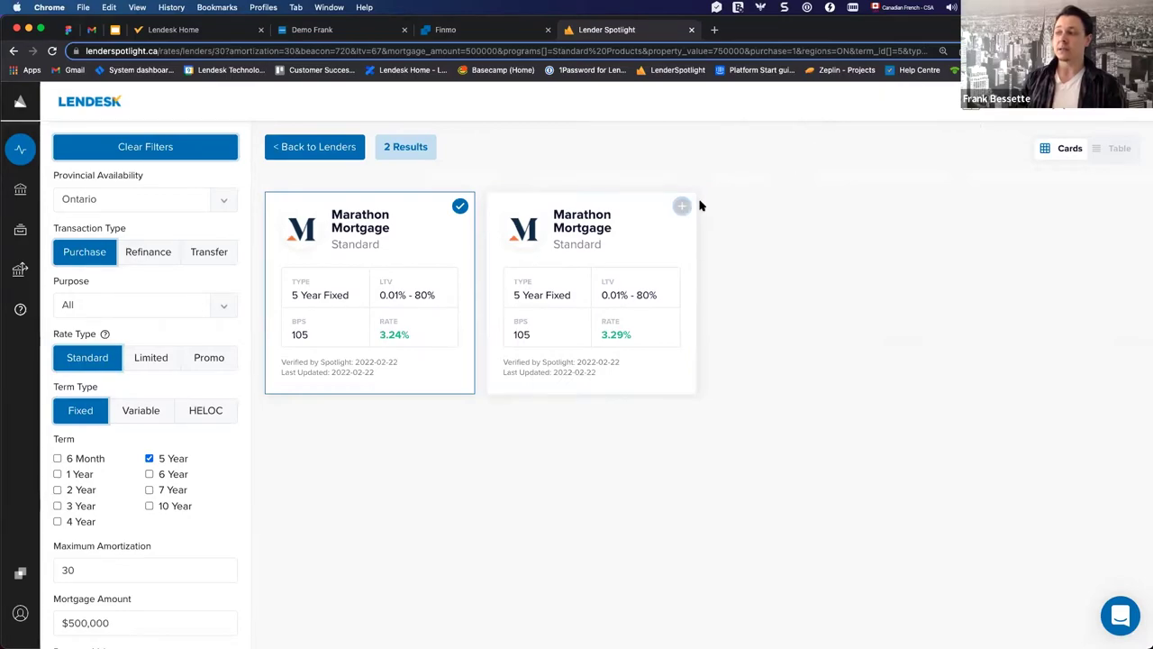
Return to the lender list and compare the selected TD Bank, Radius Financial, RFA Mortgage Corporation and Marathon Mortgage products.
click(311, 150)
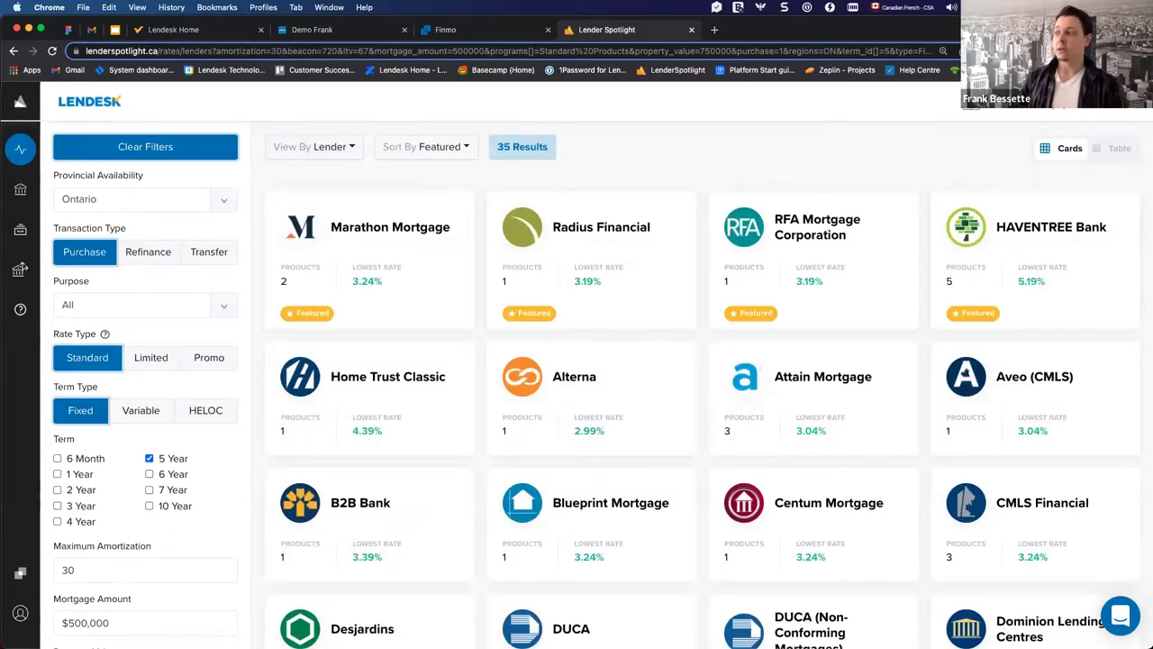
click(957, 102)
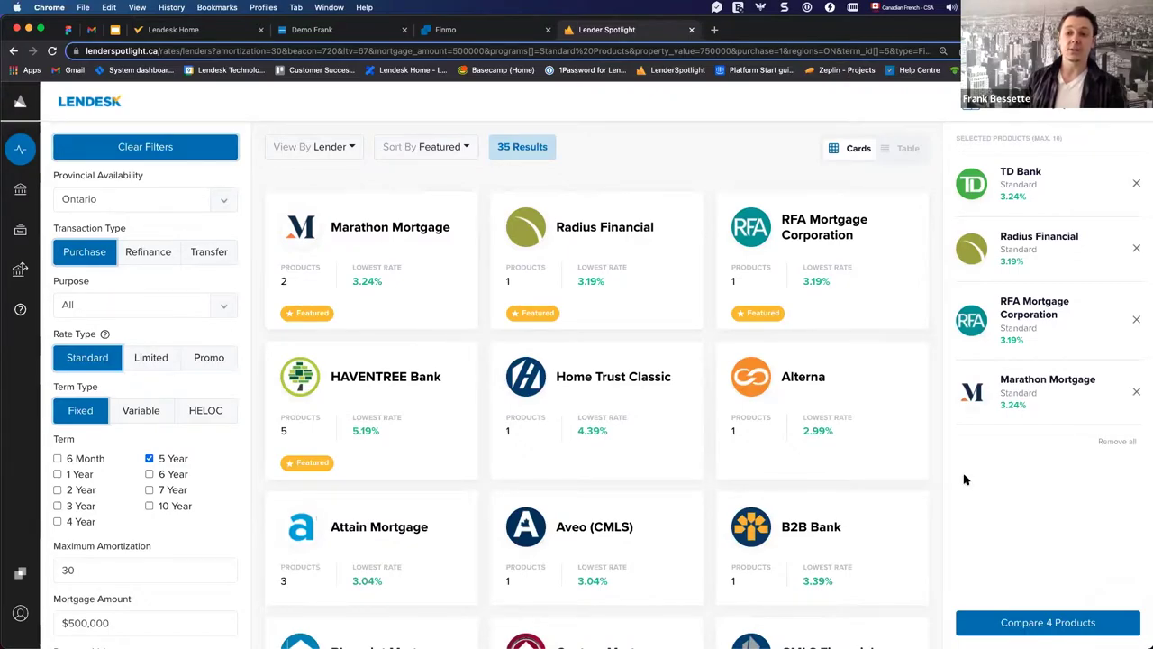
click(1019, 624)
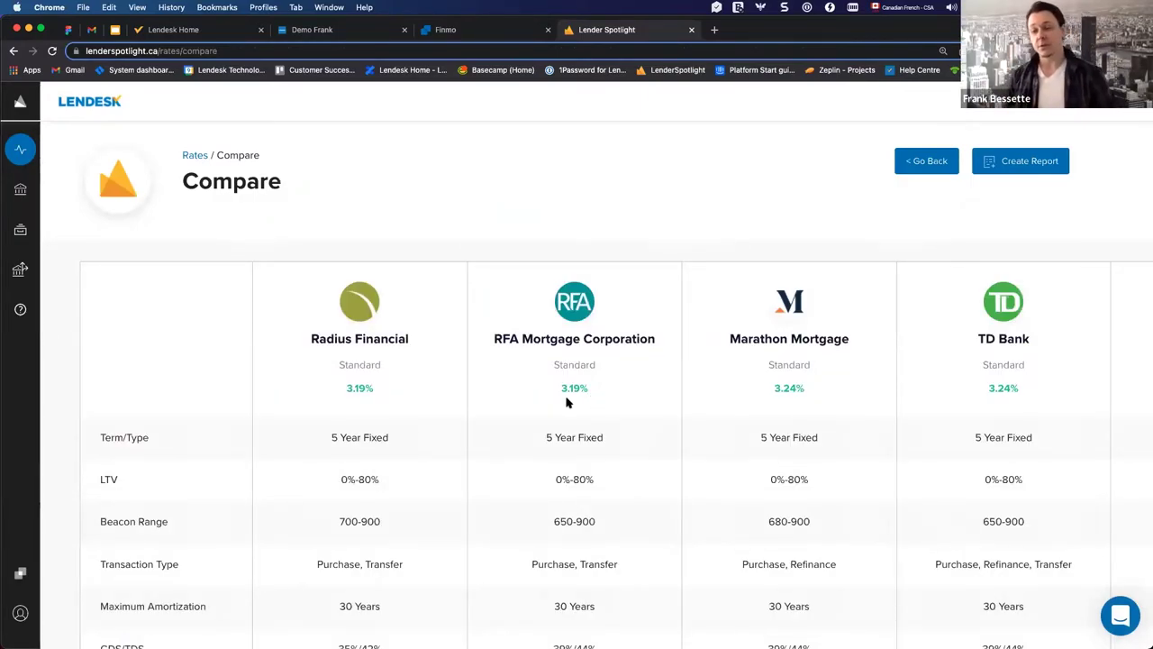
Examine the product comparison's terms, from LTV, beacon range and compensation to prepayment and down payment policies.
scroll(556, 410, down, 4)
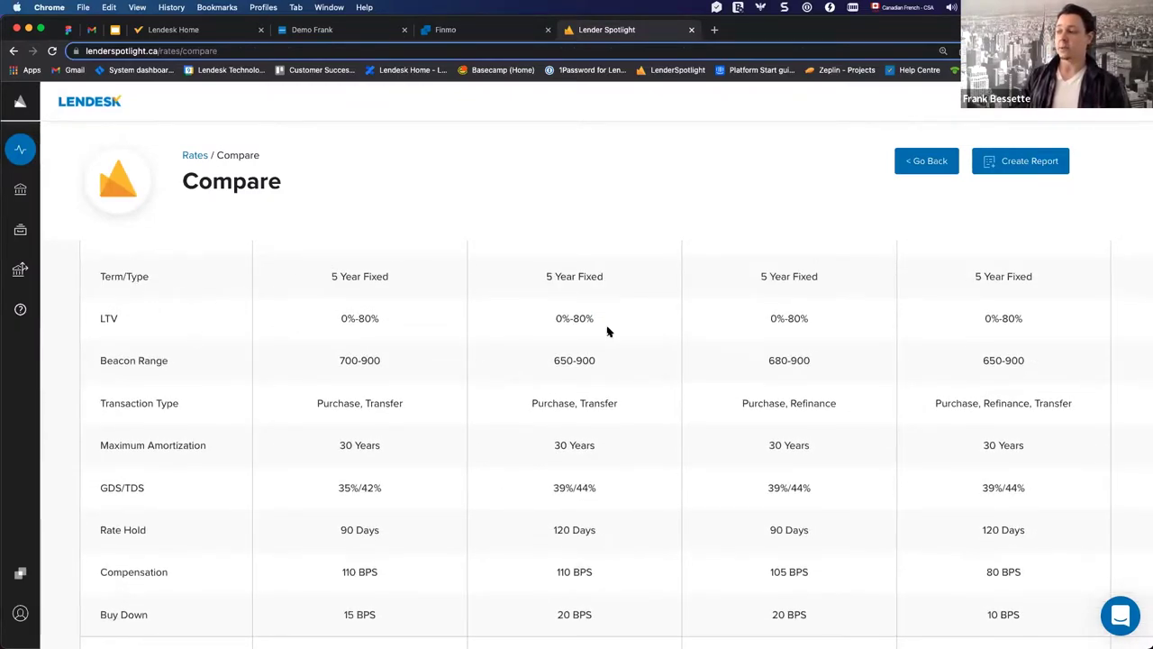
scroll(469, 421, down, 1)
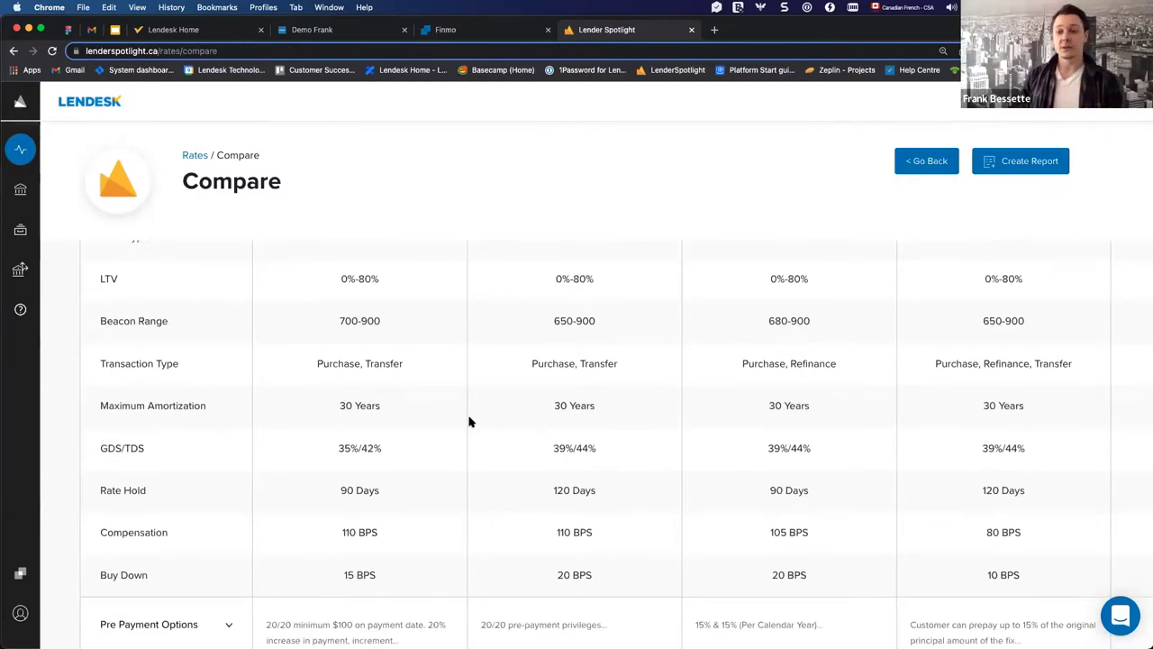
scroll(469, 413, down, 2)
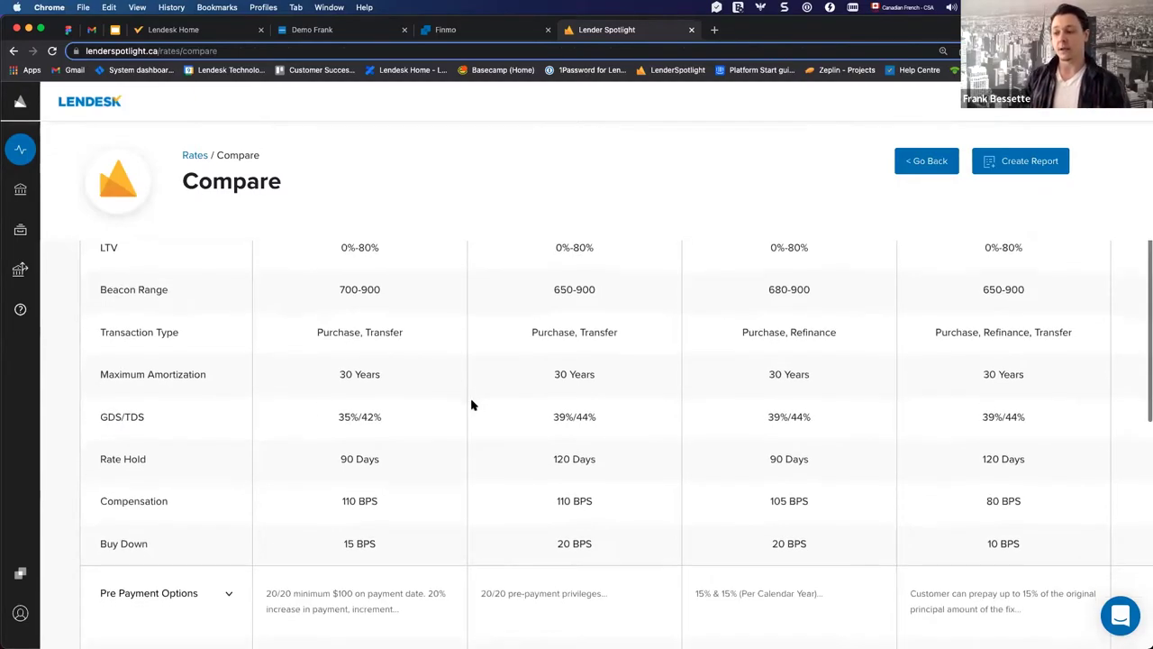
scroll(471, 402, down, 2)
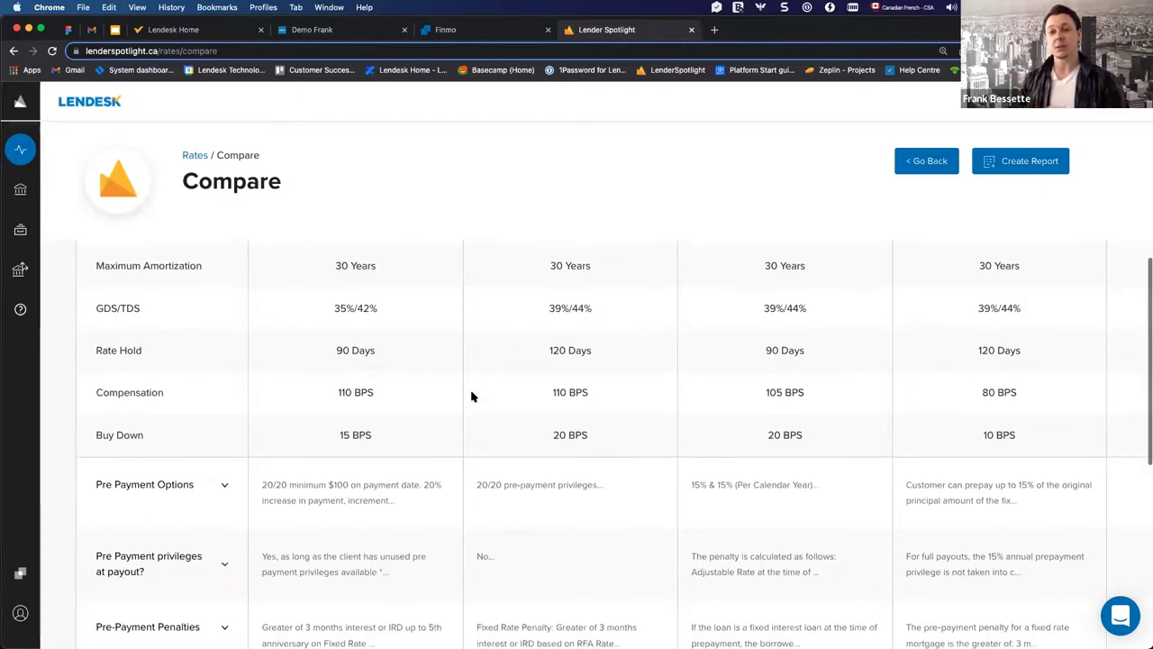
scroll(471, 394, down, 4)
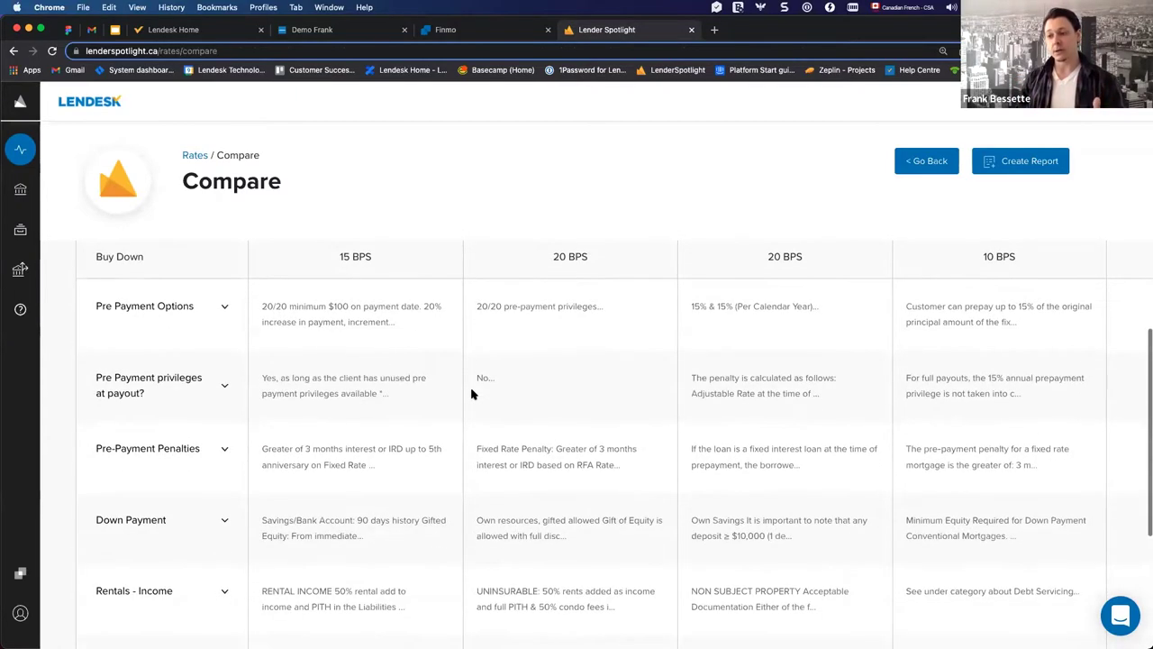
scroll(475, 387, down, 1)
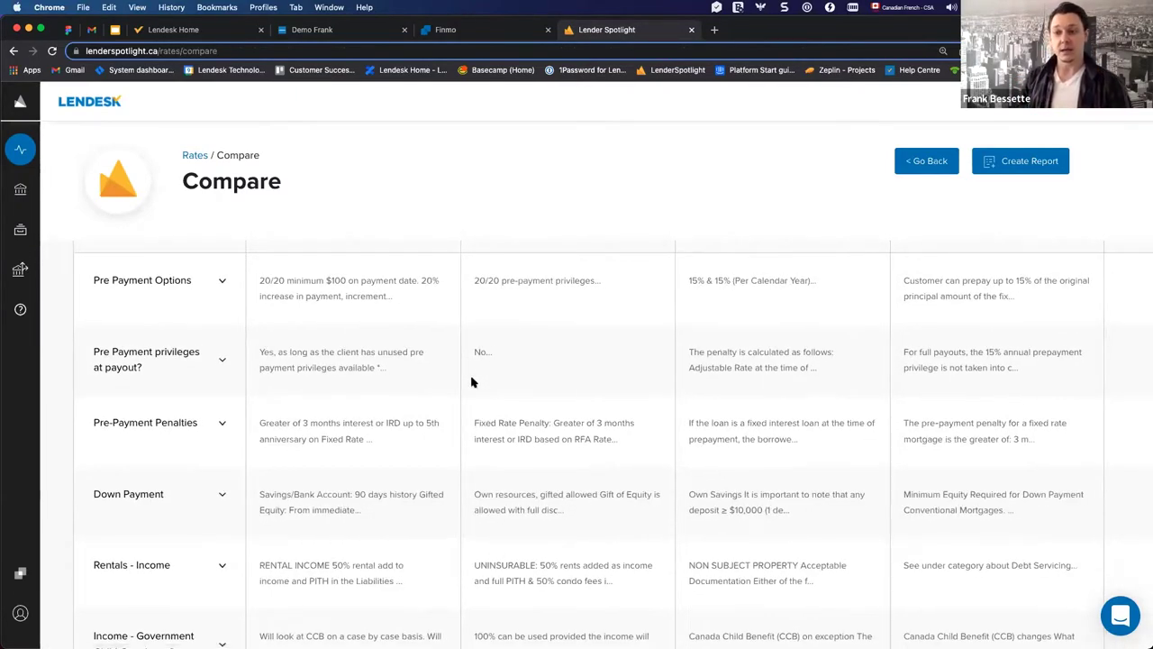
scroll(365, 412, up, 5)
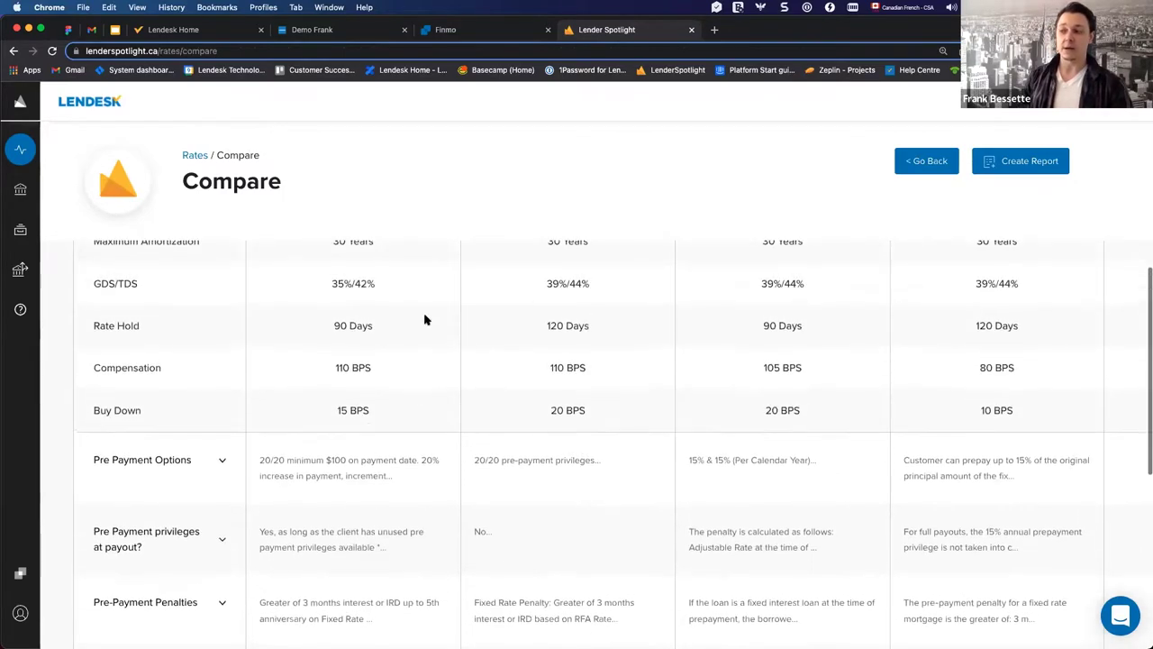
scroll(577, 337, down, 4)
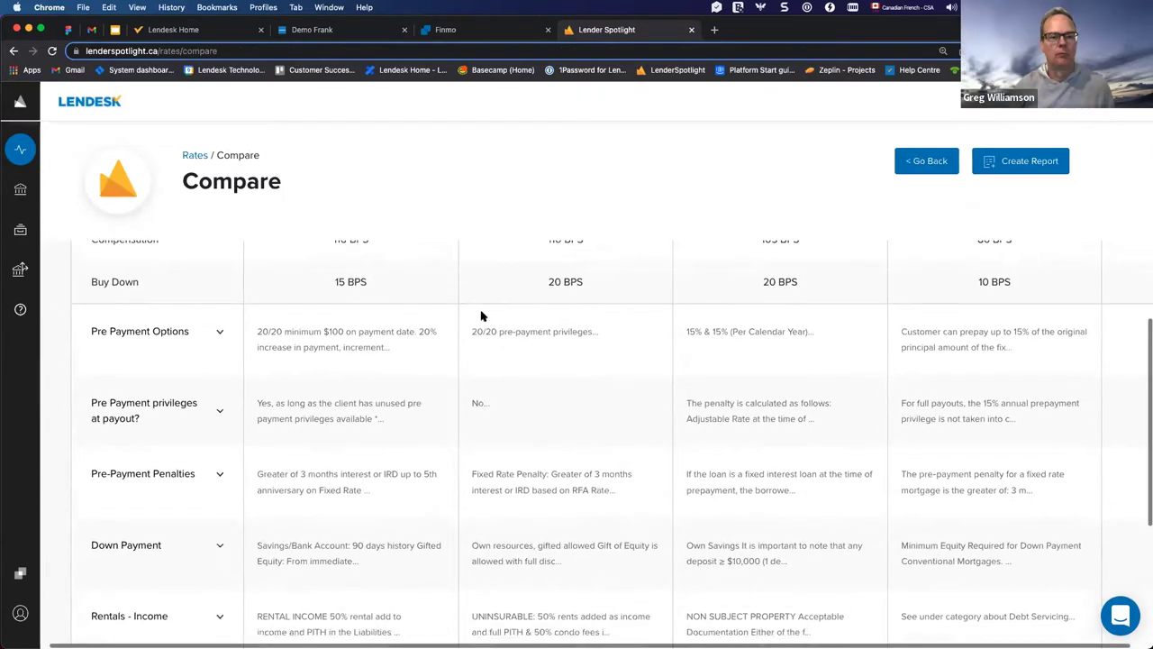
Expand the Down Payment row in the comparison and read each lender's full policy.
scroll(286, 348, down, 4)
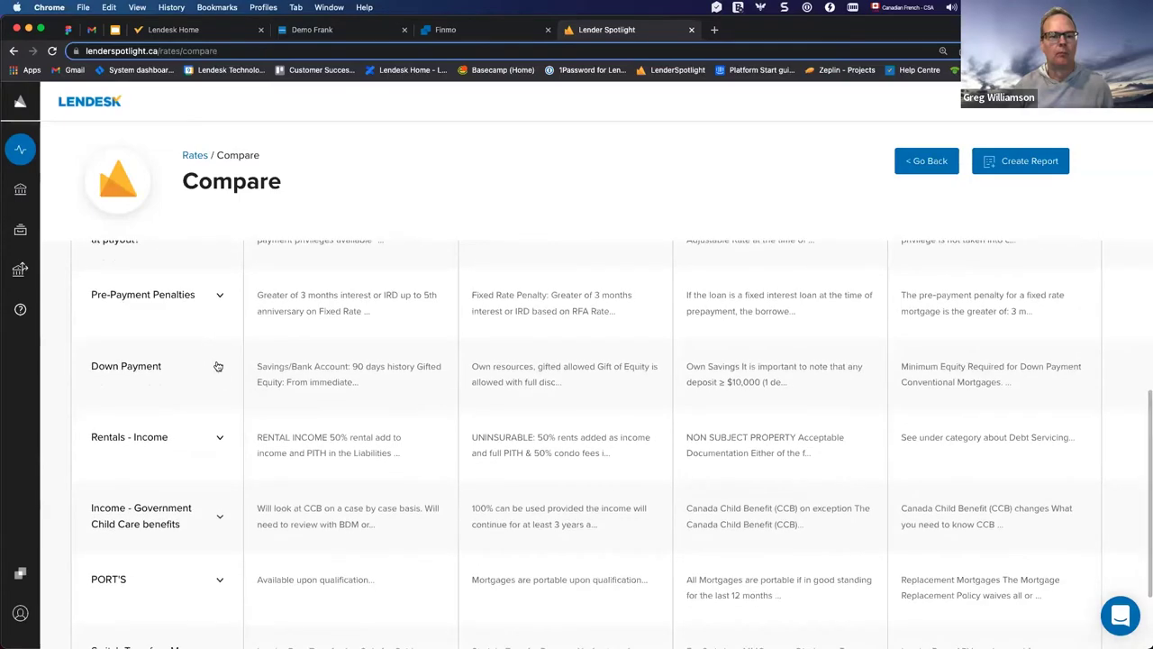
click(220, 367)
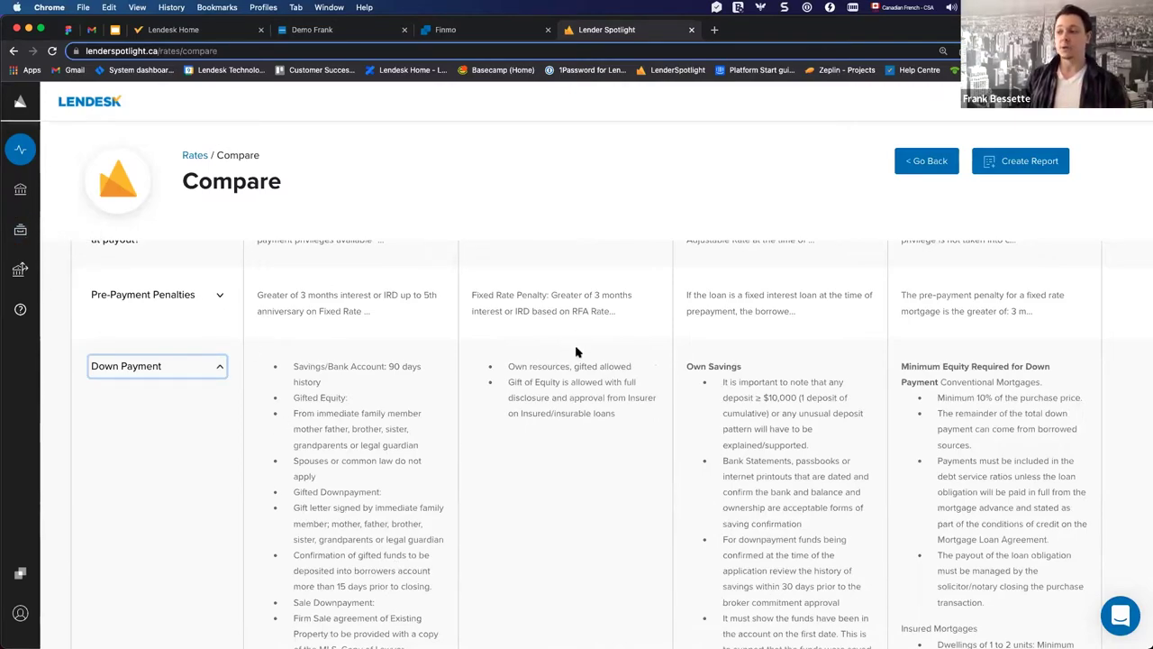
scroll(597, 541, down, 5)
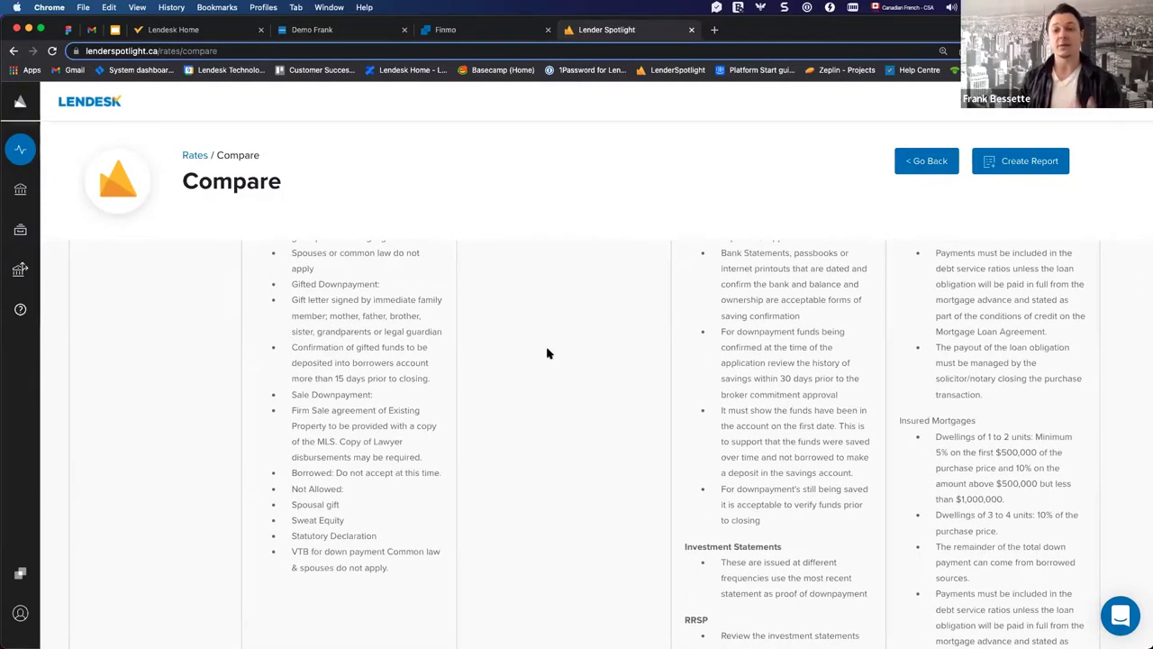
scroll(547, 354, down, 3)
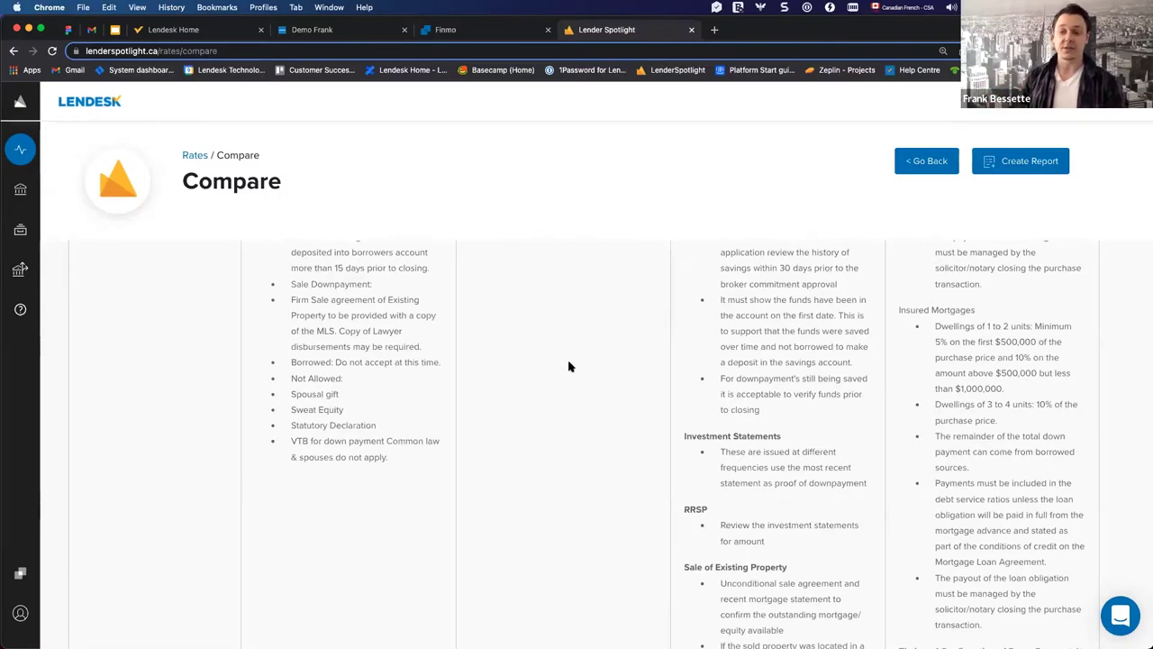
Read through the rest of the down payment policies to the rental income, child benefit, port and switch transfer rows of the comparison.
scroll(568, 365, down, 3)
scroll(569, 367, down, 15)
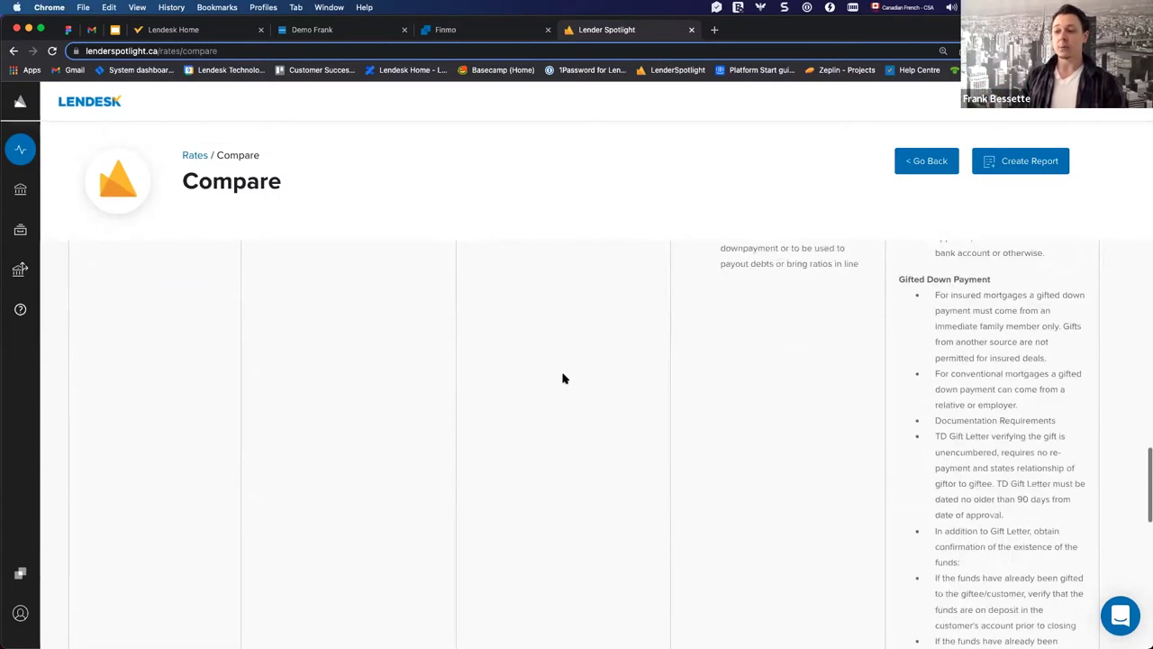
scroll(568, 376, down, 6)
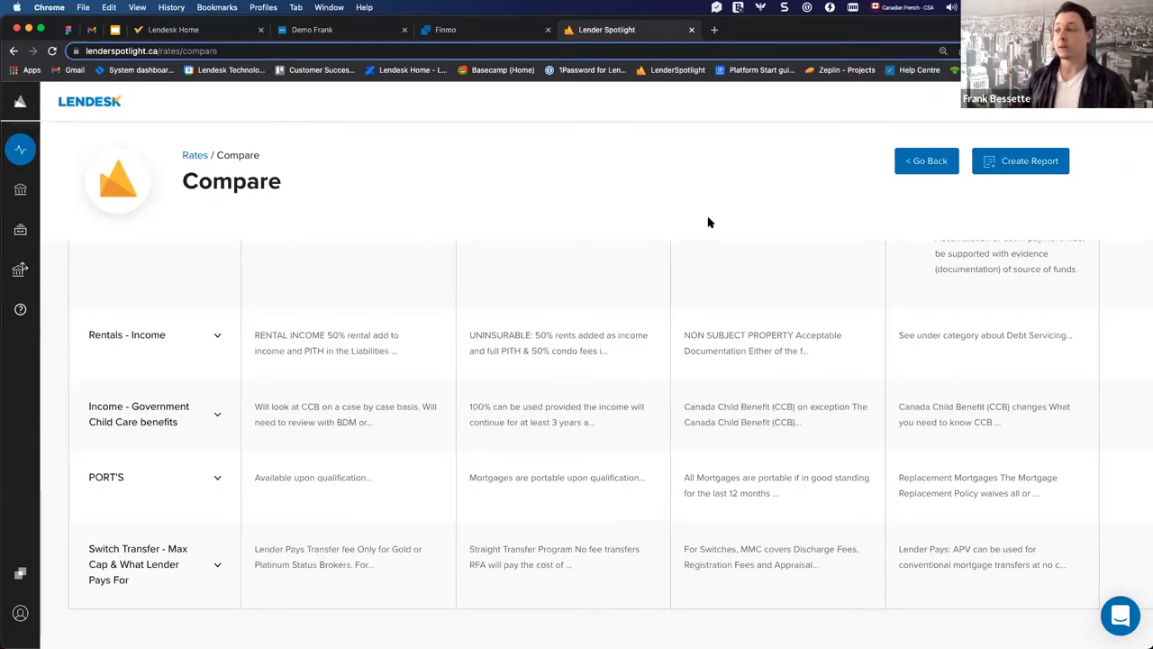
Start creating a report from the comparison and review its contact information, personal greeting, product attribute and policy options.
click(1017, 166)
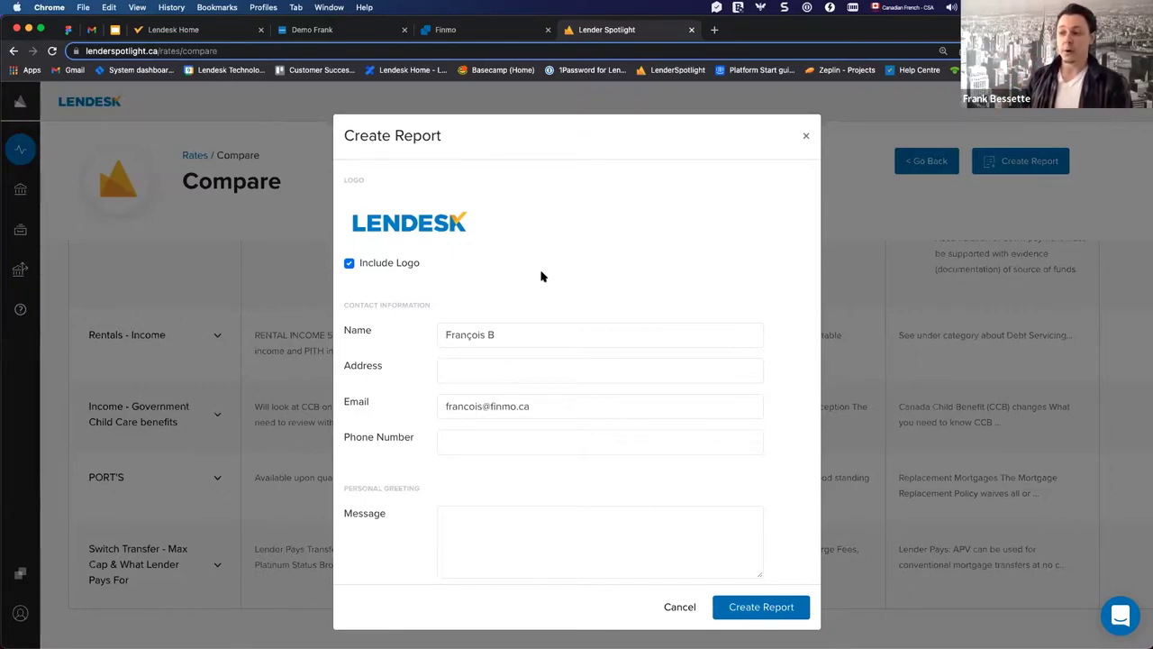
scroll(541, 274, down, 3)
click(477, 457)
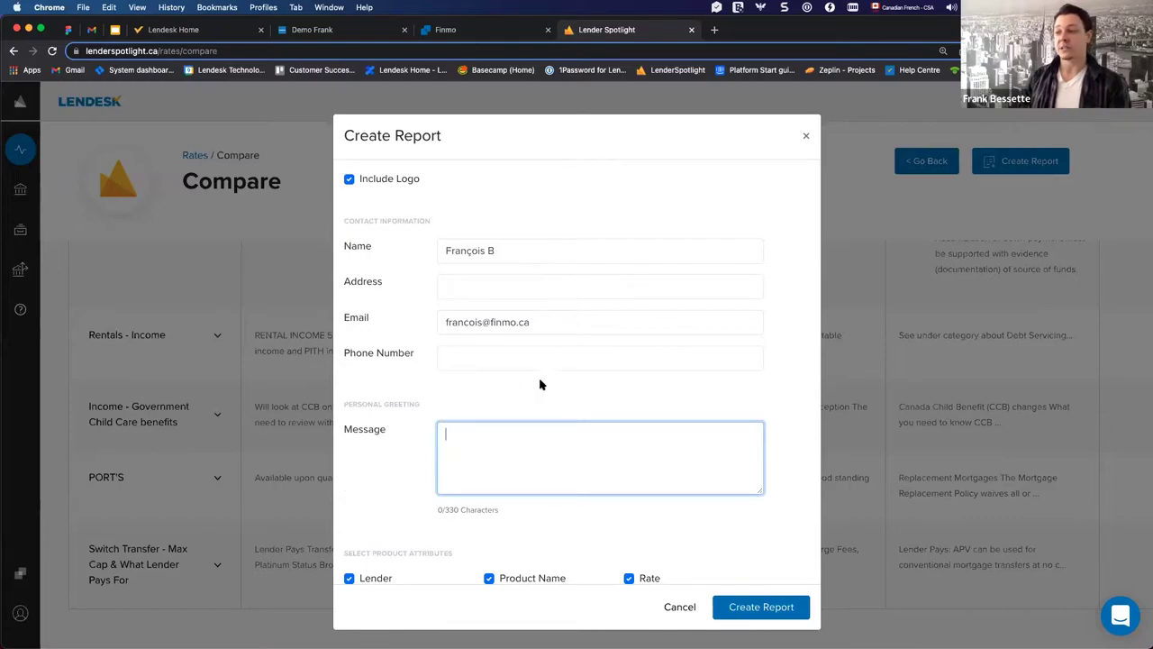
scroll(540, 382, down, 1)
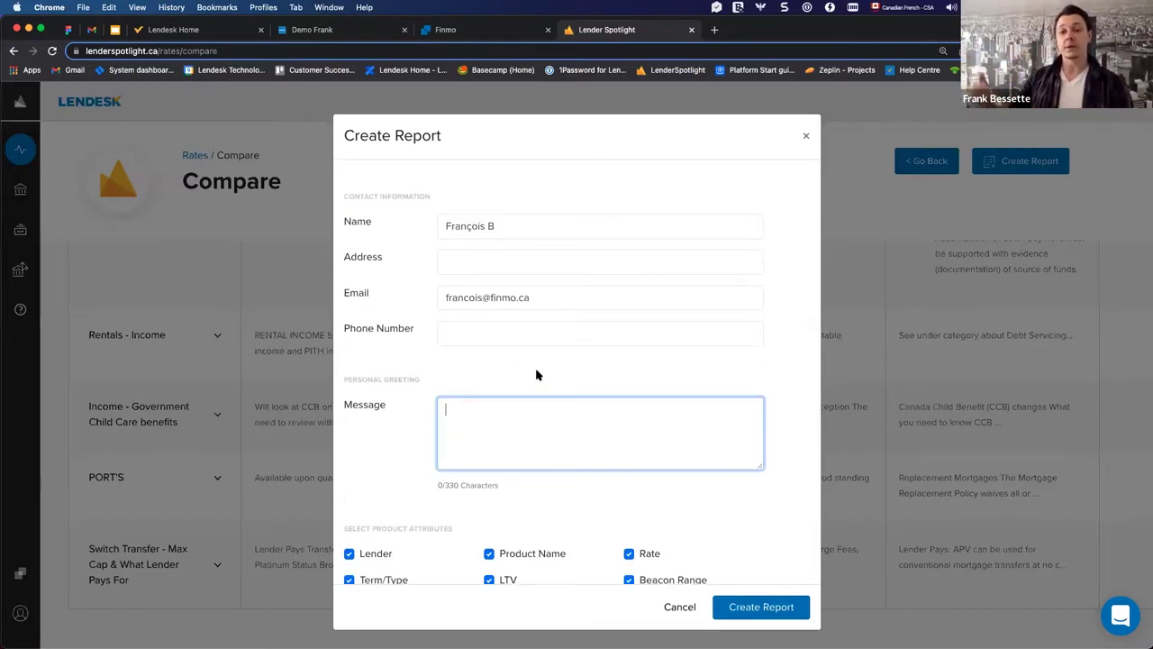
scroll(545, 377, down, 5)
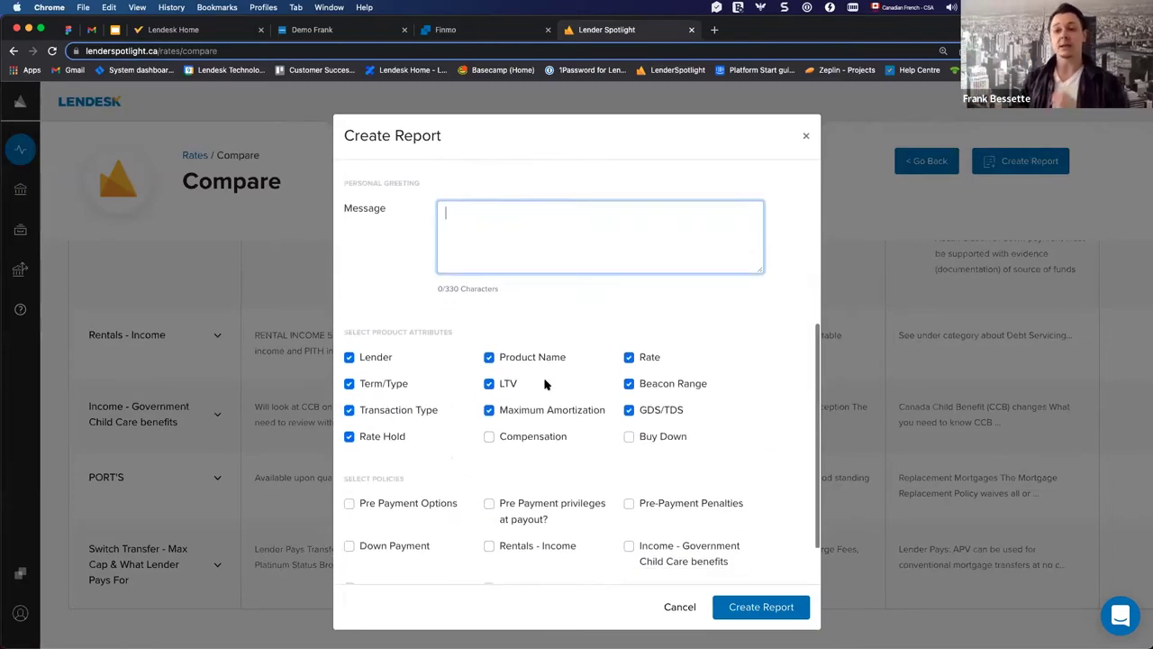
scroll(545, 383, down, 2)
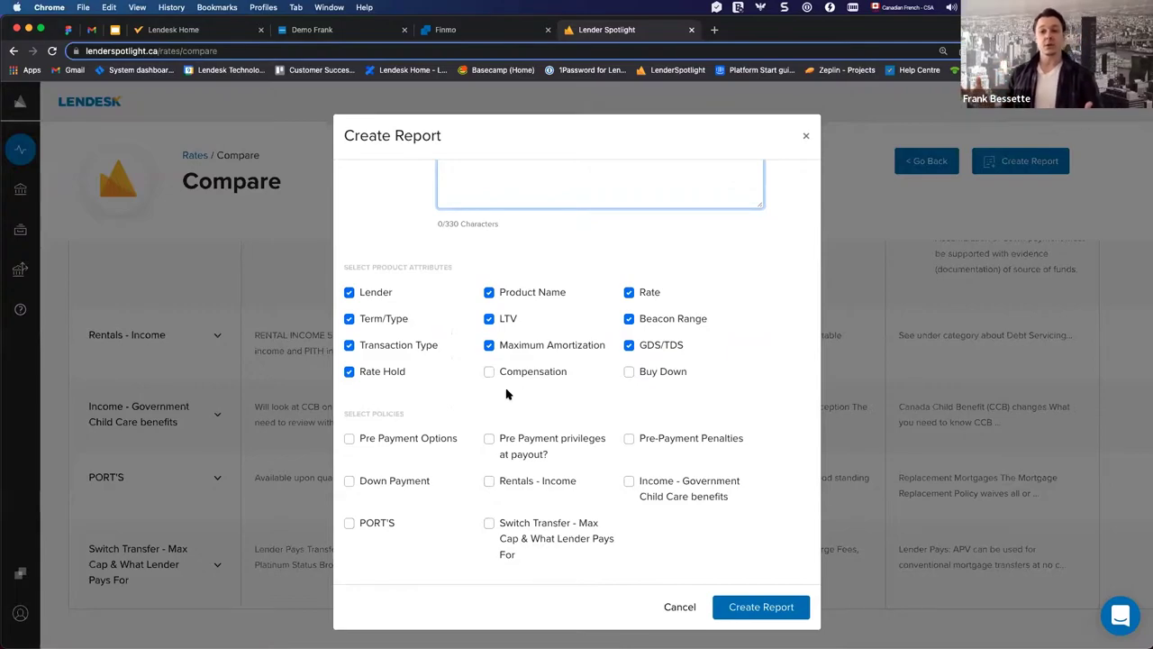
Exclude GDS/TDS and LTV from the report's product attributes, keeping Lender included.
click(349, 293)
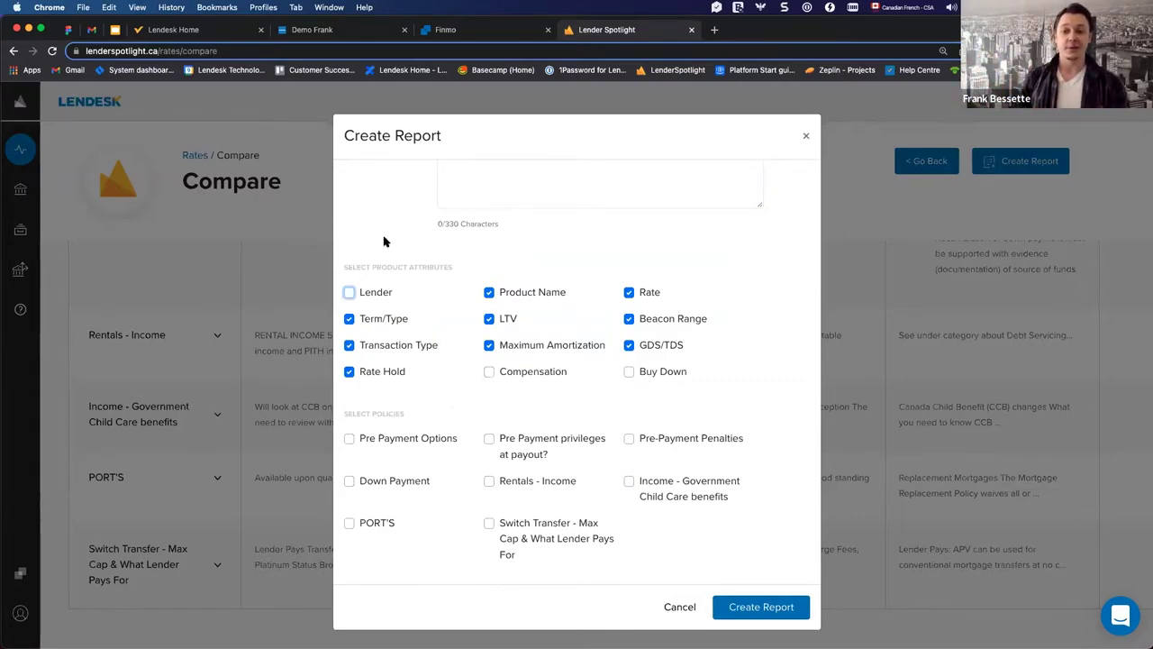
click(350, 292)
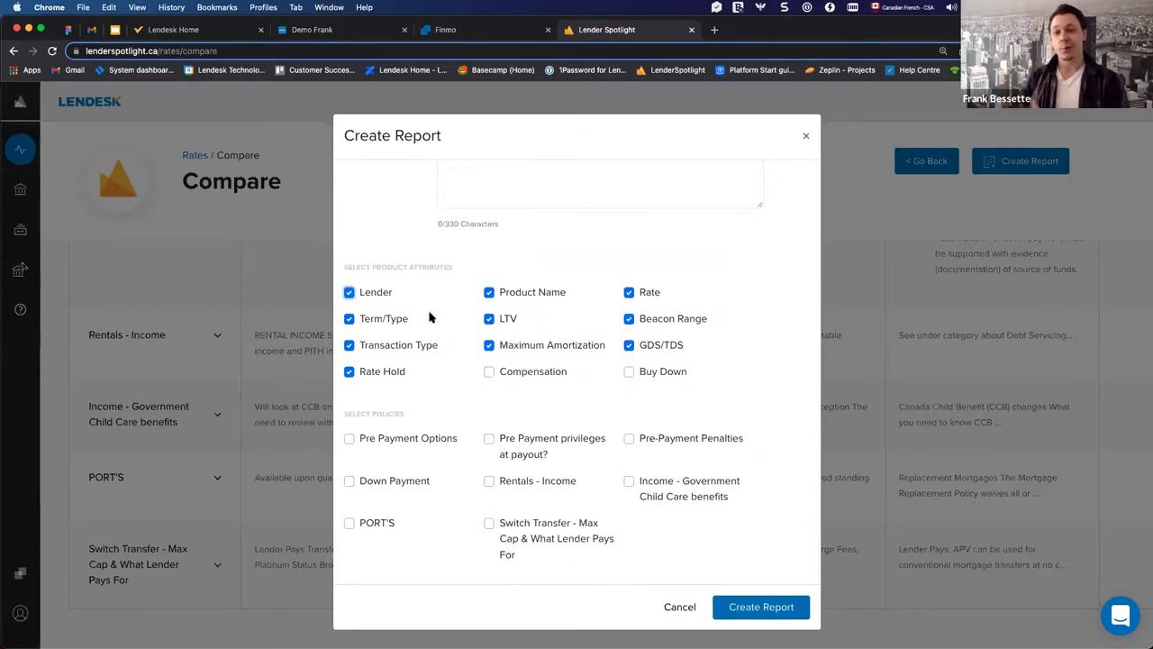
click(629, 347)
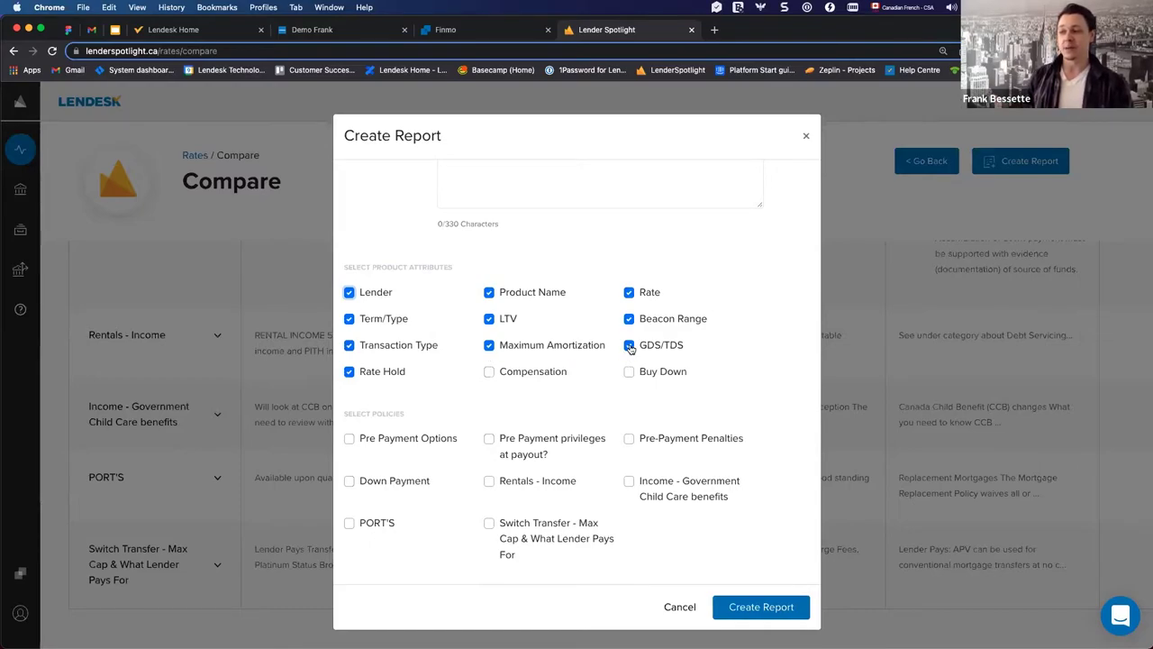
click(489, 319)
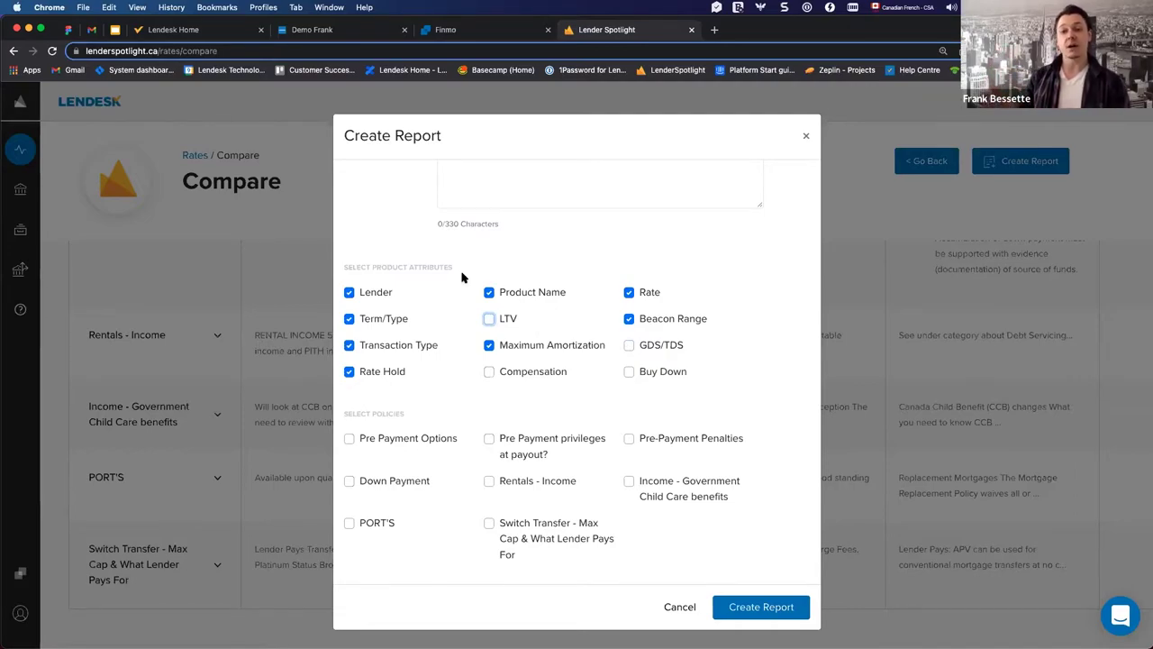
Include the Down Payment, Rentals - Income and Income - Government Child Care benefits policies, and generate the report.
click(350, 481)
click(489, 481)
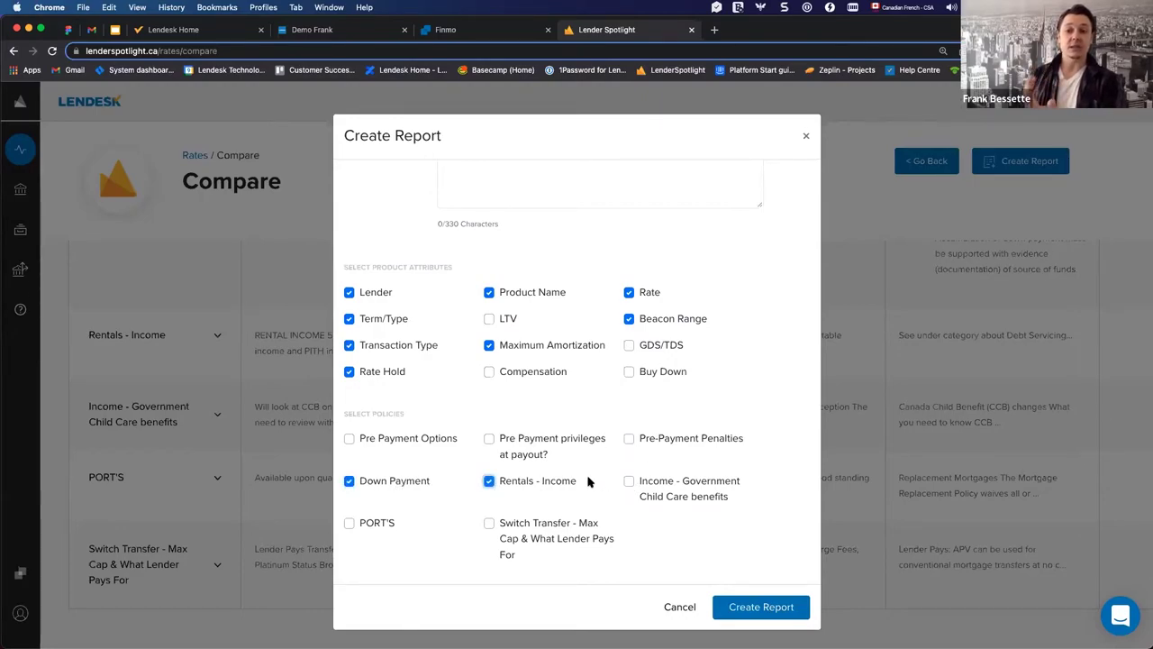
click(629, 481)
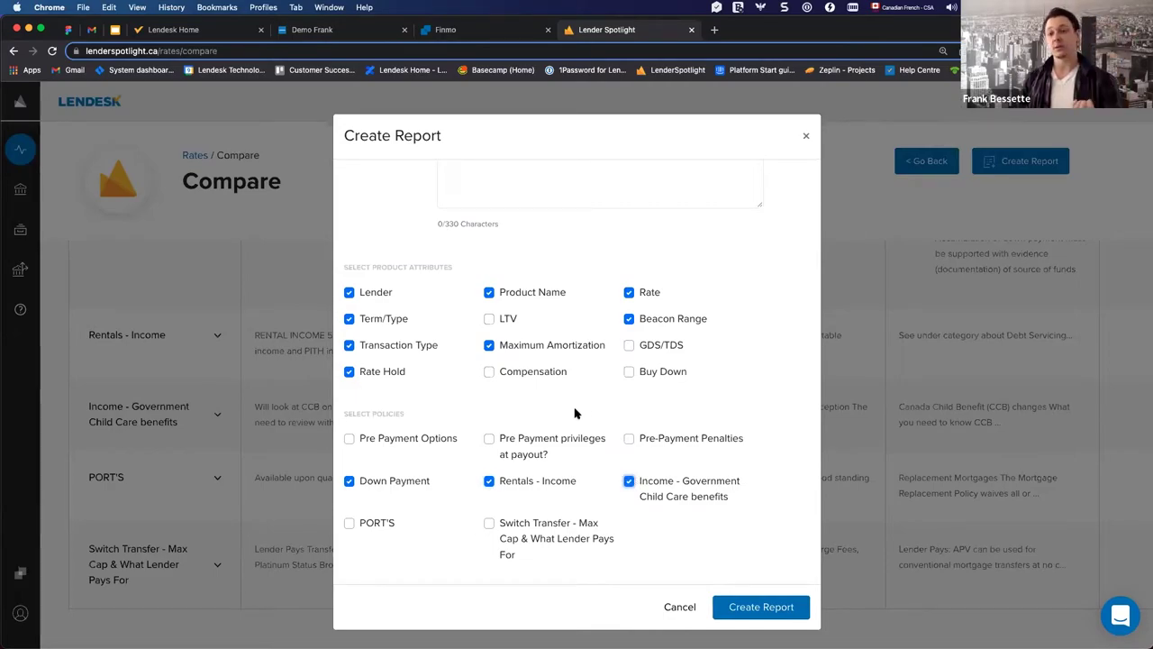
click(753, 611)
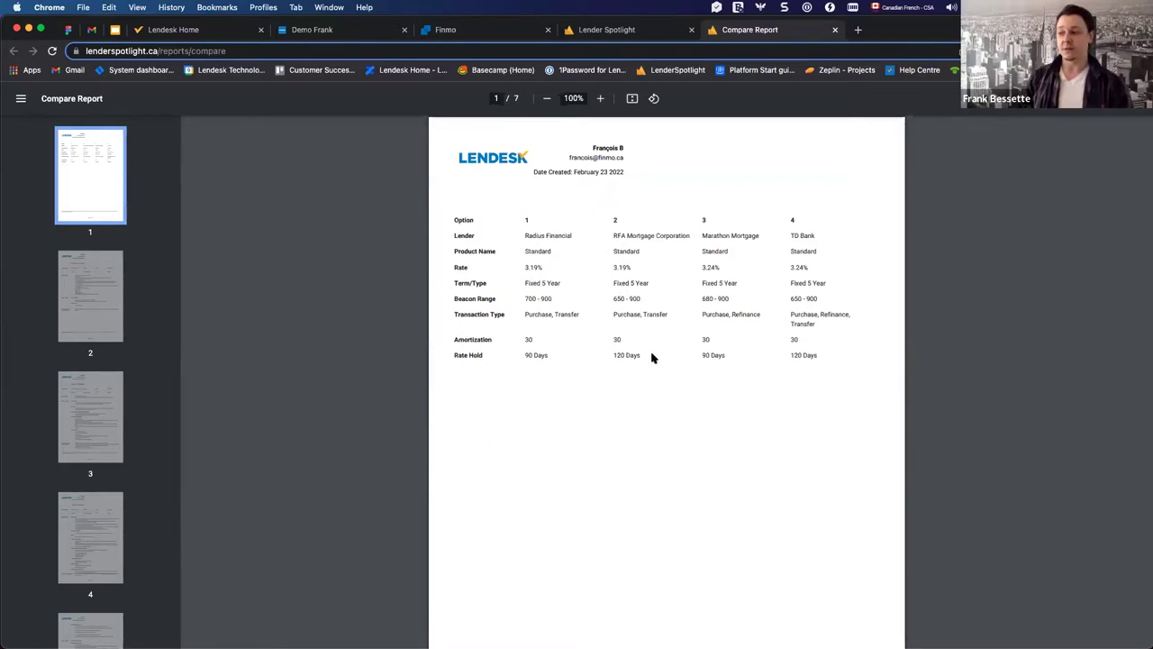
Examine the Compare Report from the summary page through the detailed Radius Financial and RFA Mortgage Corporation pages.
scroll(653, 357, down, 10)
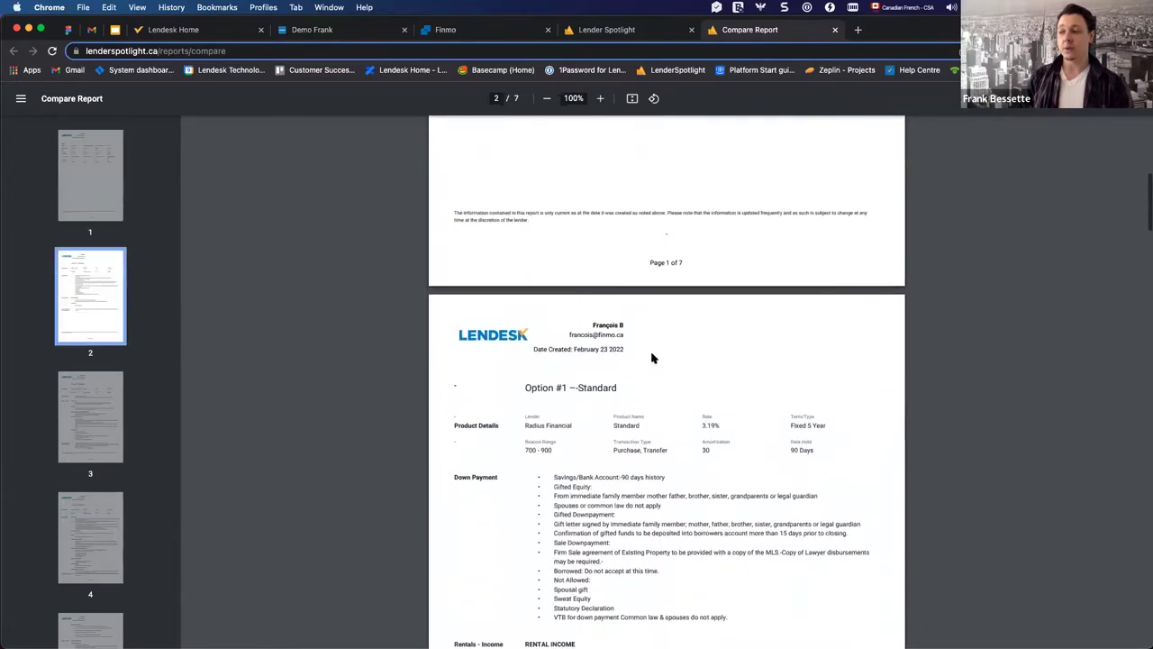
scroll(655, 357, down, 3)
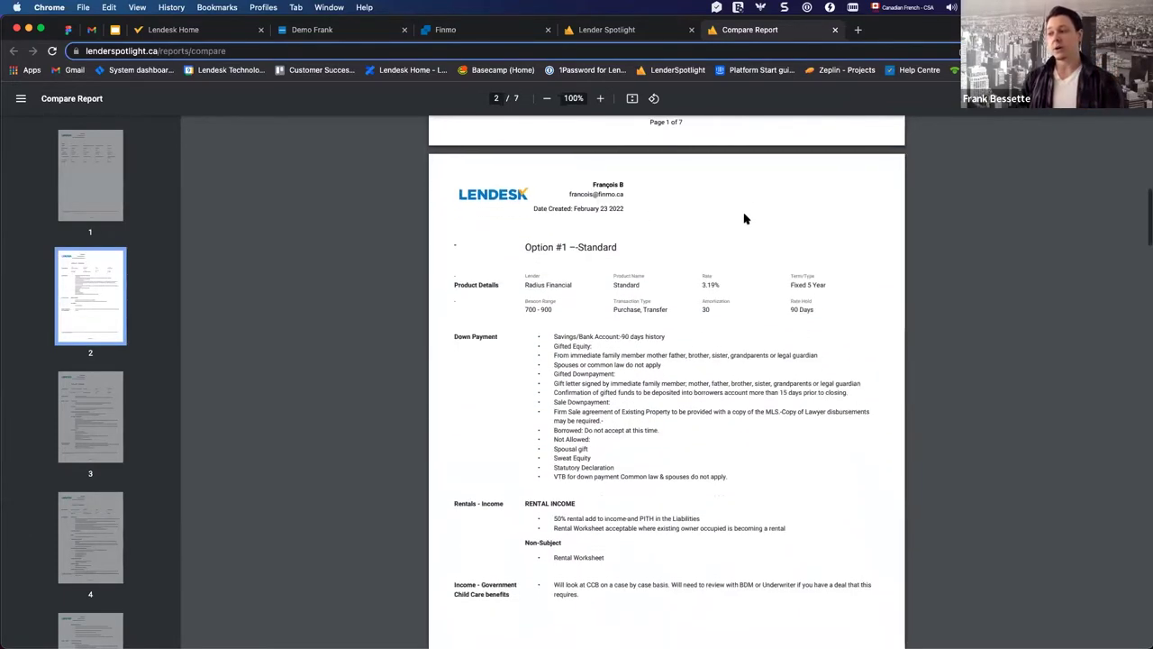
scroll(744, 218, down, 1)
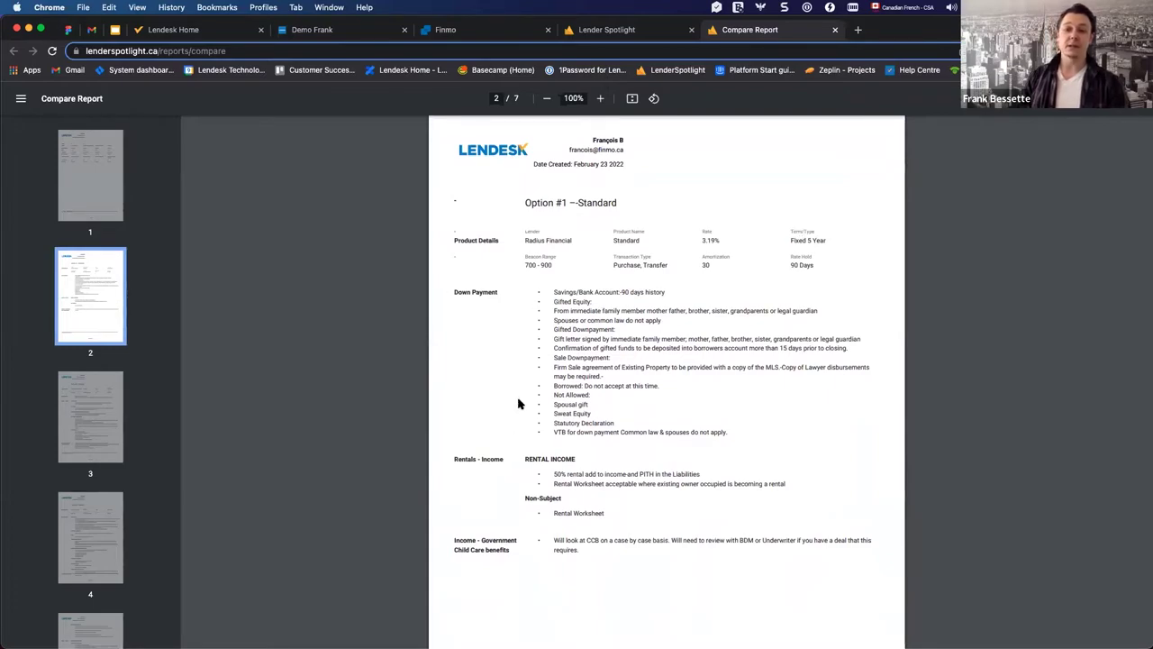
scroll(586, 417, down, 9)
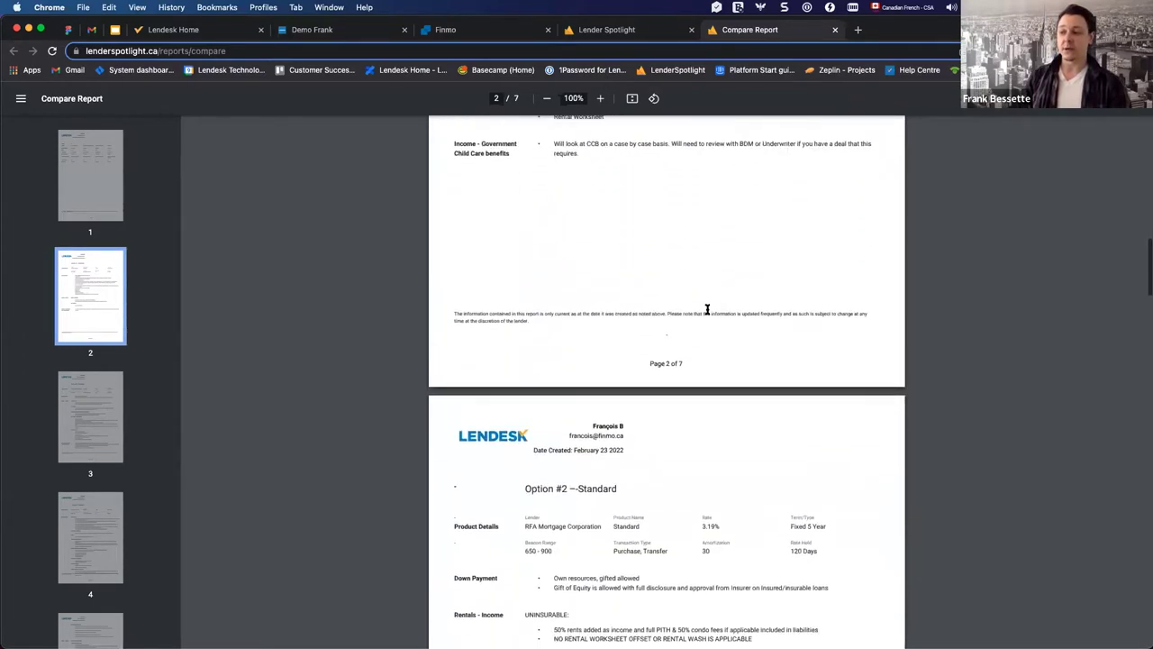
scroll(707, 309, down, 8)
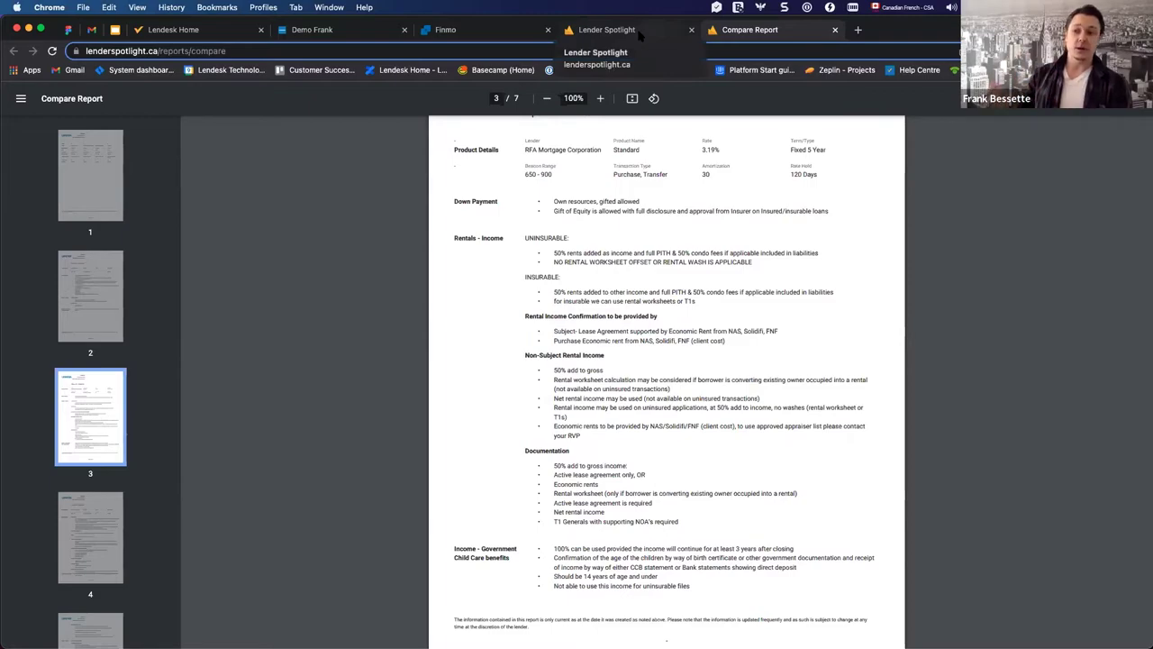
Check the deal's submission page in Finmo, return to Lender Spotlight's filtered lender list and hide the selected products.
click(445, 30)
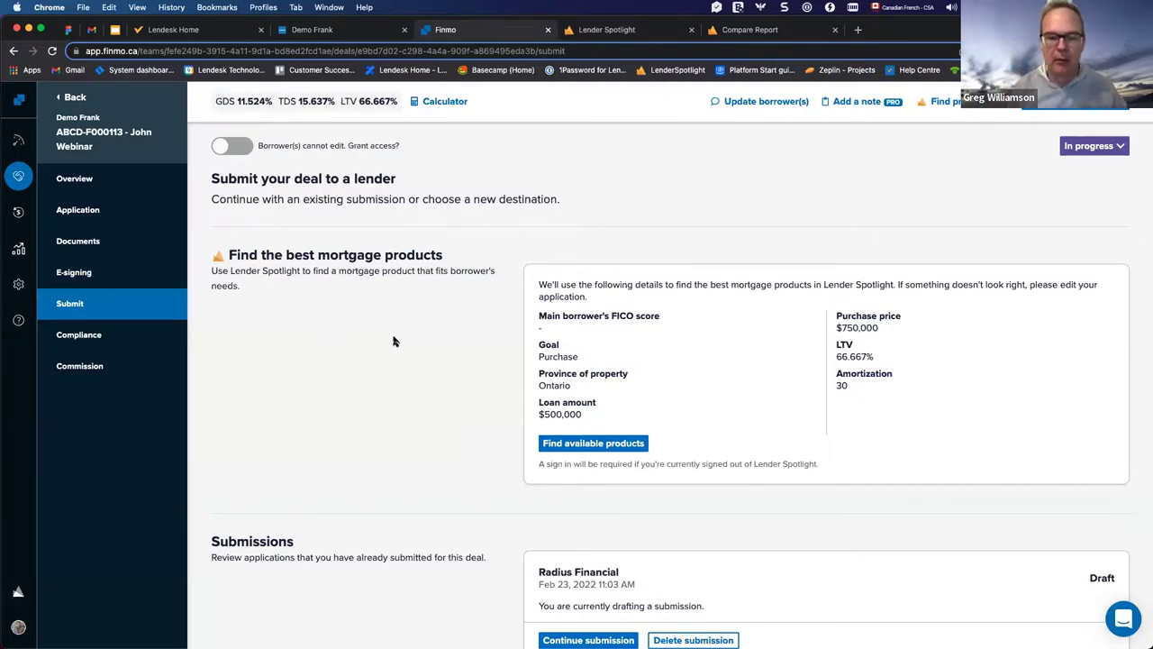
click(620, 33)
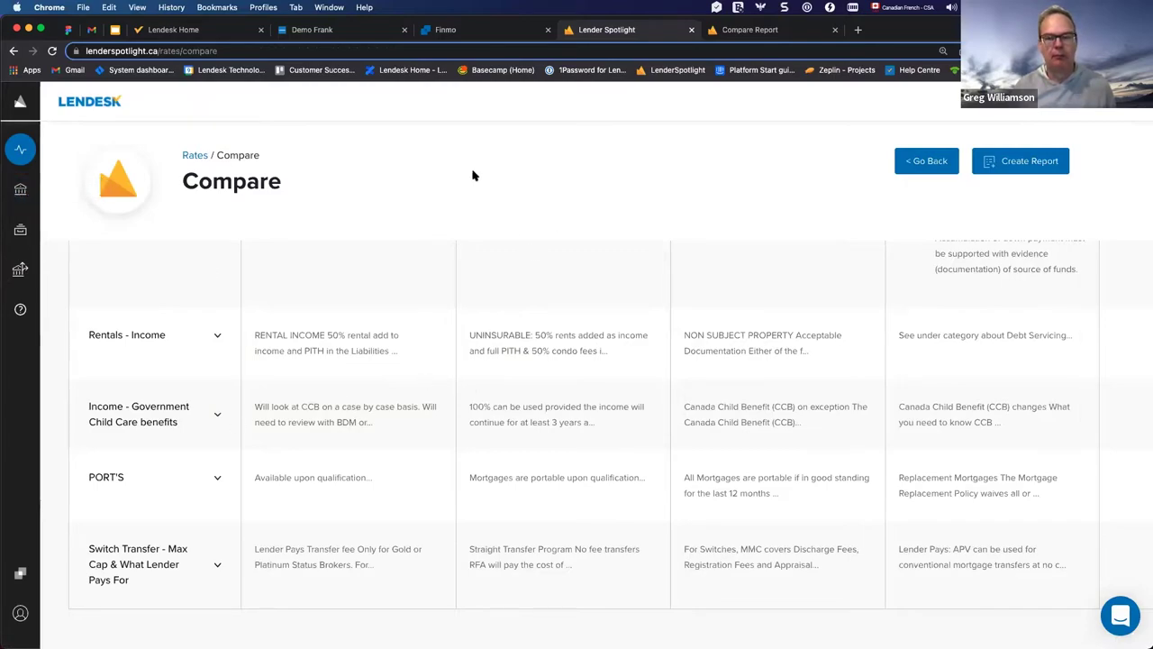
click(20, 149)
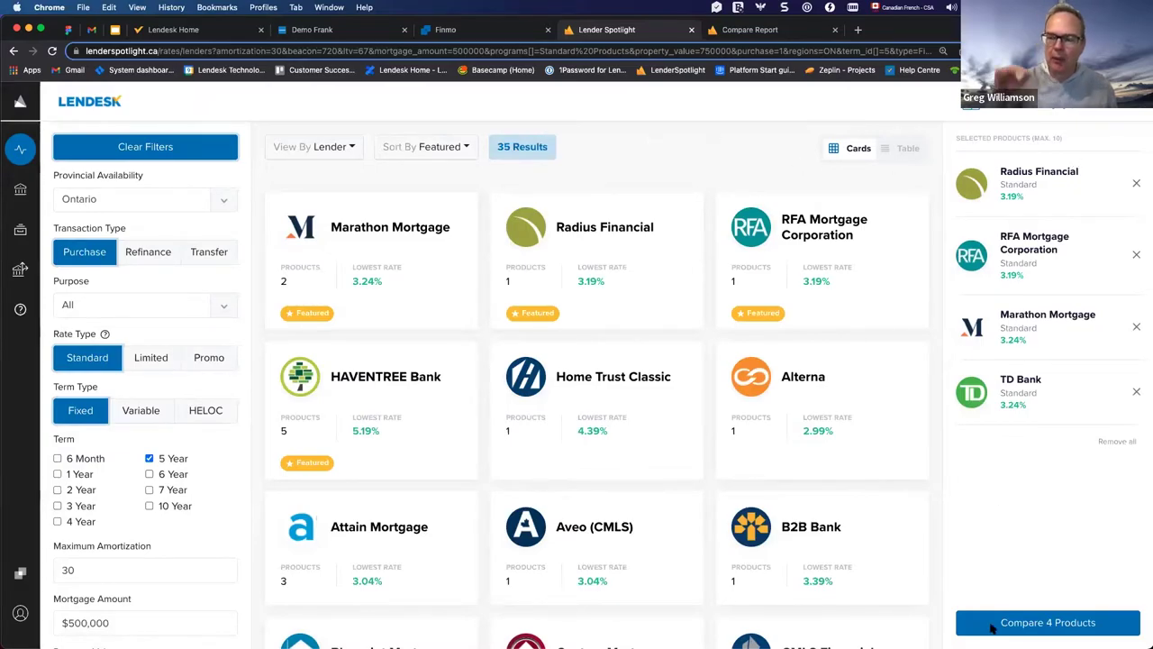
click(1012, 107)
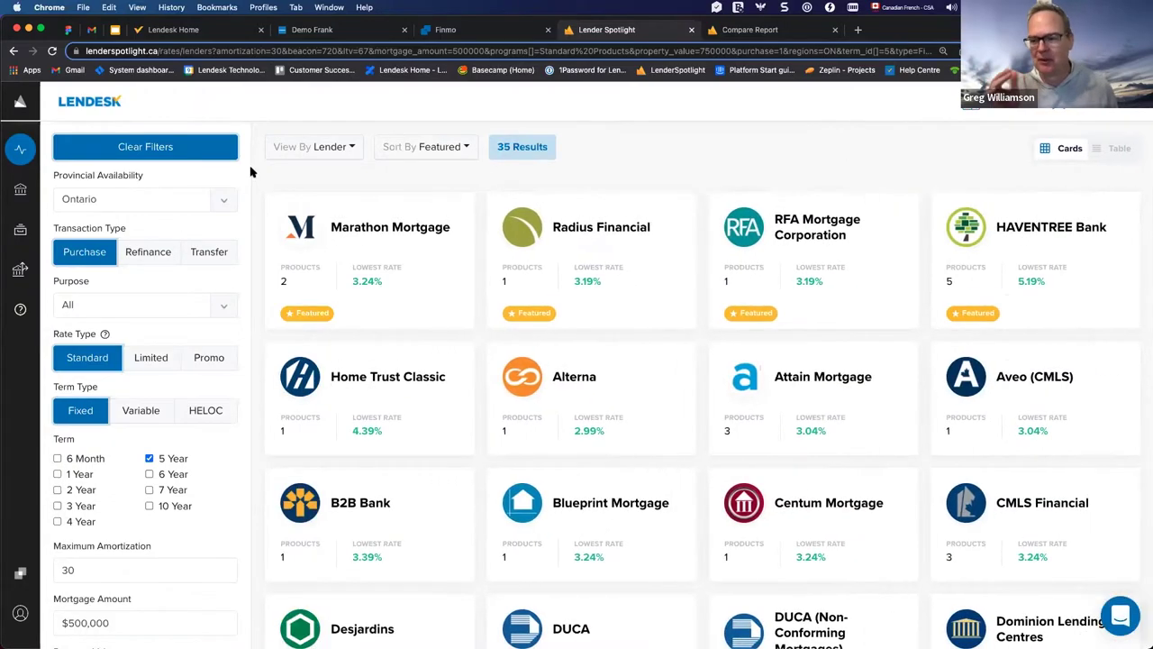
Clear all lender filters, dismiss the tips message and look over the available filters down to the Programs list.
click(186, 150)
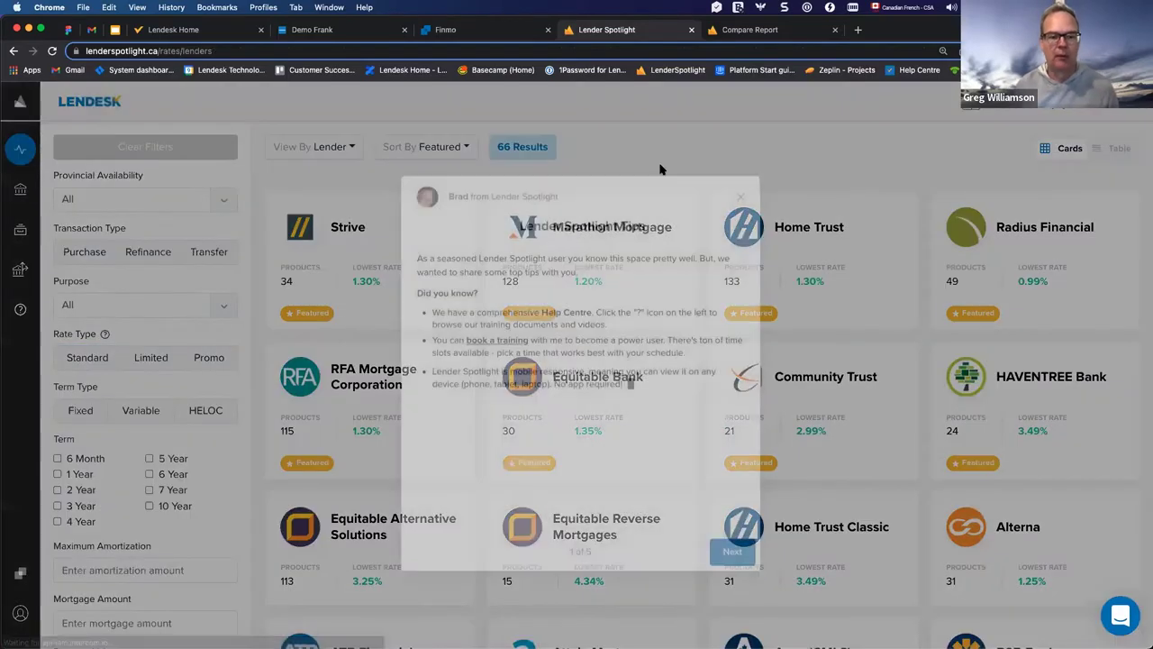
click(740, 193)
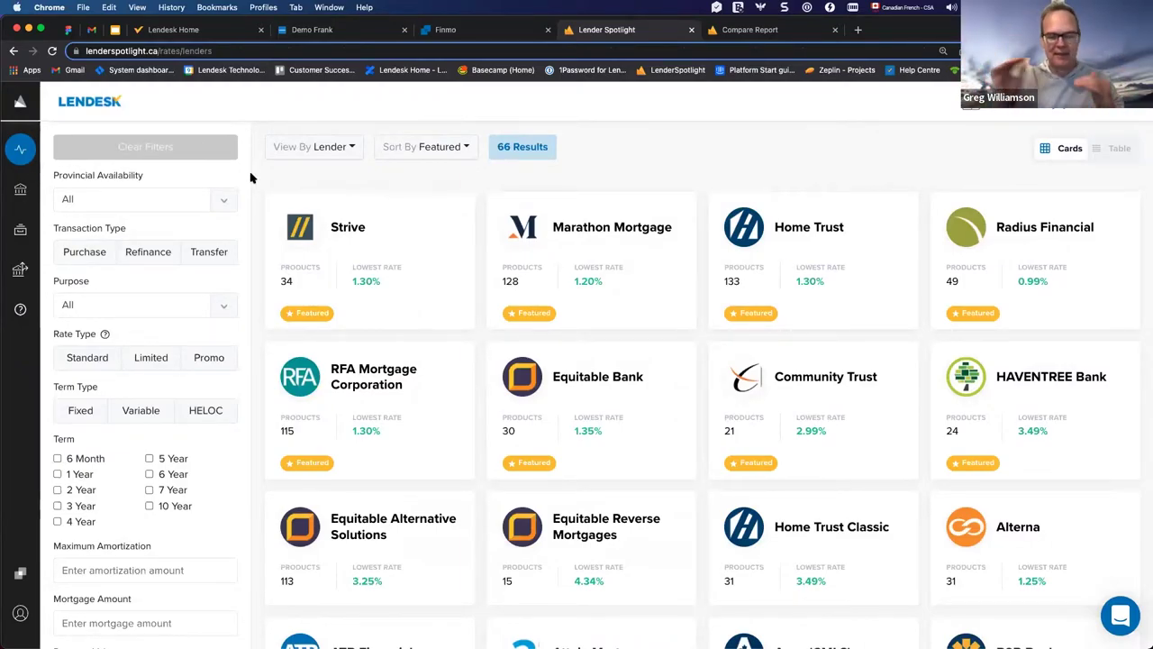
scroll(147, 303, down, 10)
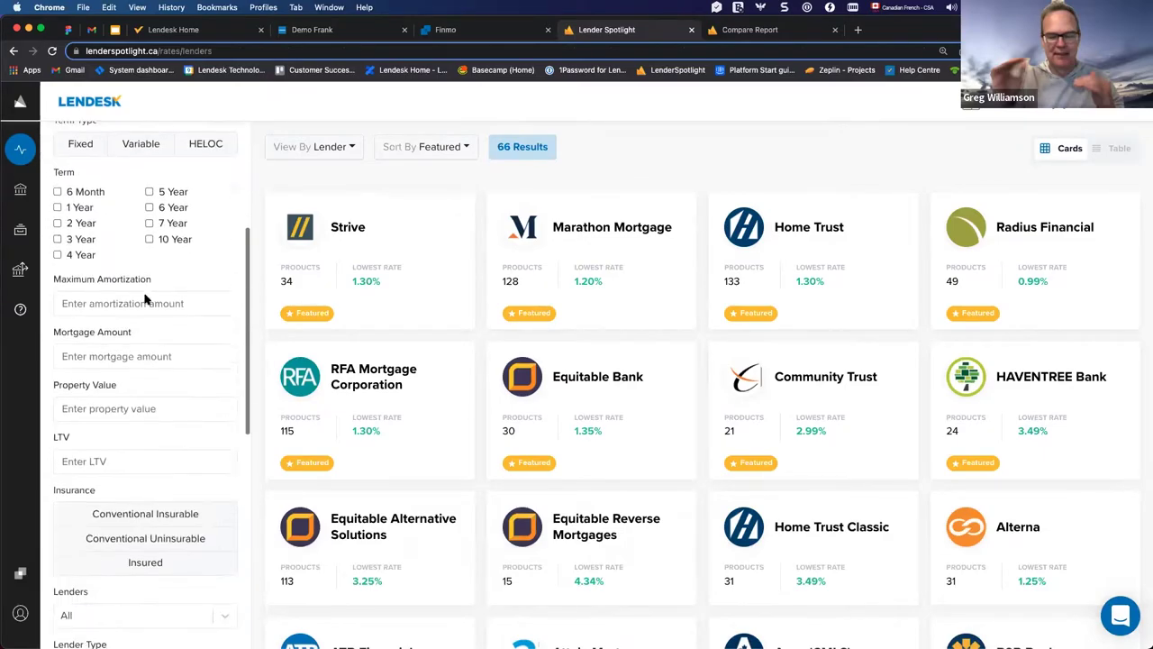
scroll(162, 293, down, 7)
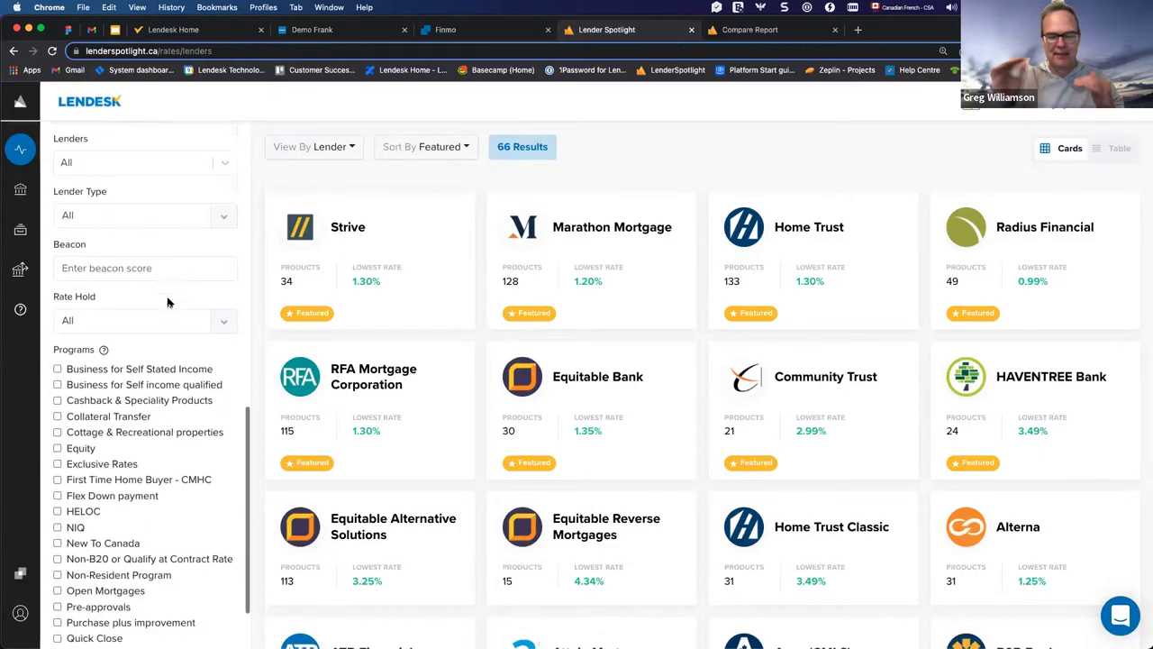
scroll(167, 302, up, 2)
scroll(166, 303, up, 15)
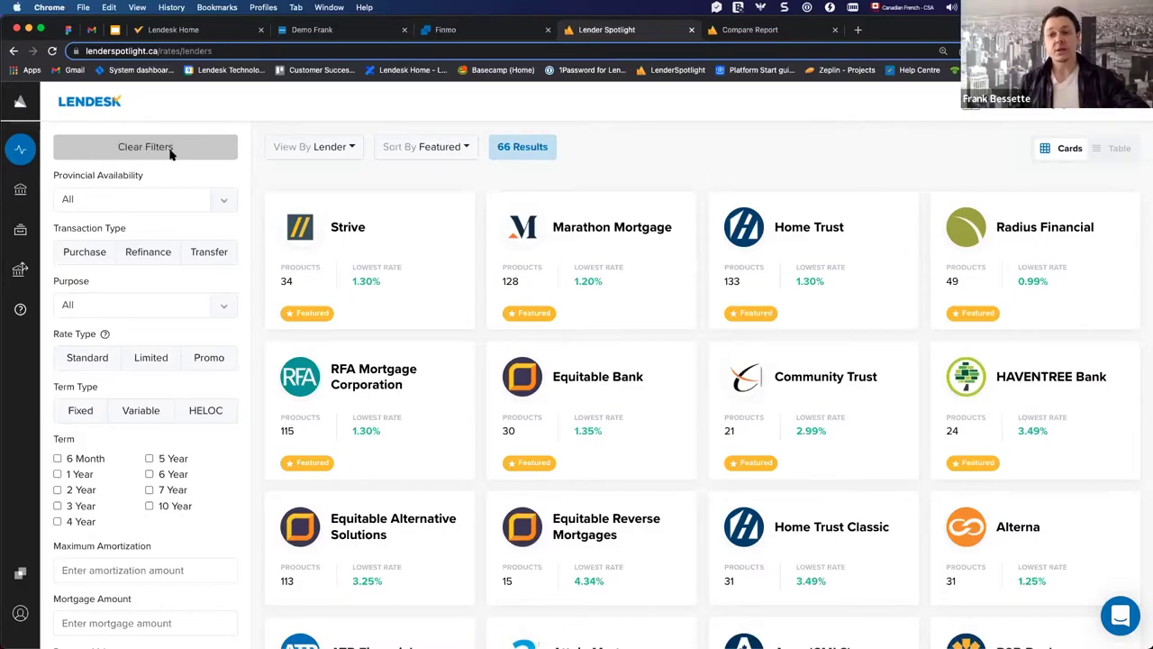
click(166, 149)
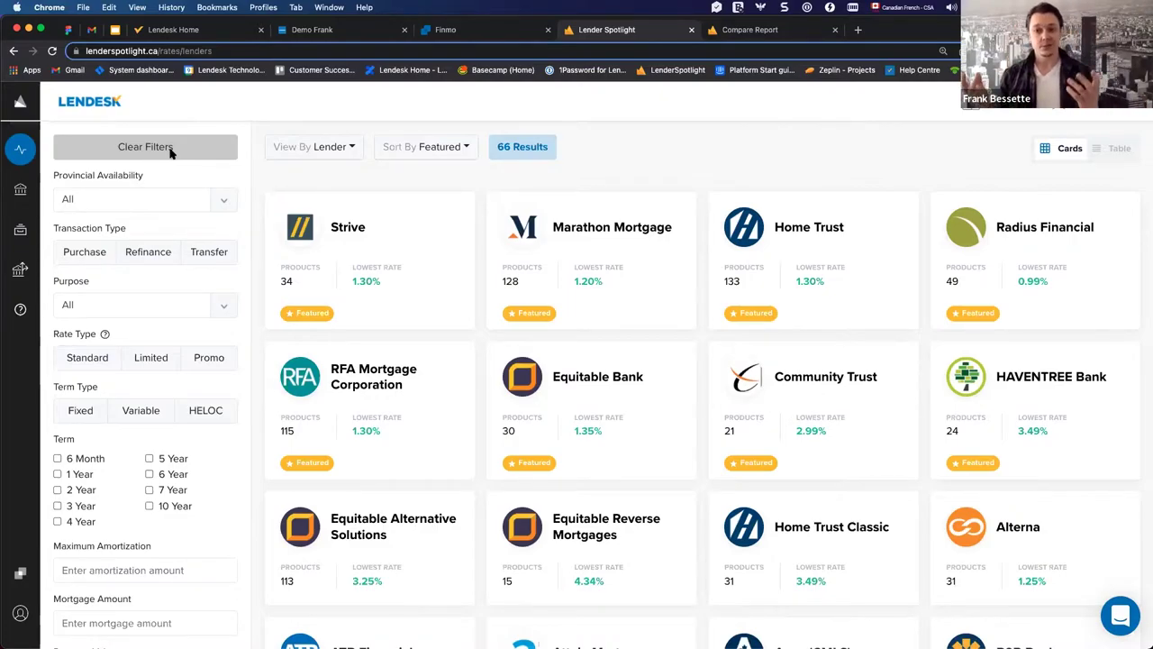
Filter the lenders to Ontario availability, Purchase transactions and the Owner Occupied purpose.
click(183, 197)
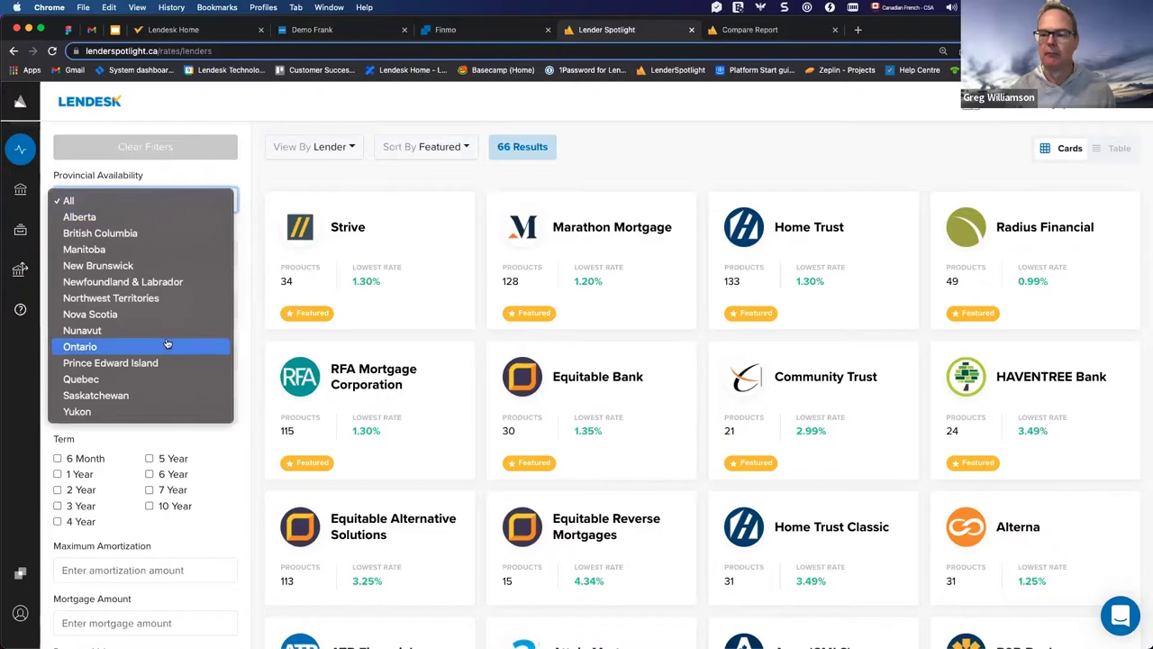
click(109, 346)
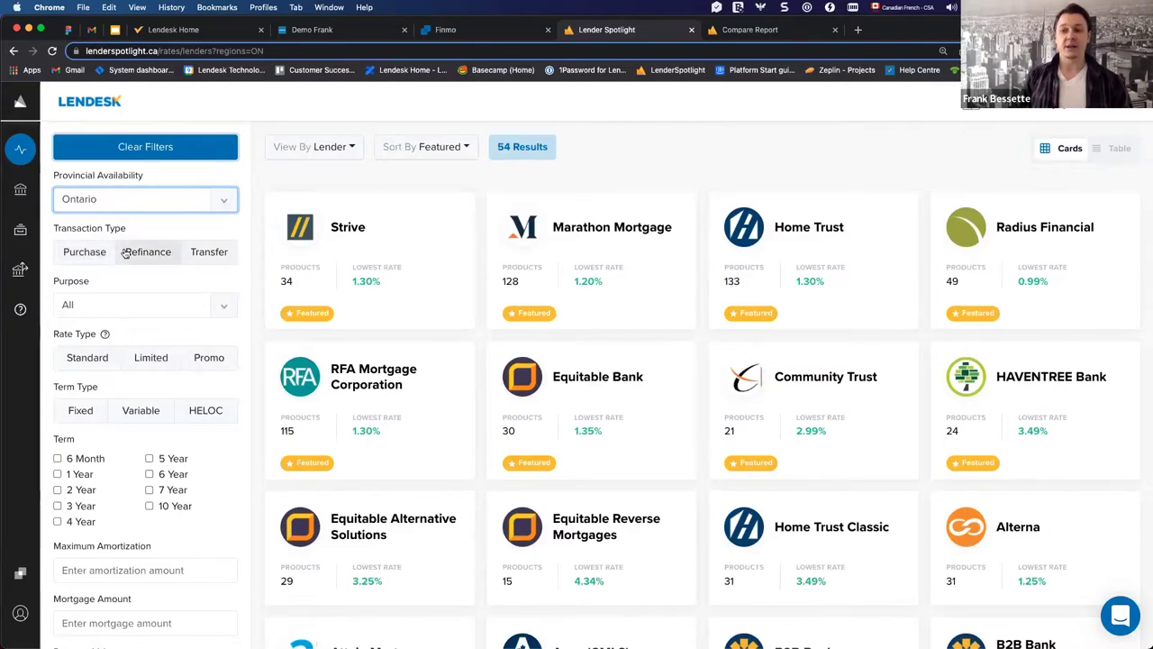
click(75, 253)
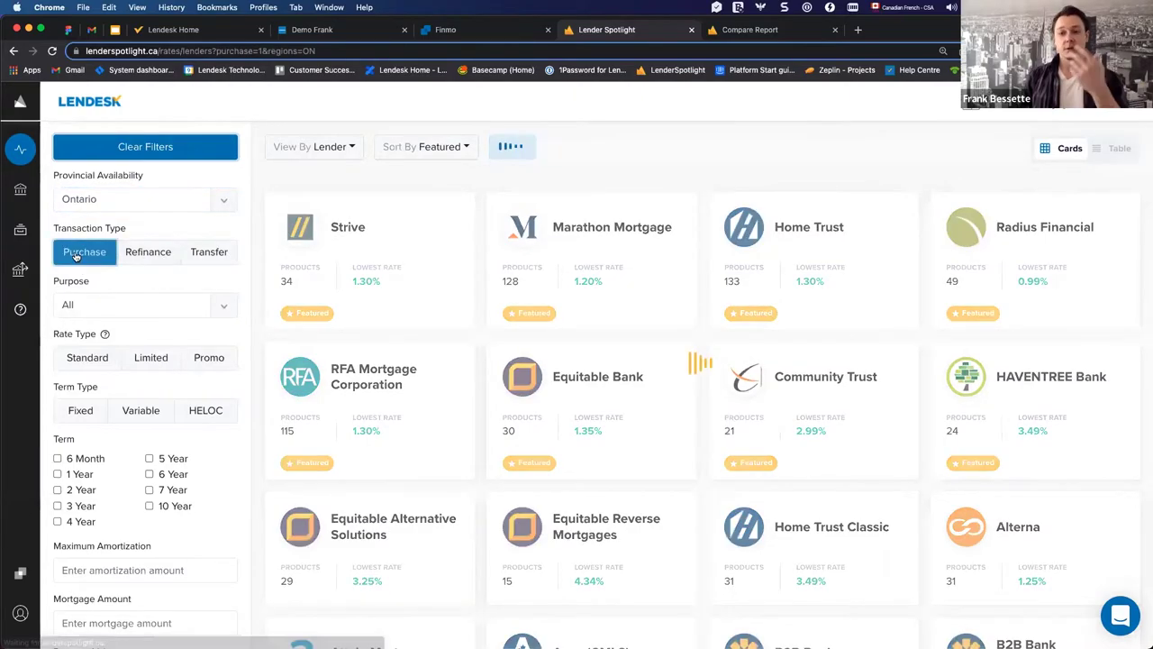
scroll(217, 288, down, 2)
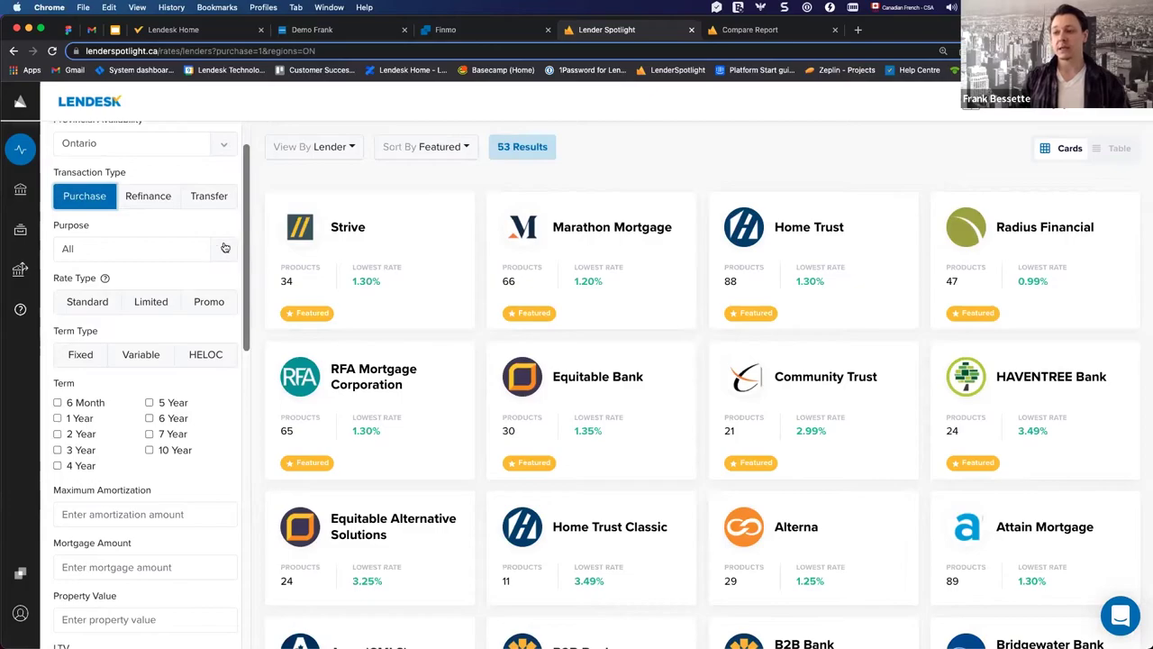
click(223, 250)
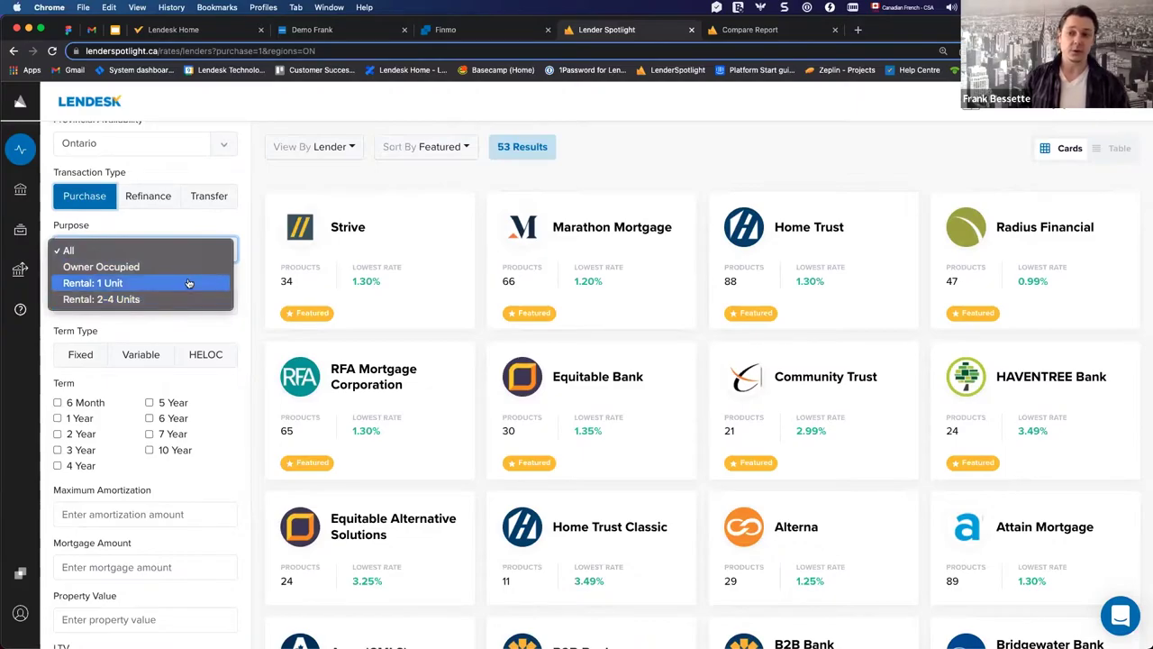
click(150, 267)
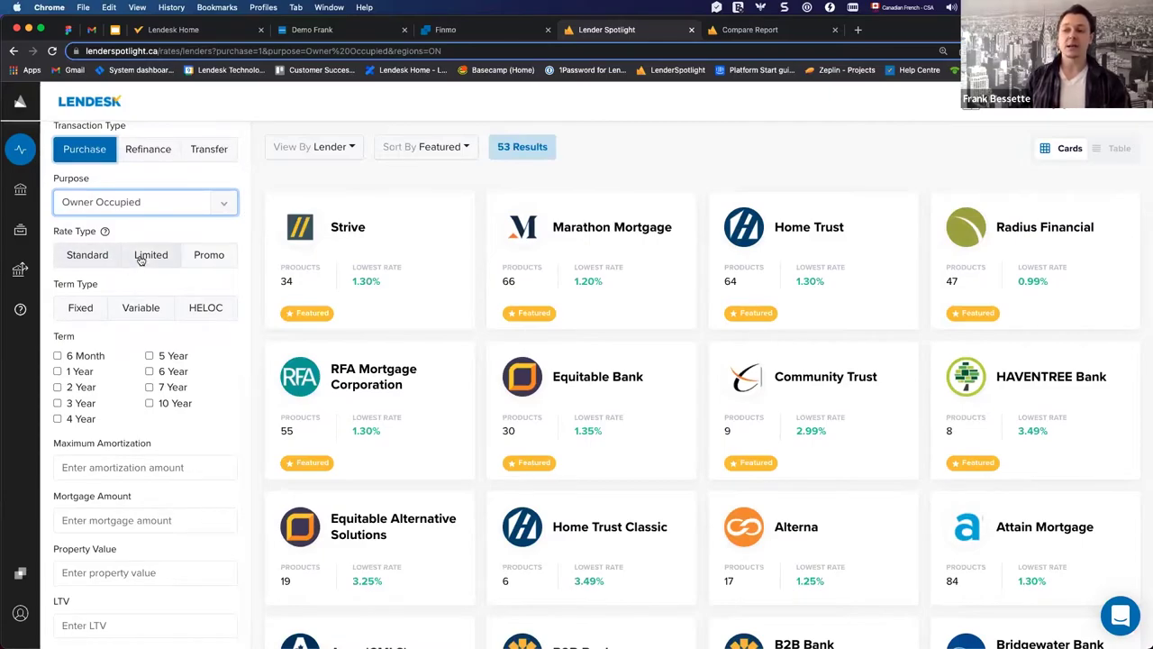
Filter the lenders to the Standard rate type, Fixed term type and a 5 Year term.
click(90, 257)
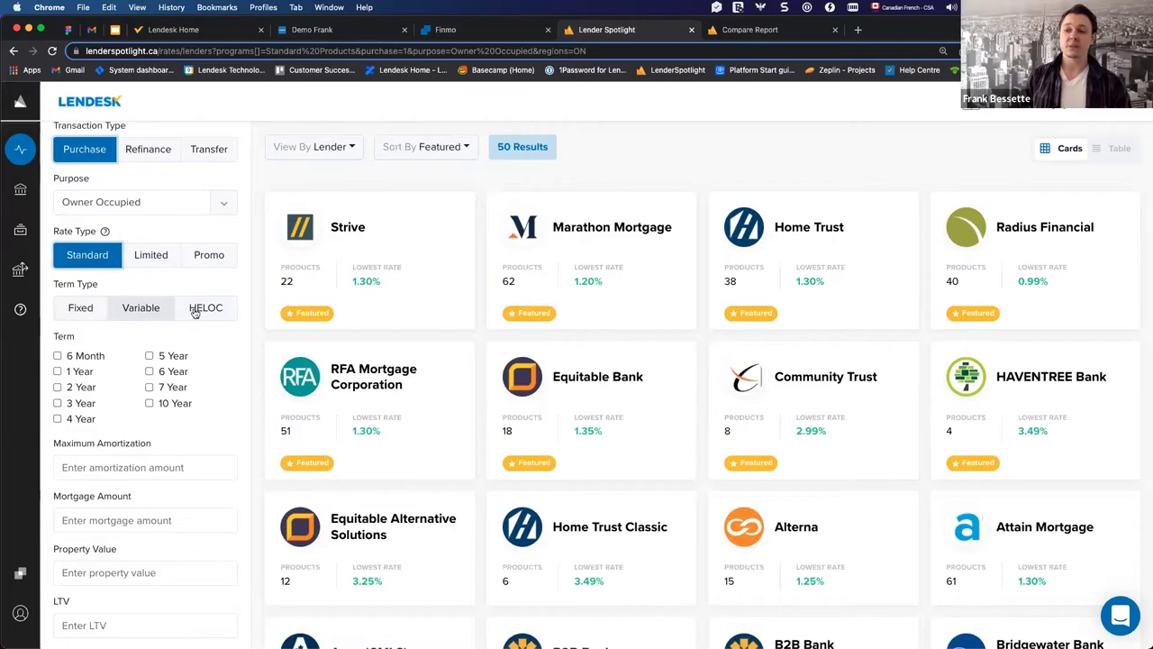
click(78, 307)
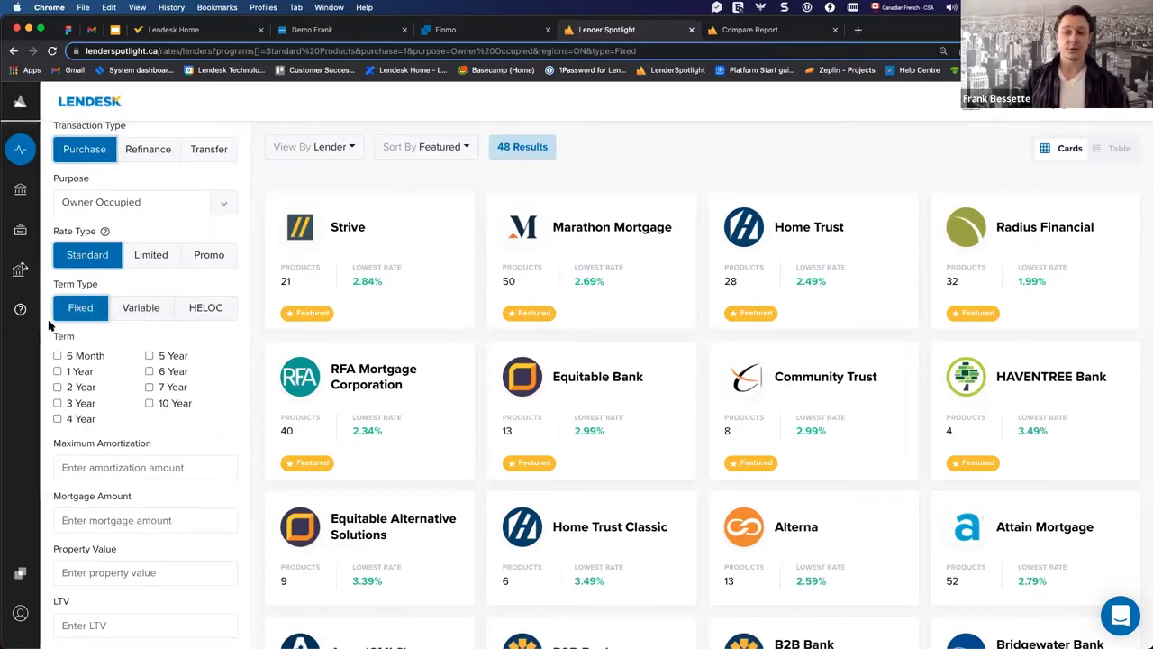
click(149, 356)
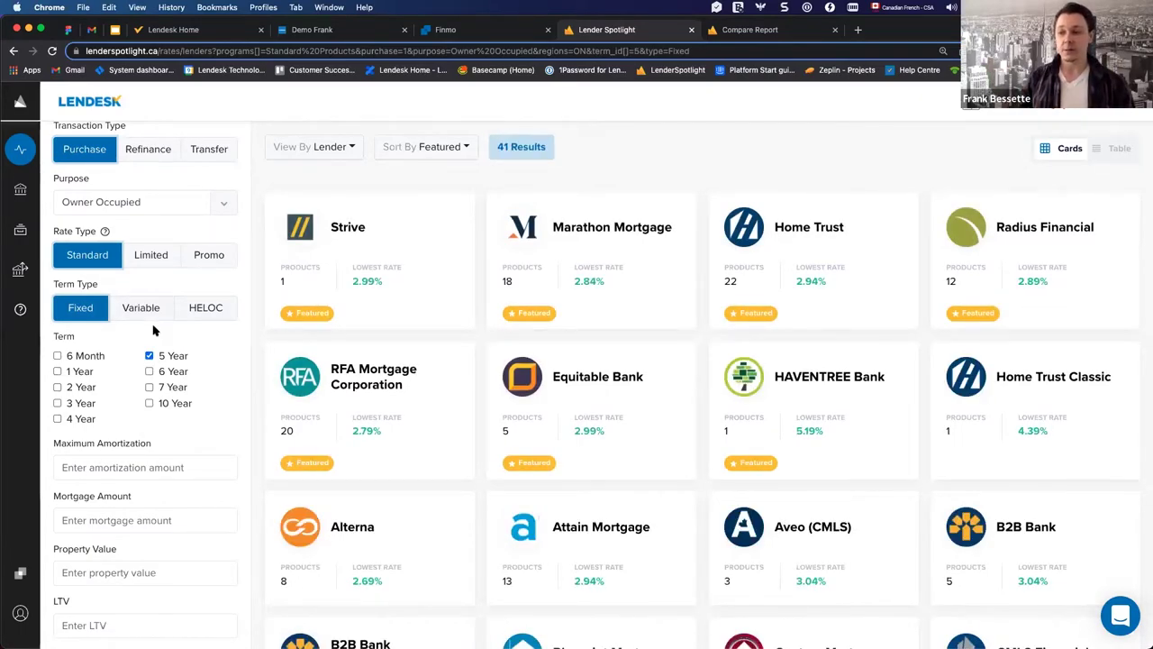
scroll(279, 391, down, 2)
scroll(280, 391, down, 2)
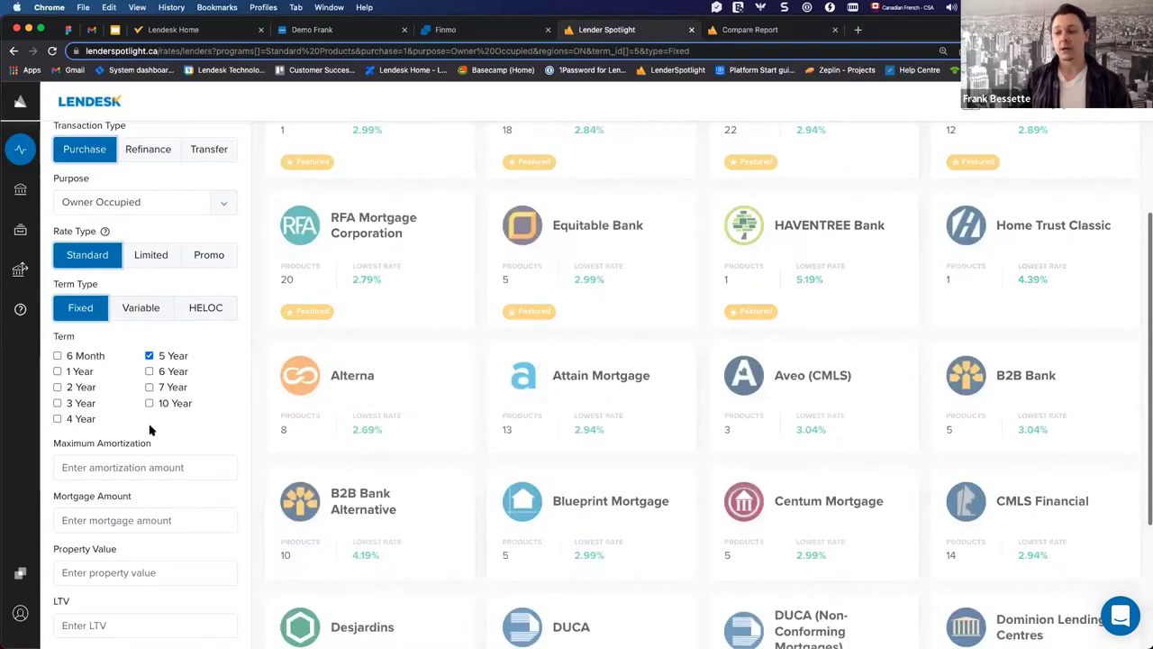
Set the maximum amortization to 25, the mortgage amount to $650,000 and the property value to $950,000.
scroll(151, 427, down, 3)
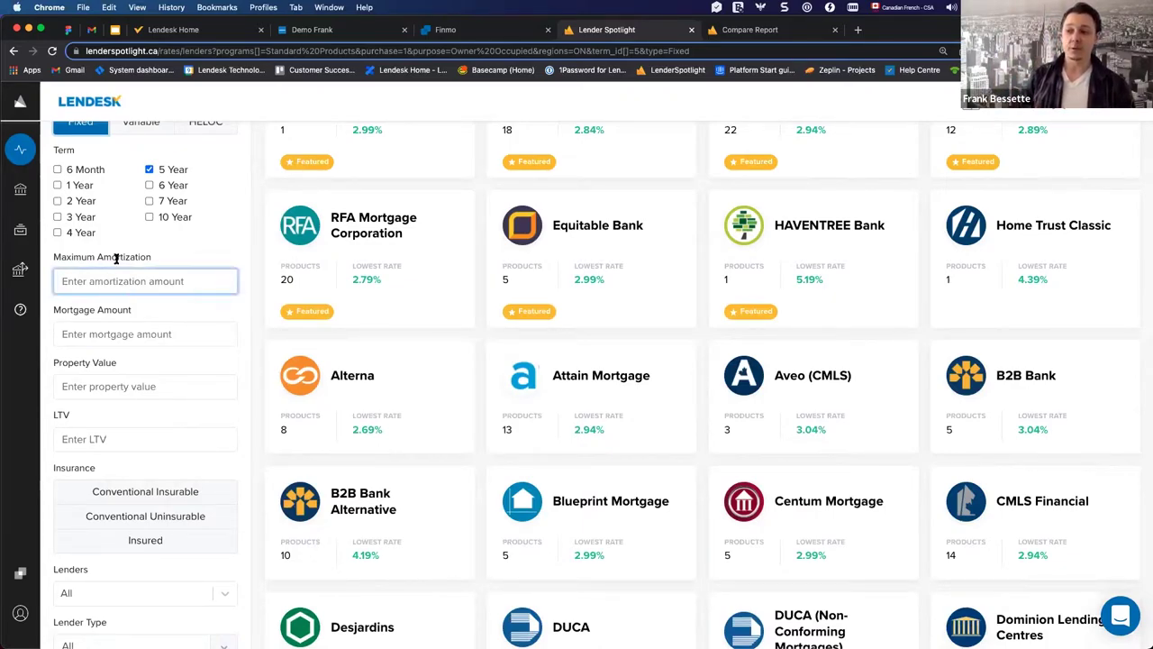
text(25)
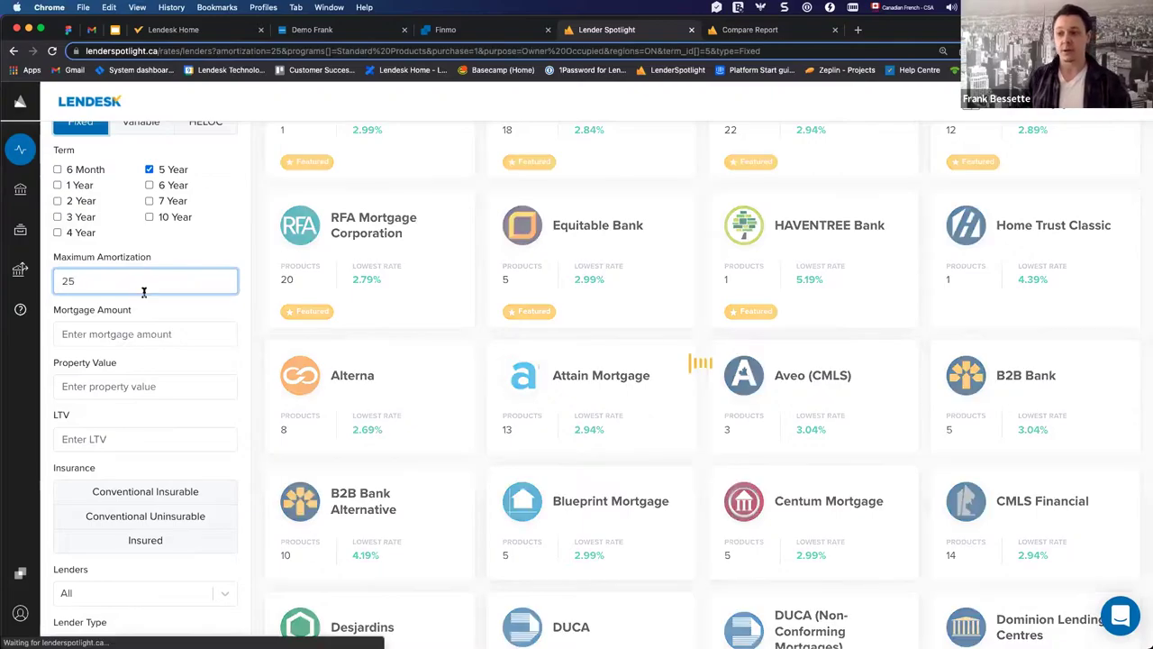
click(127, 334)
key(Down)
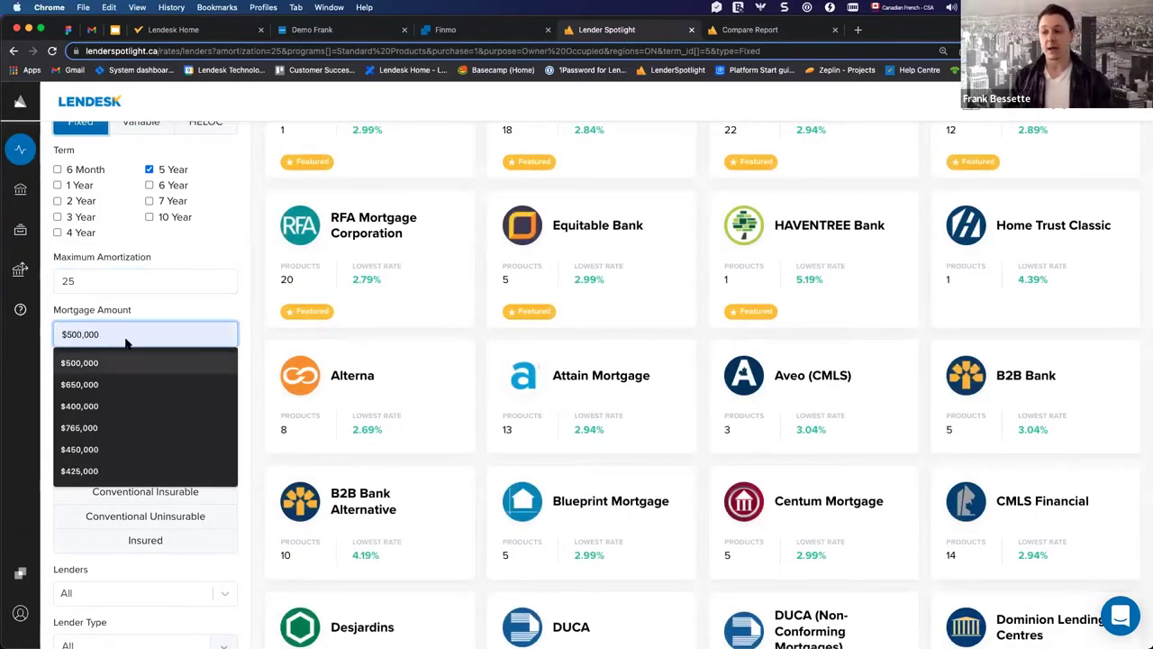
click(92, 384)
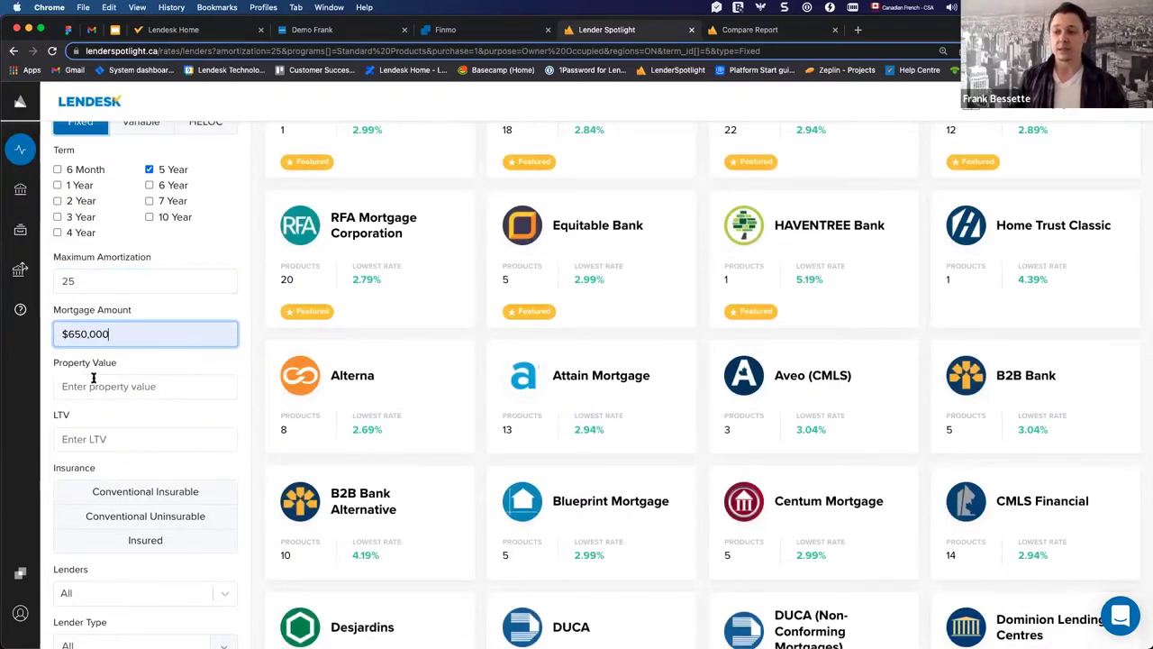
click(96, 385)
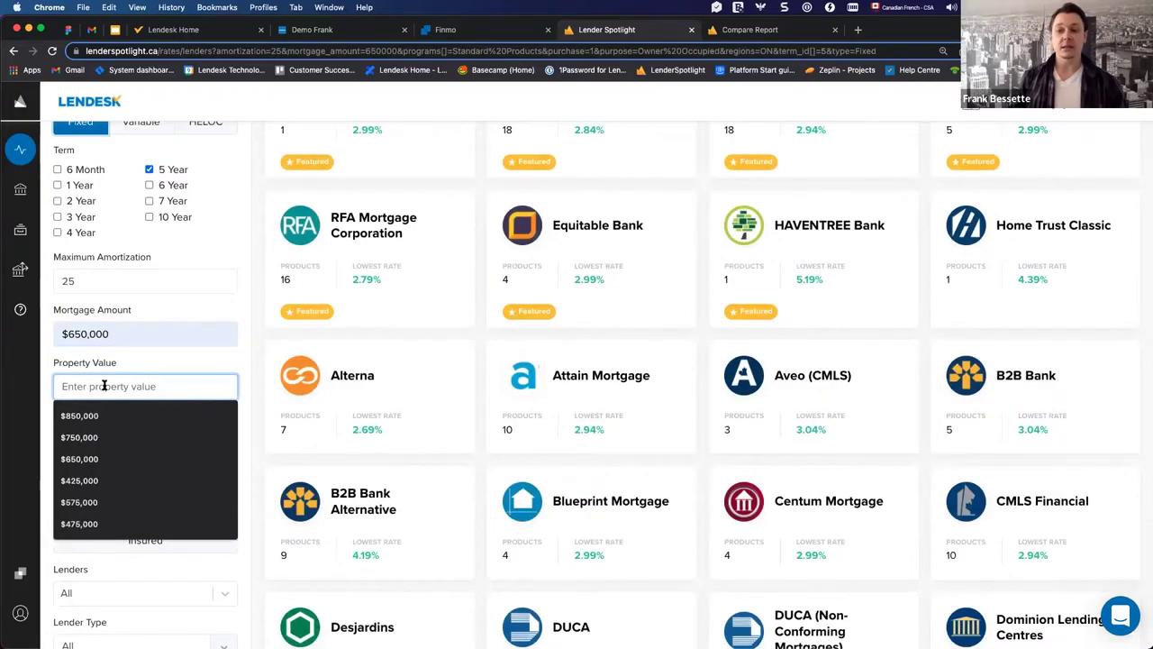
text(9500000)
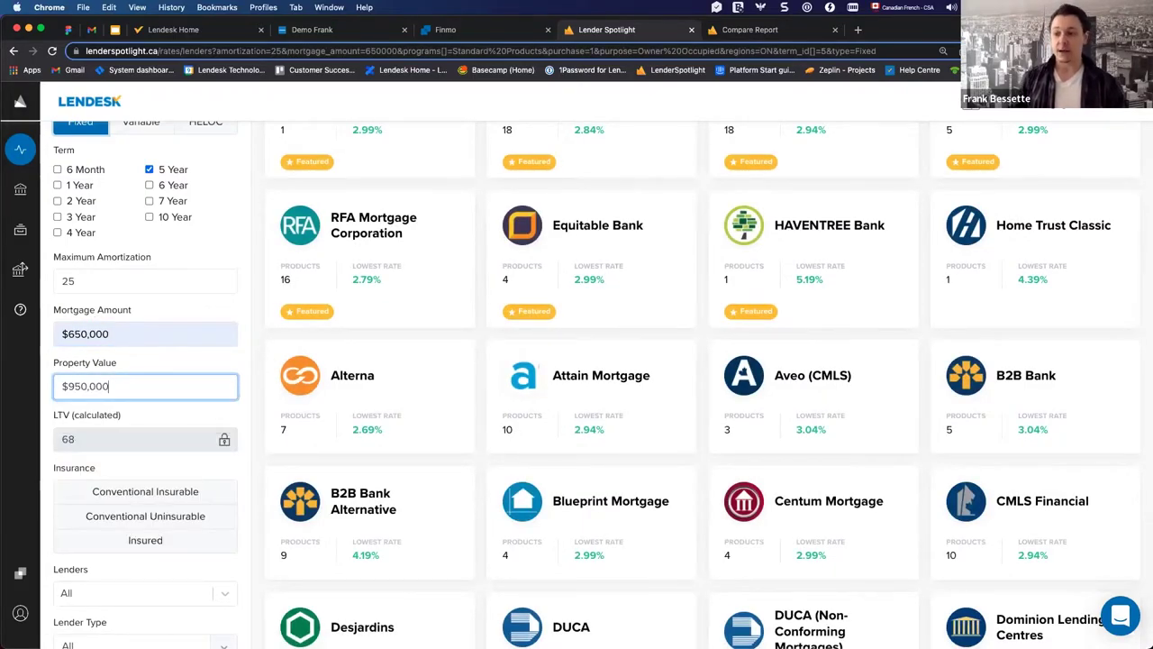
click(150, 441)
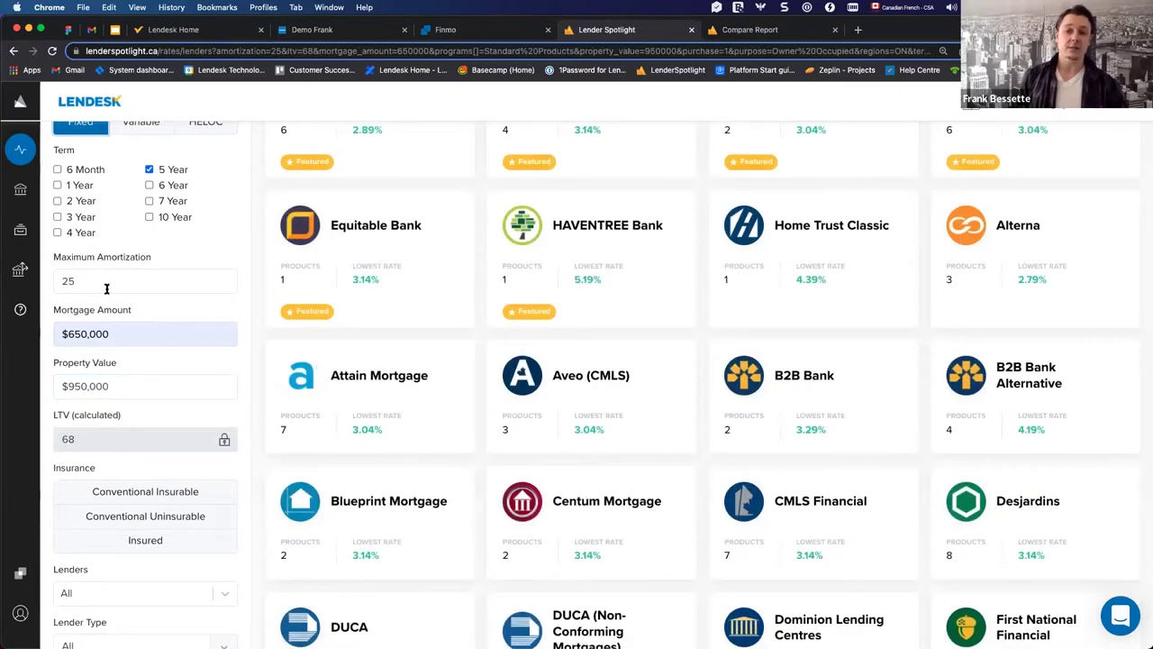
Filter the insurance to Conventional Insurable and look over the individual lenders available in the Lenders filter.
scroll(180, 412, down, 4)
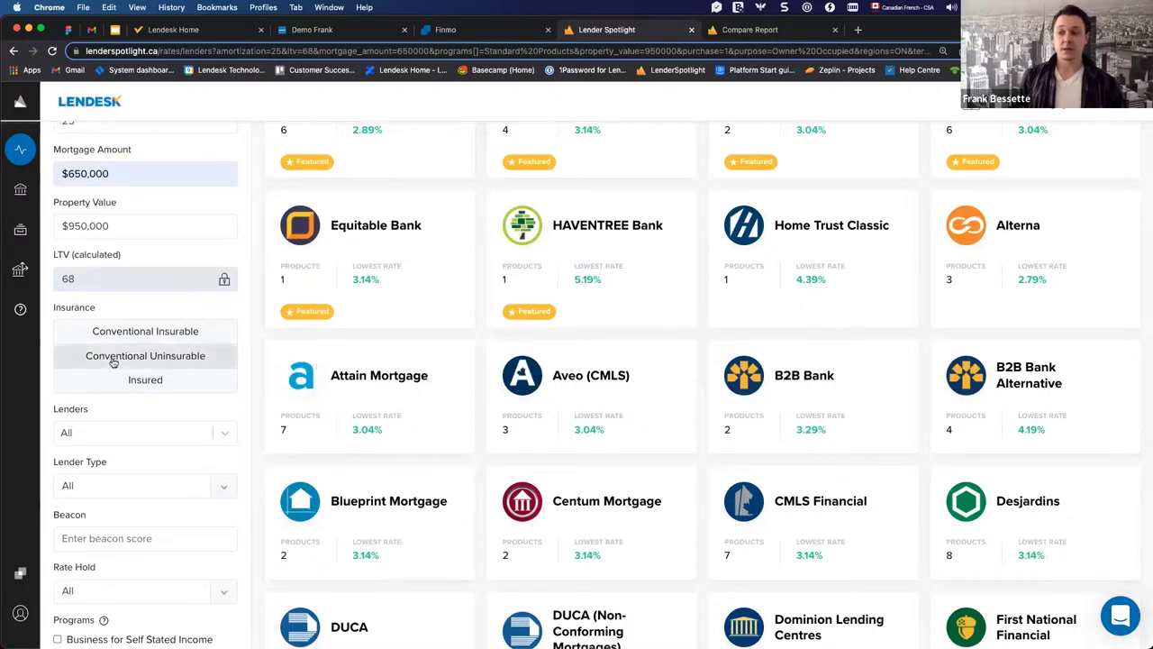
click(167, 331)
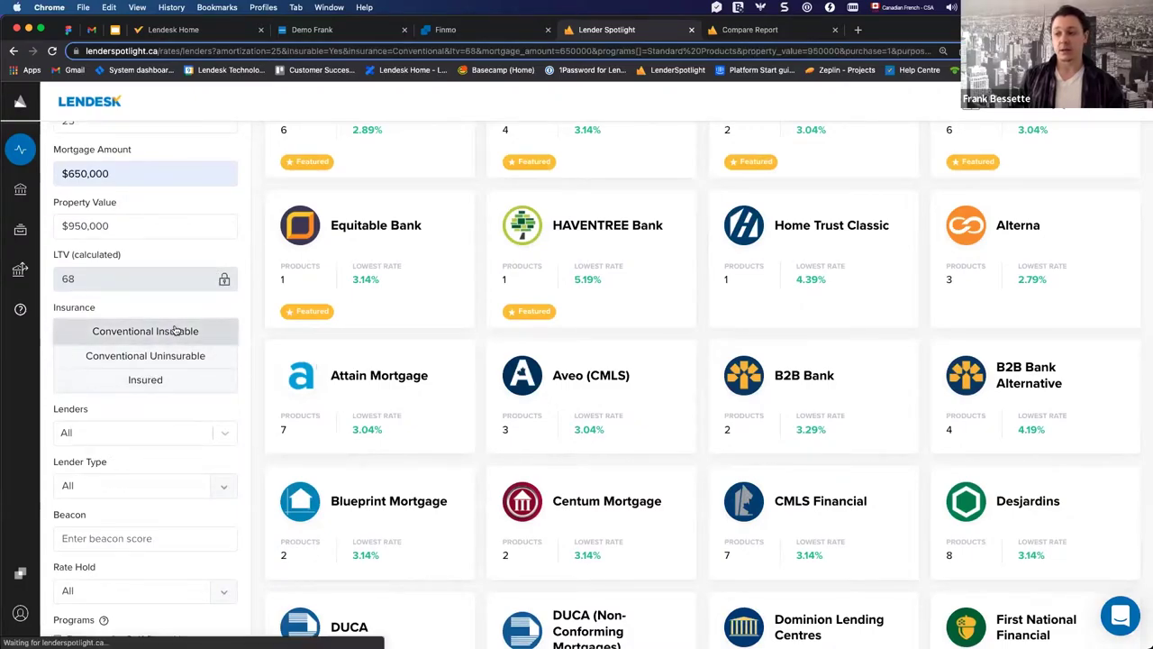
scroll(185, 312, down, 3)
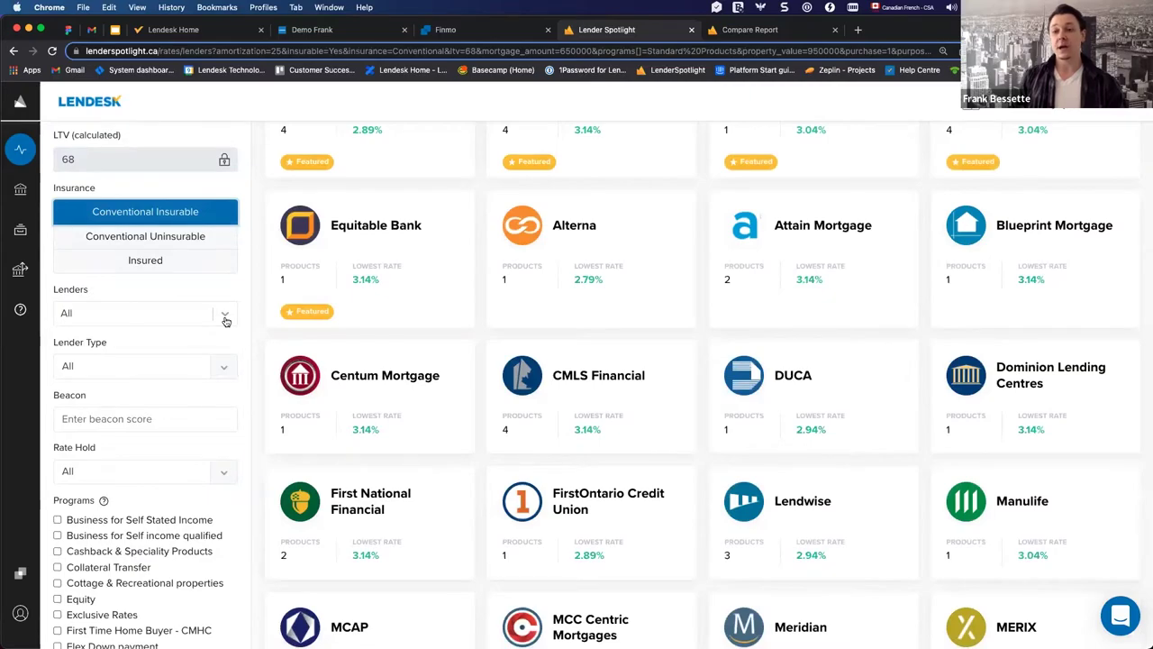
click(225, 315)
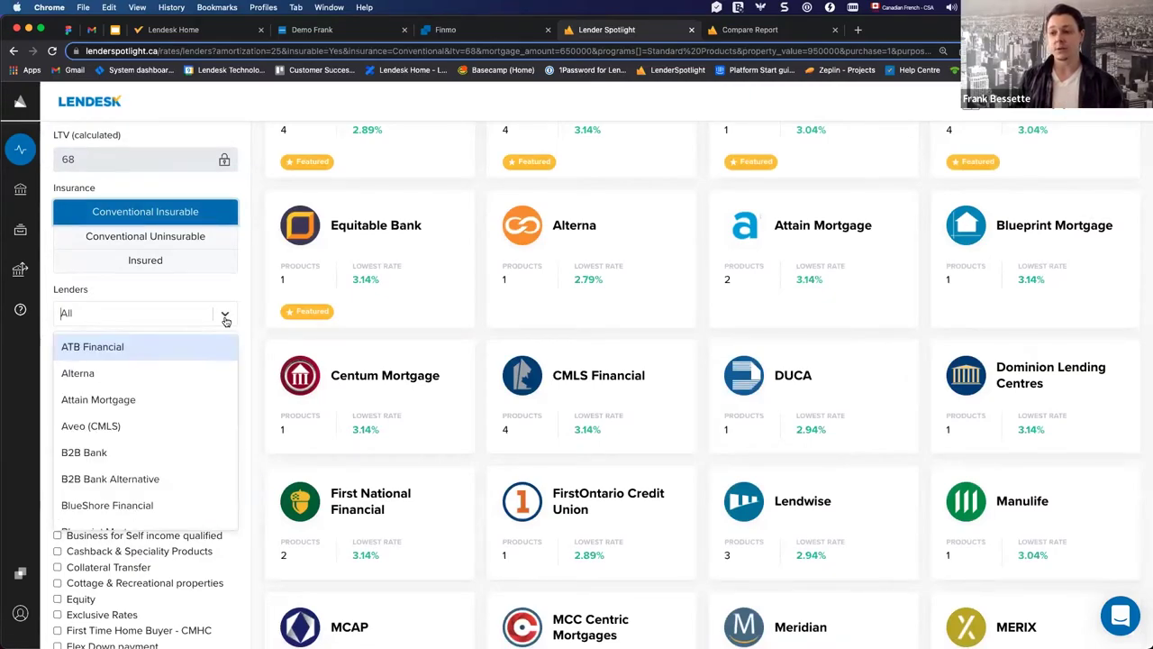
scroll(141, 482, down, 3)
scroll(141, 451, up, 5)
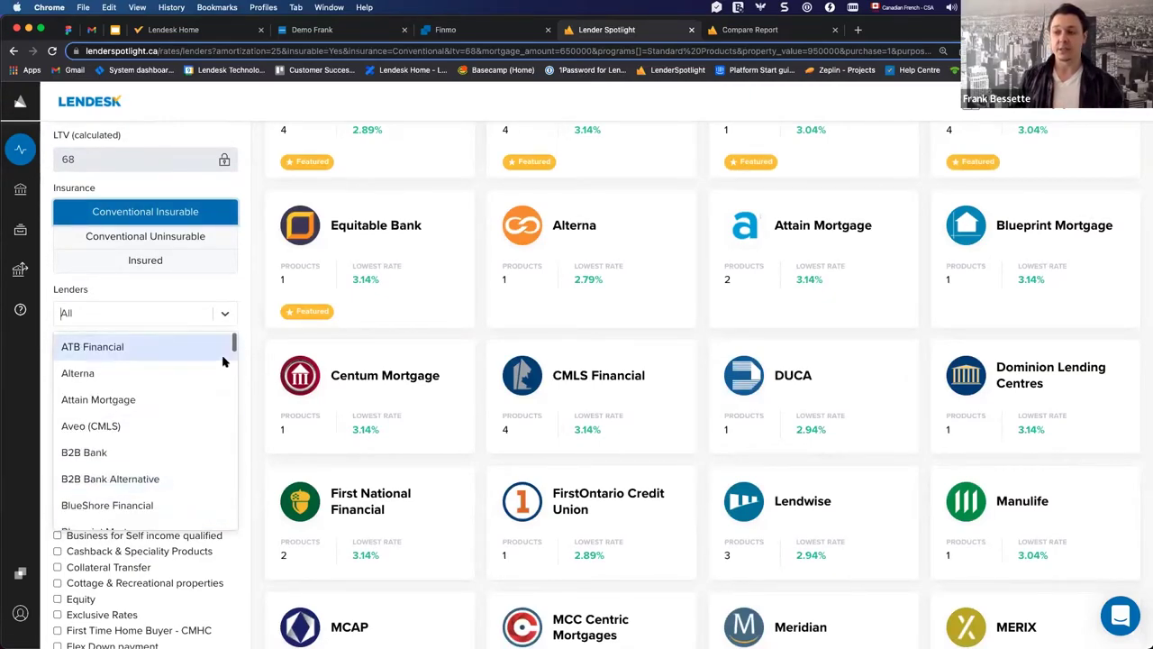
click(240, 282)
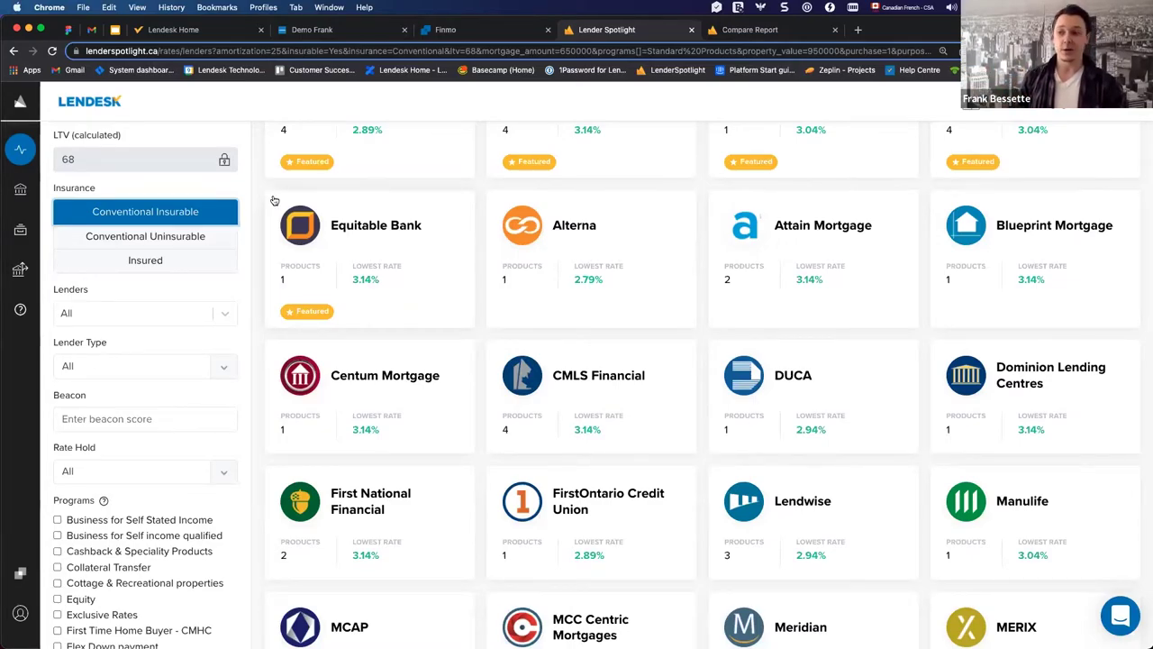
Limit the lender type to Bank, set the beacon score to 720 and look over the rate hold options.
scroll(222, 363, down, 2)
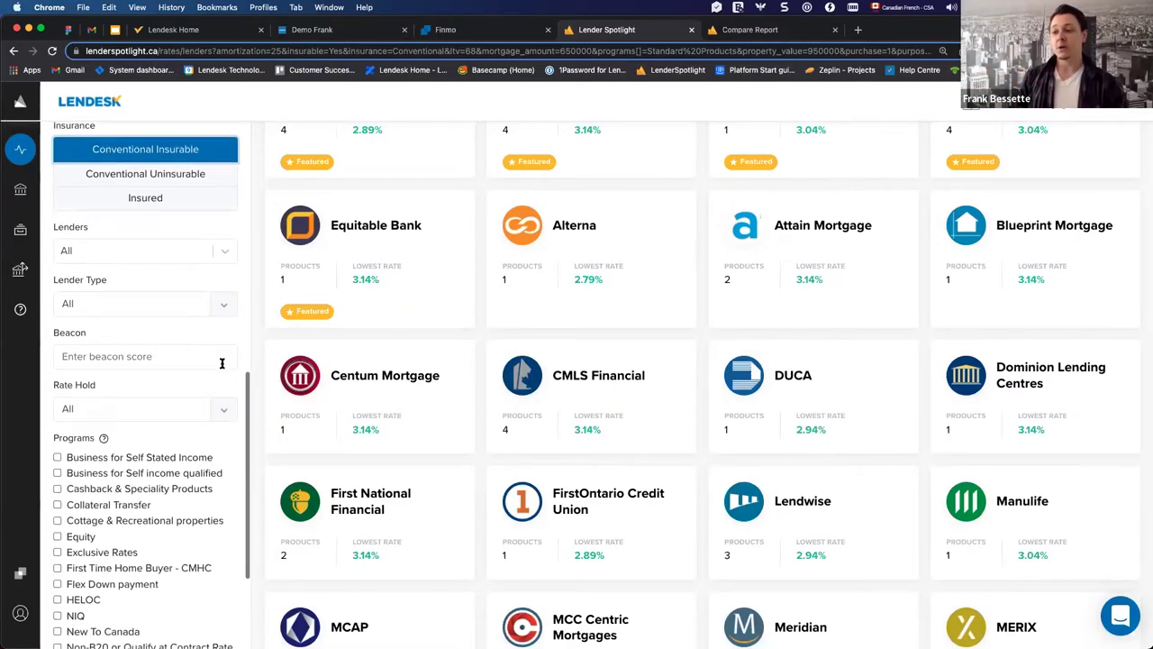
click(225, 305)
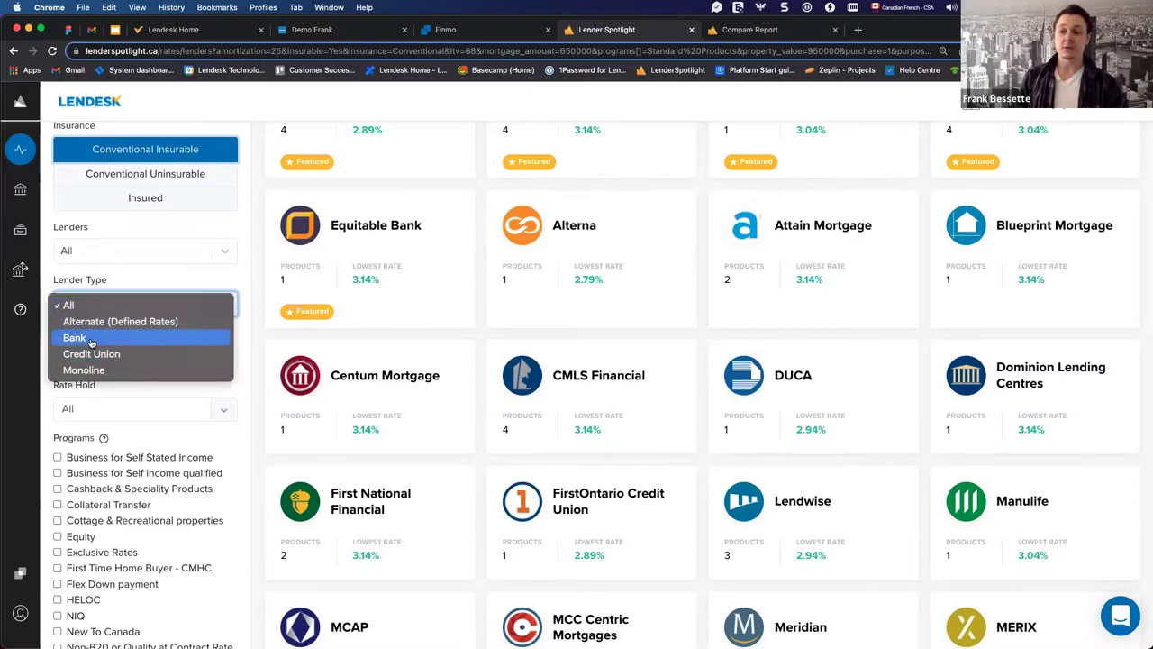
click(91, 339)
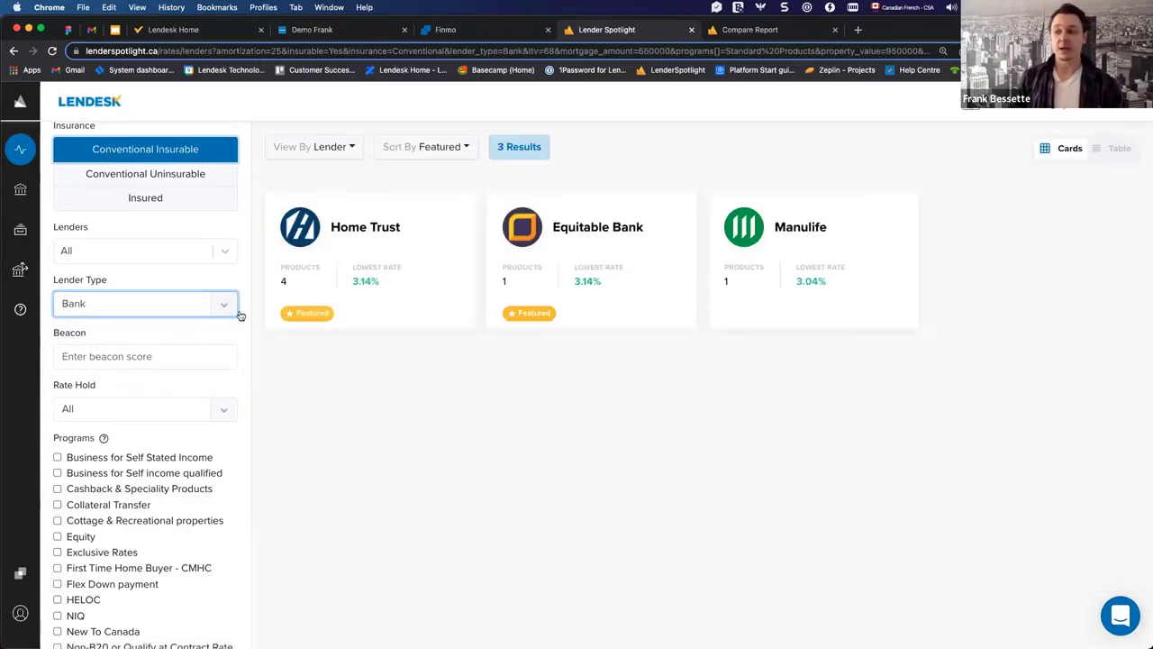
click(153, 360)
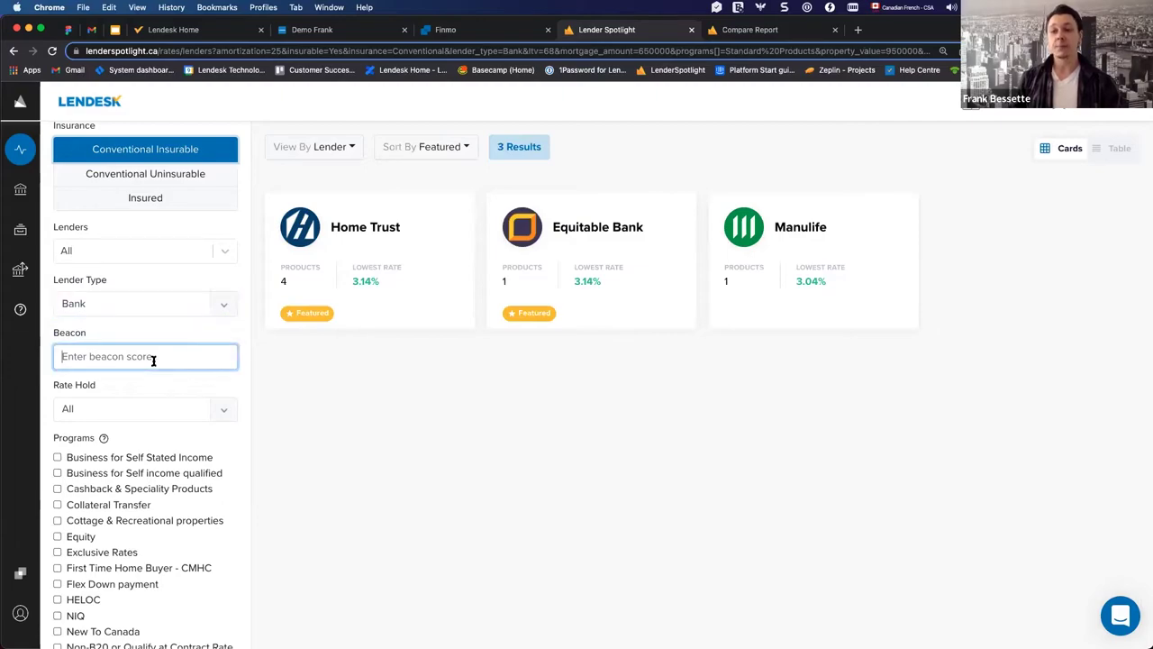
text(720)
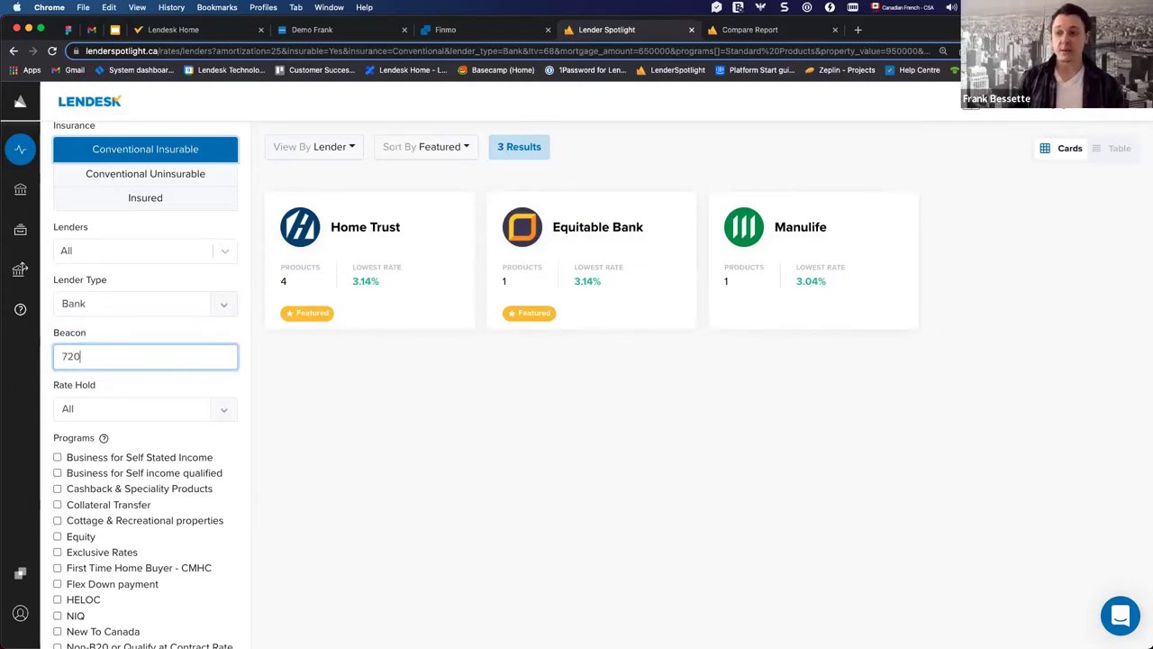
click(245, 327)
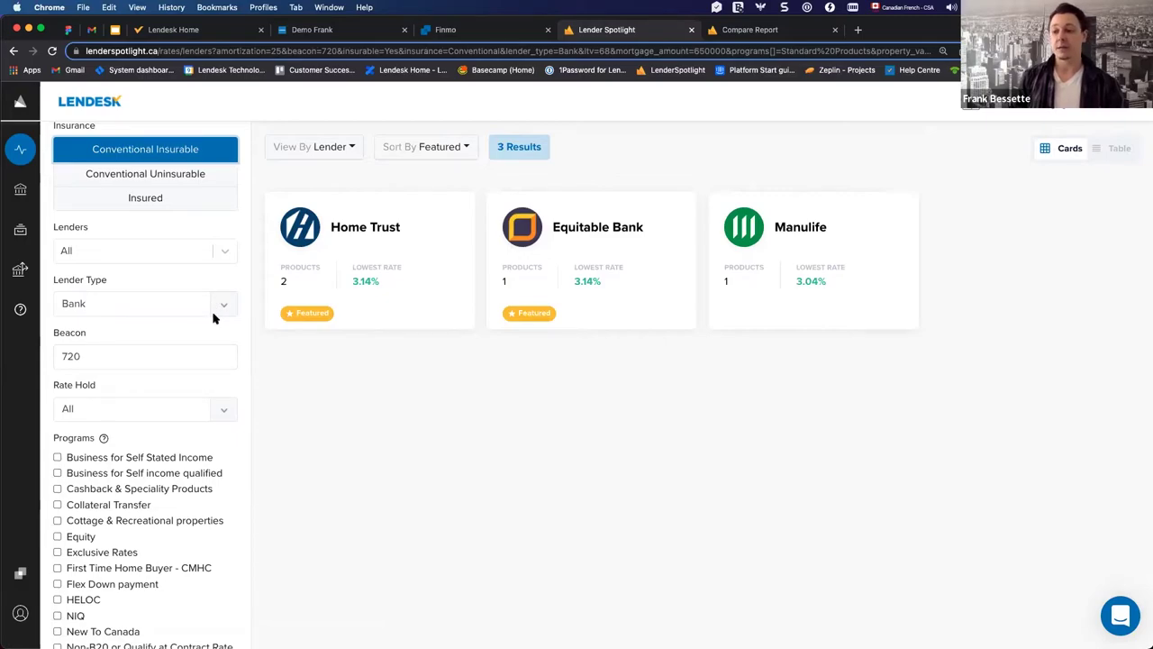
click(226, 411)
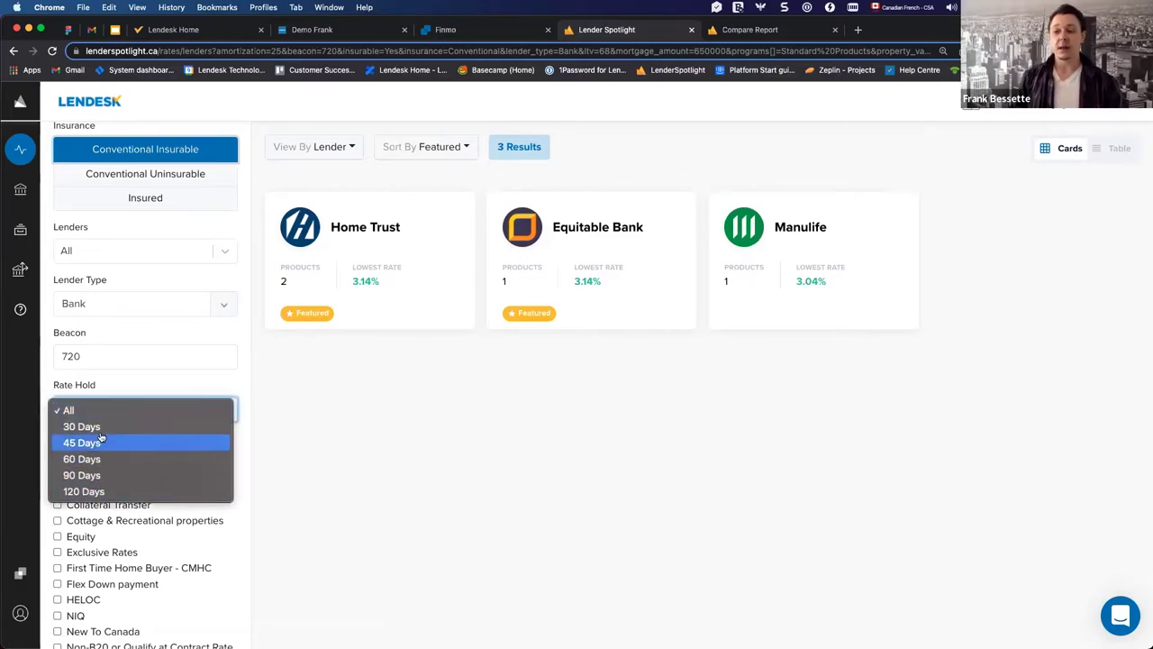
click(248, 382)
Try the First Time Home Buyer - CMHC and Pre-approvals program filters one at a time, removing each again.
scroll(167, 504, down, 5)
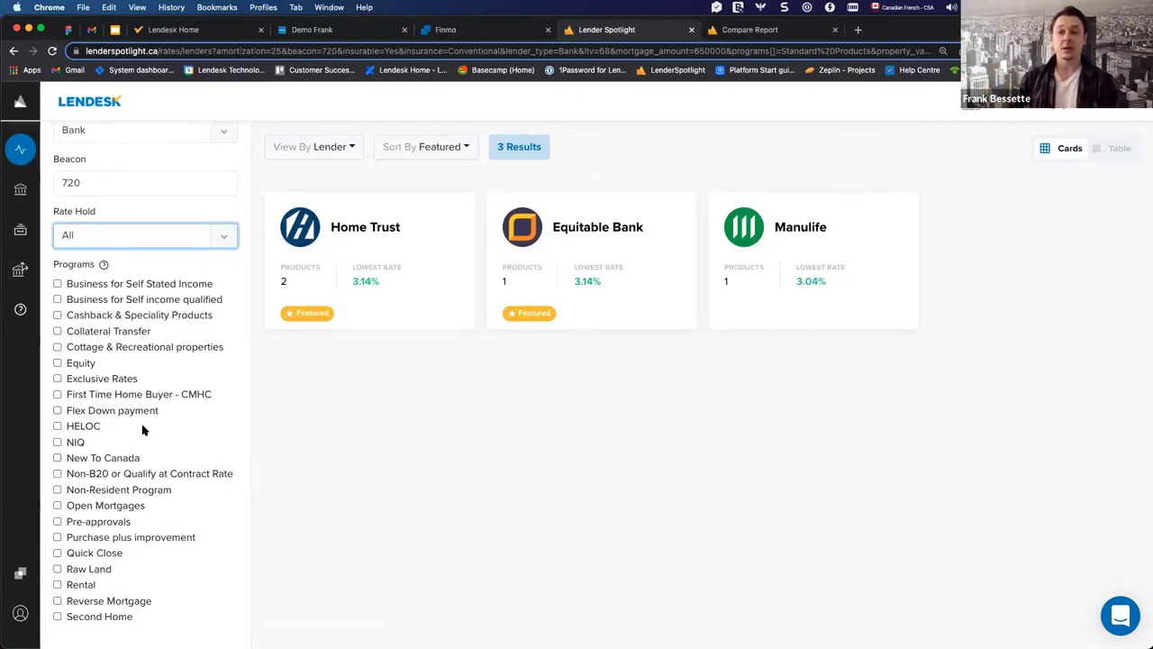
click(57, 394)
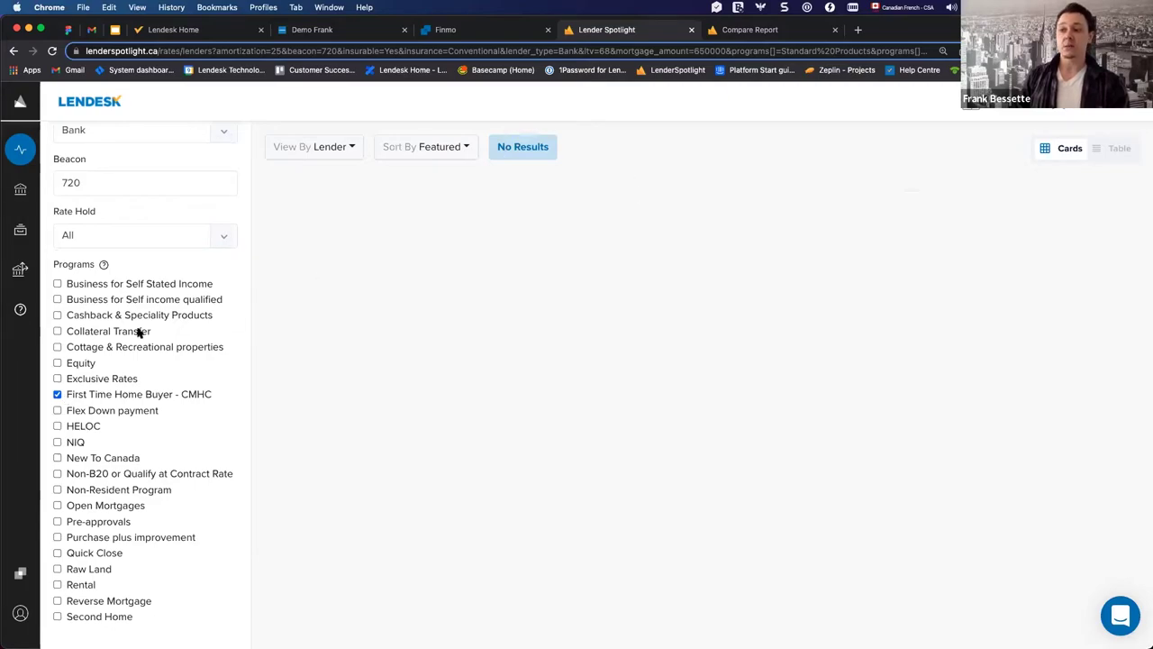
scroll(135, 338, up, 6)
scroll(135, 345, down, 3)
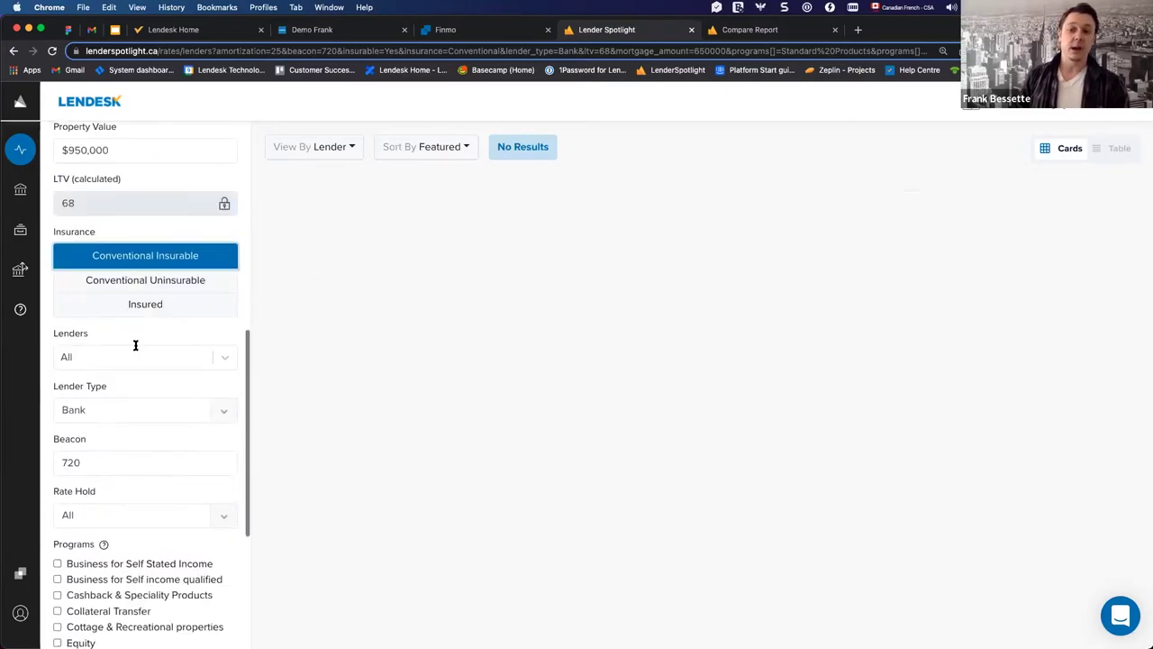
scroll(135, 345, down, 3)
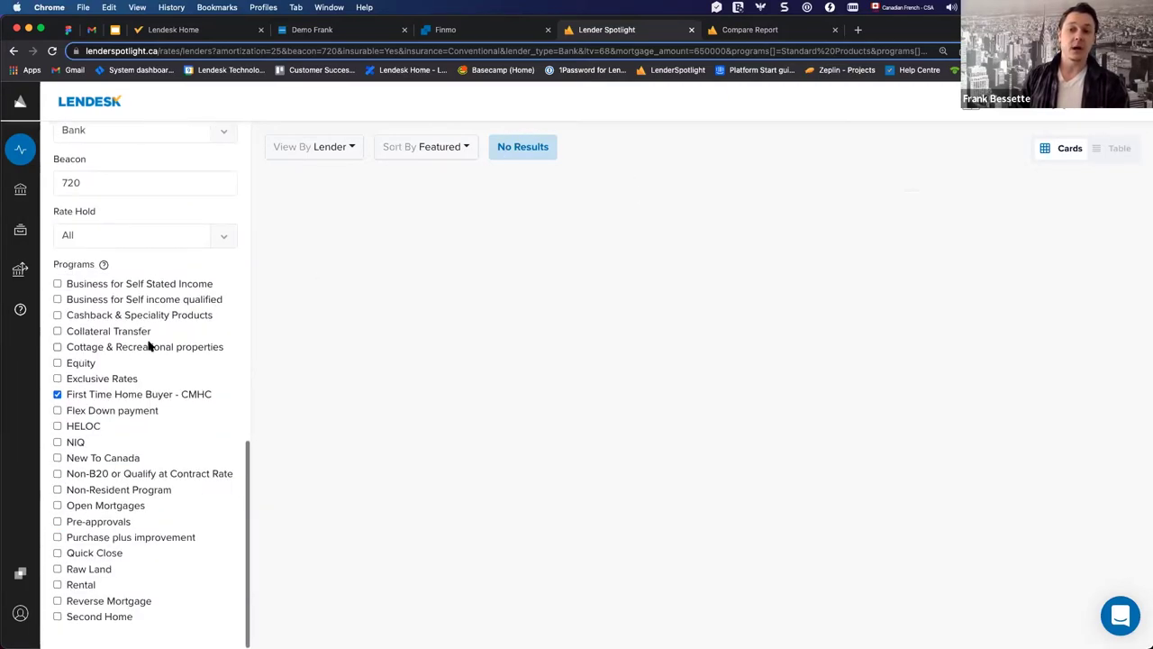
click(57, 395)
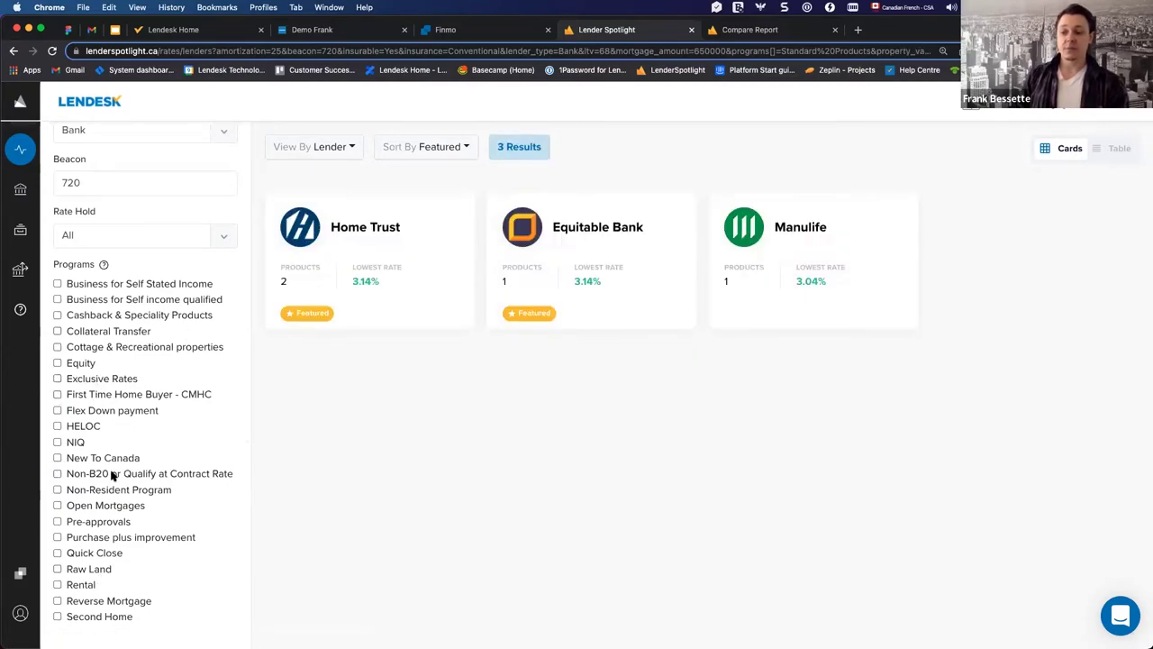
click(56, 521)
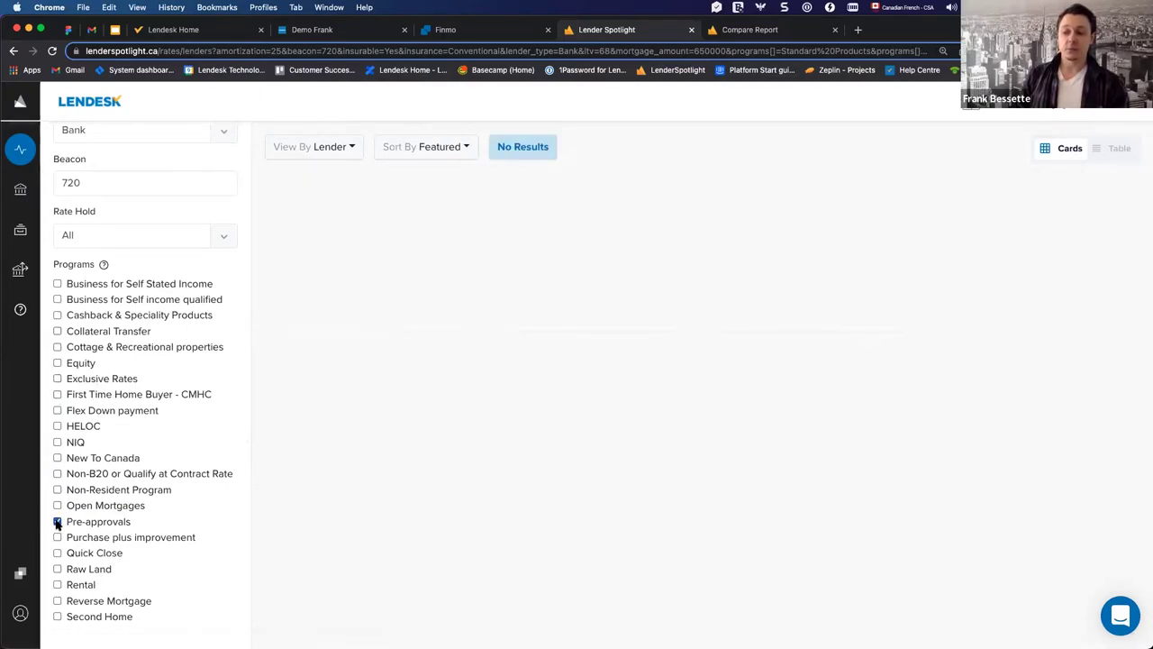
click(56, 521)
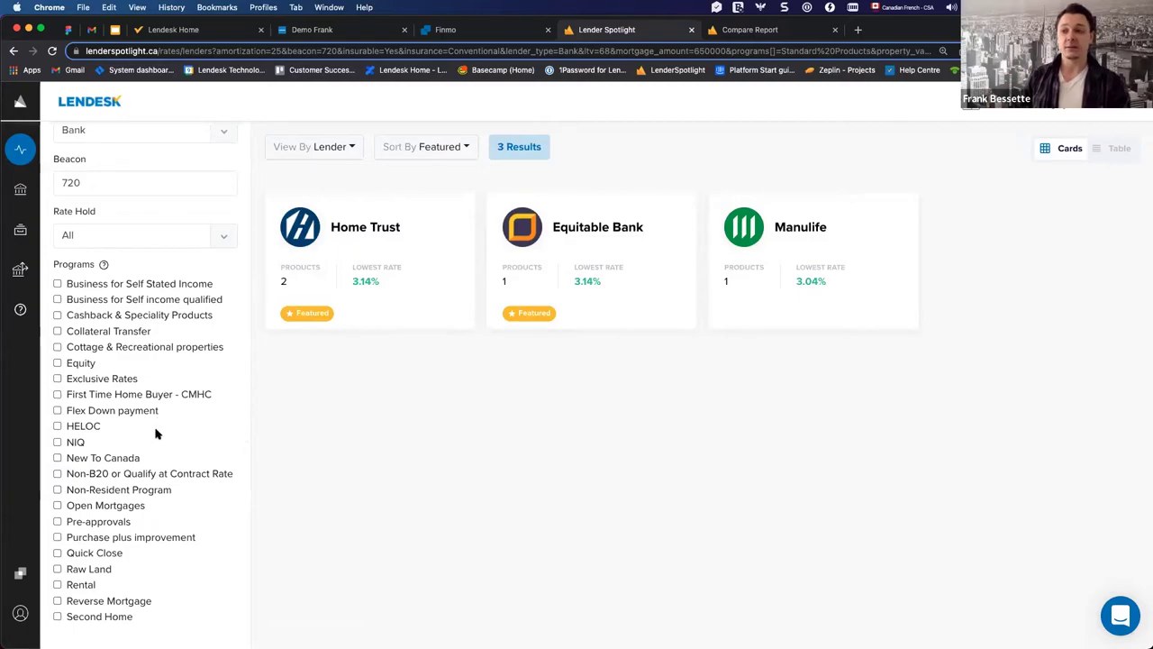
Clear all filters, filter the lenders by the New To Canada program and look through the resulting lender cards.
scroll(171, 401, up, 10)
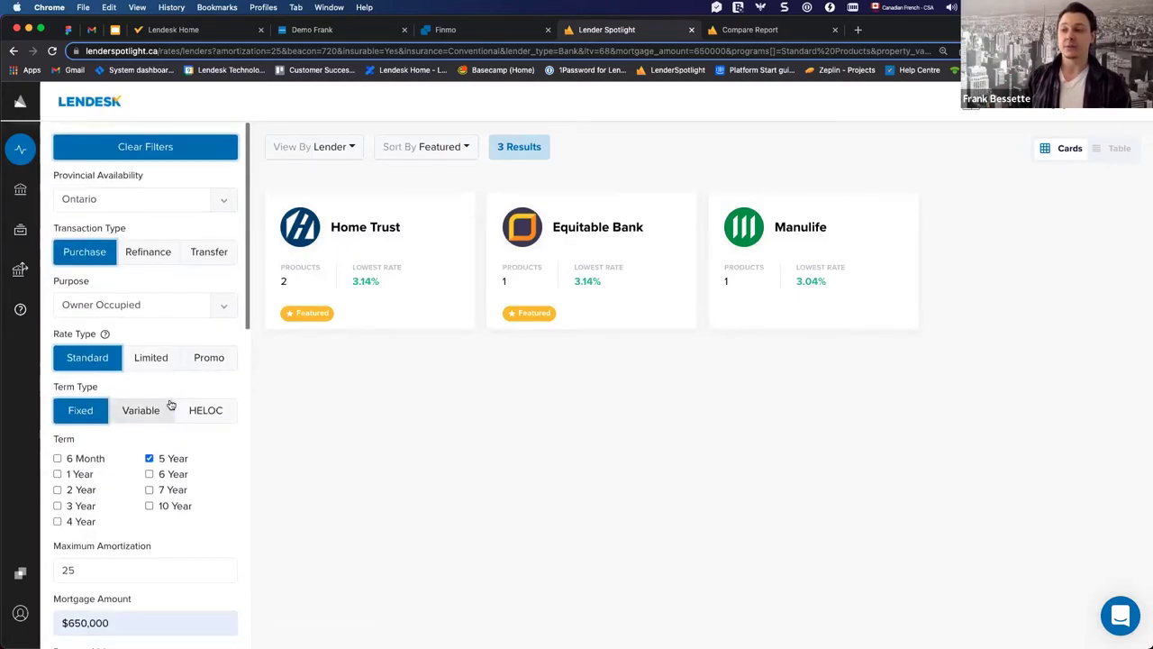
click(141, 147)
scroll(167, 441, down, 8)
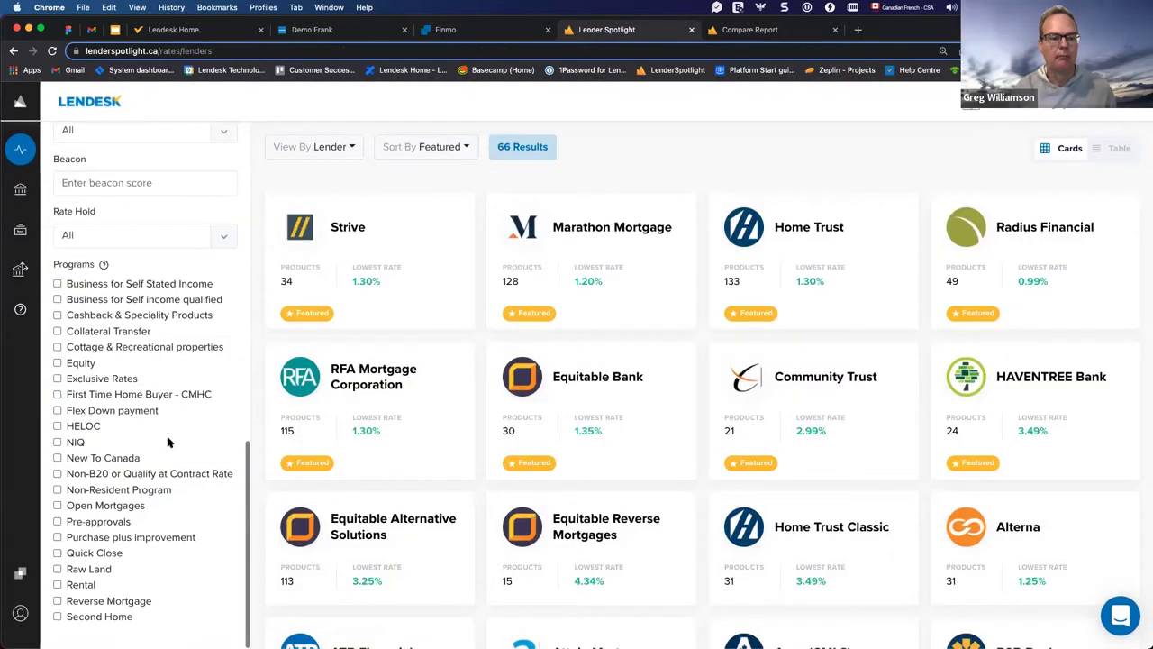
click(59, 459)
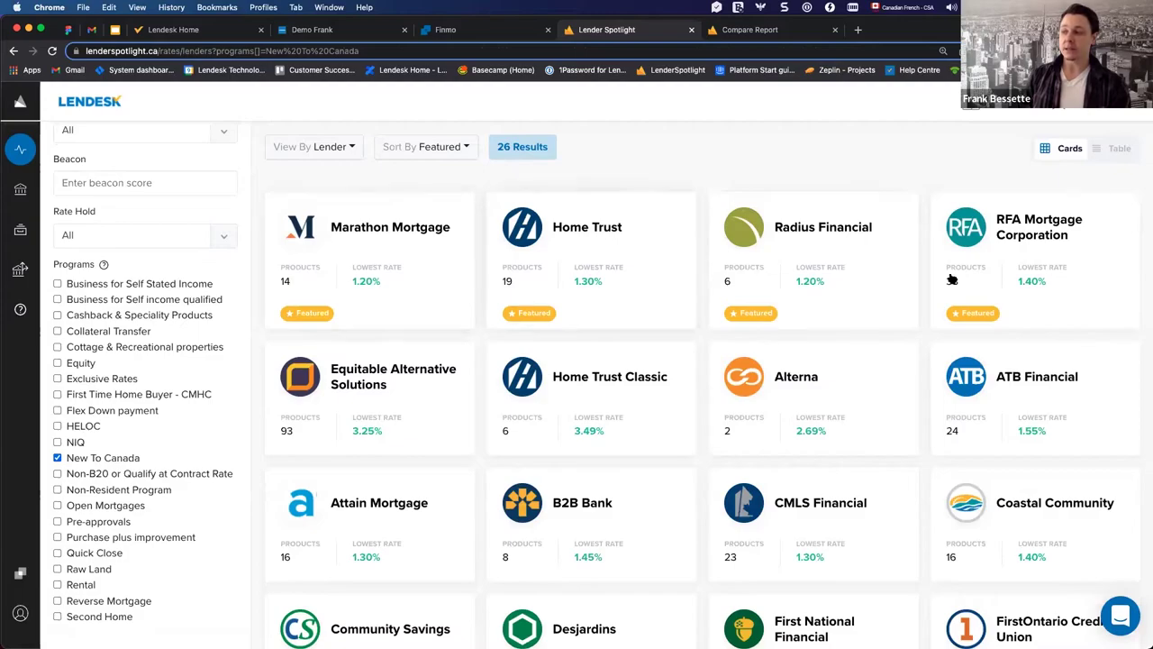
scroll(607, 477, down, 5)
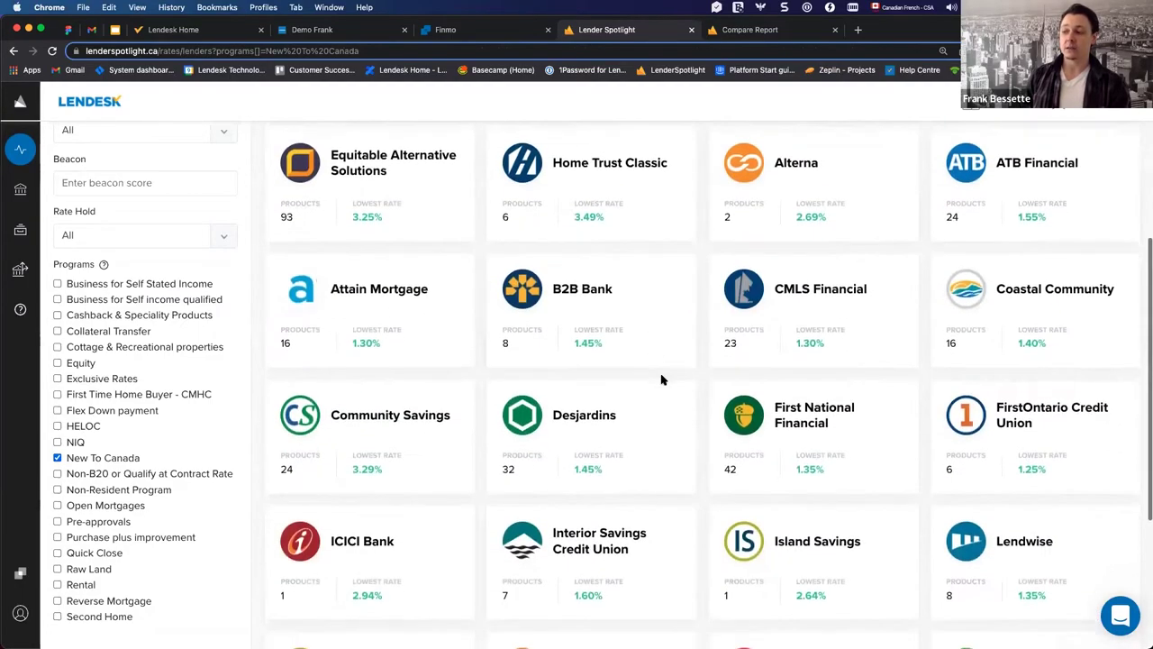
Remove the New To Canada program filter from the lenders and show the products selected for comparison.
scroll(661, 379, down, 6)
scroll(661, 340, up, 10)
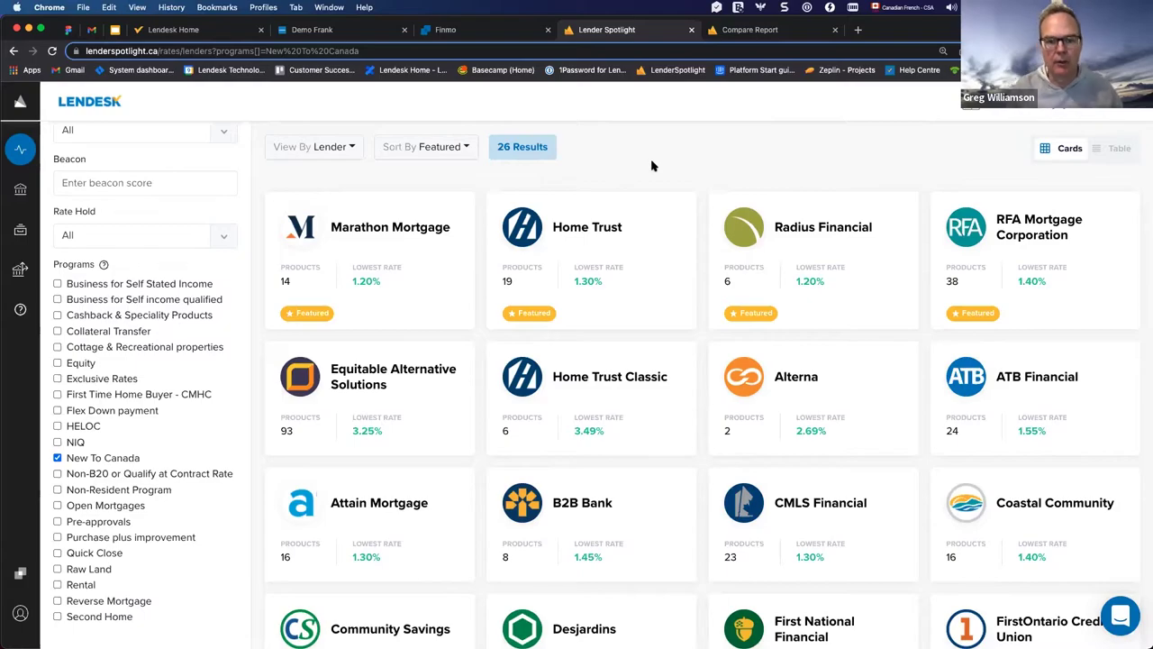
click(56, 458)
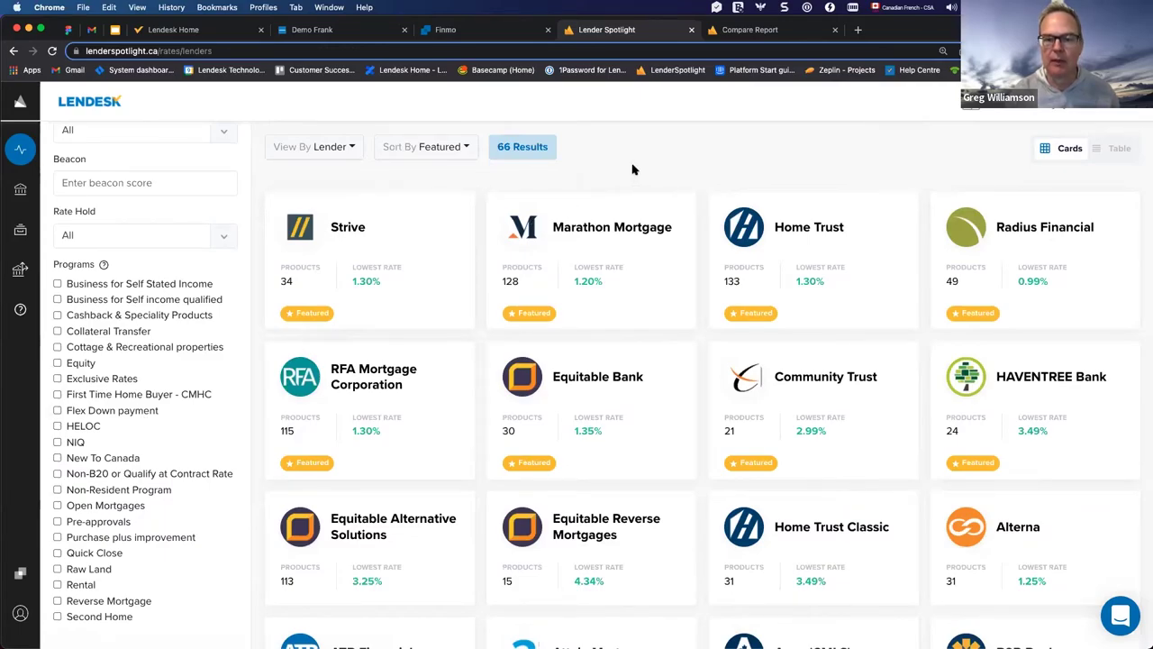
scroll(135, 307, up, 10)
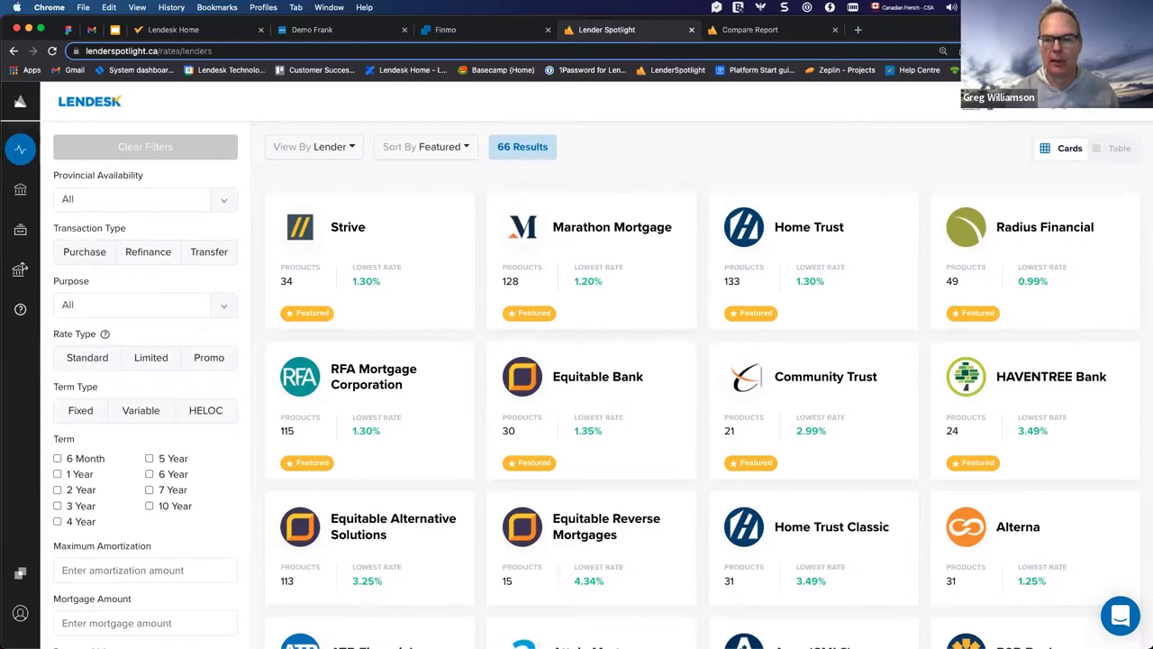
click(1007, 106)
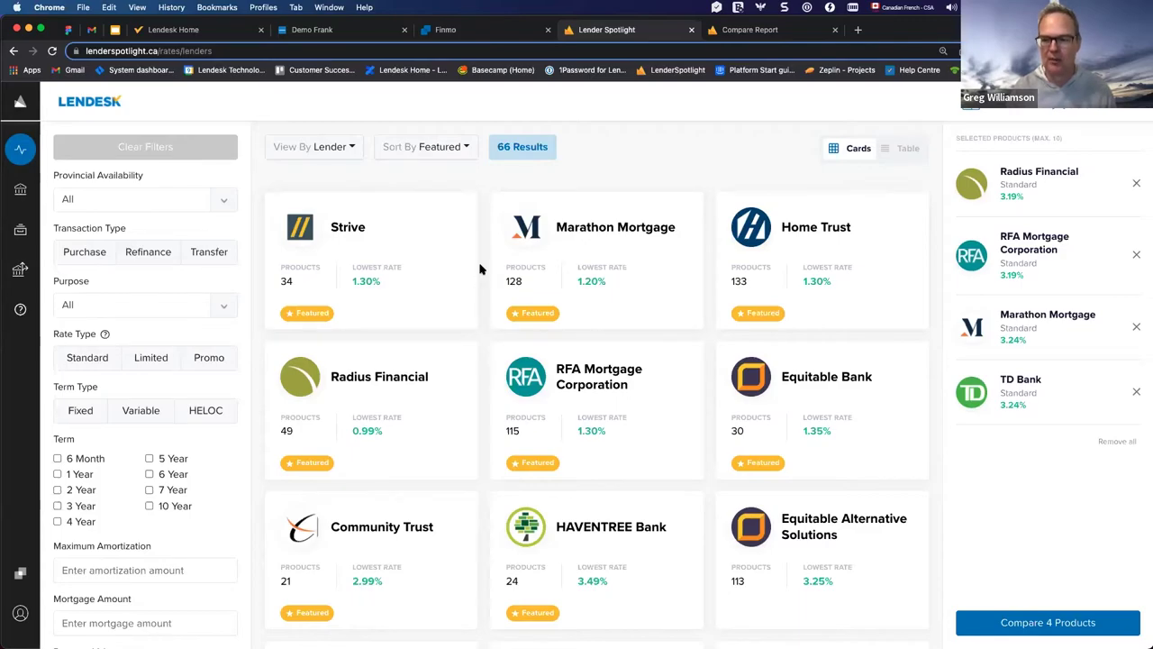
Open the Strive lender and look through its individual mortgage products.
click(460, 310)
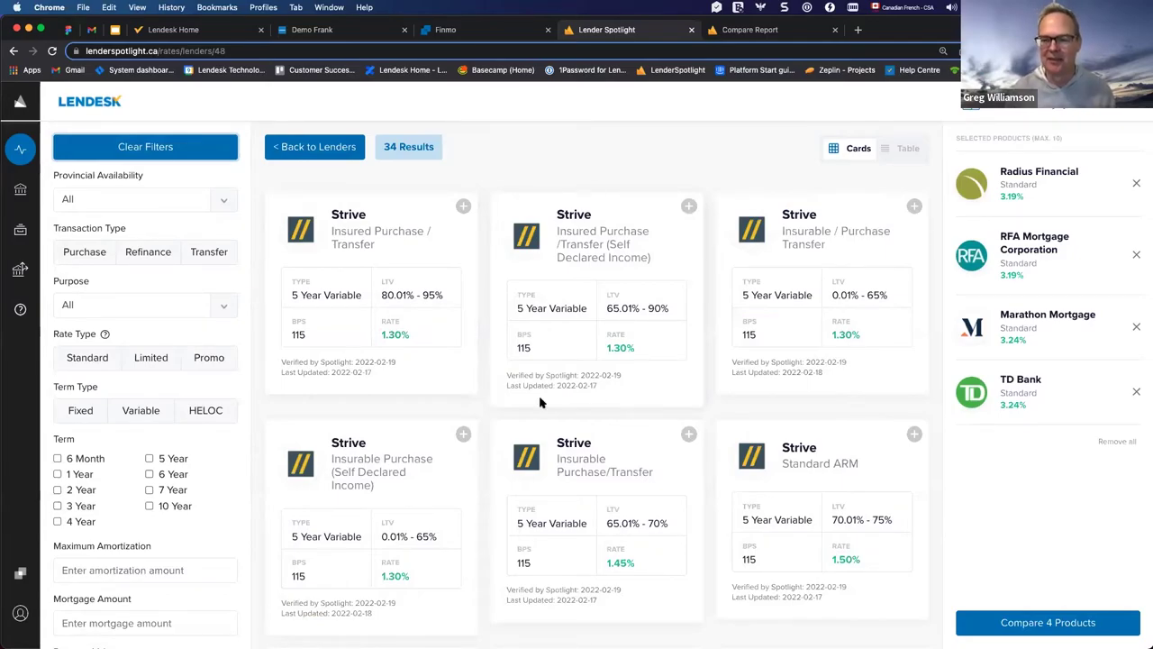
scroll(540, 403, down, 2)
scroll(540, 403, down, 3)
scroll(476, 363, up, 5)
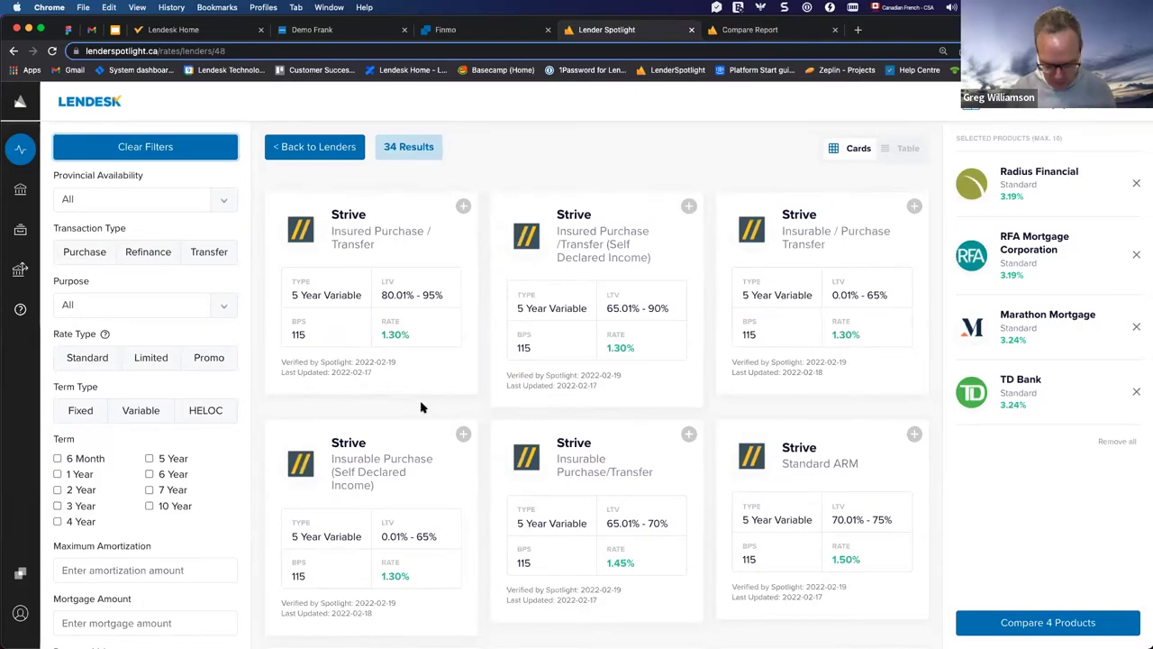
key(super+equal)
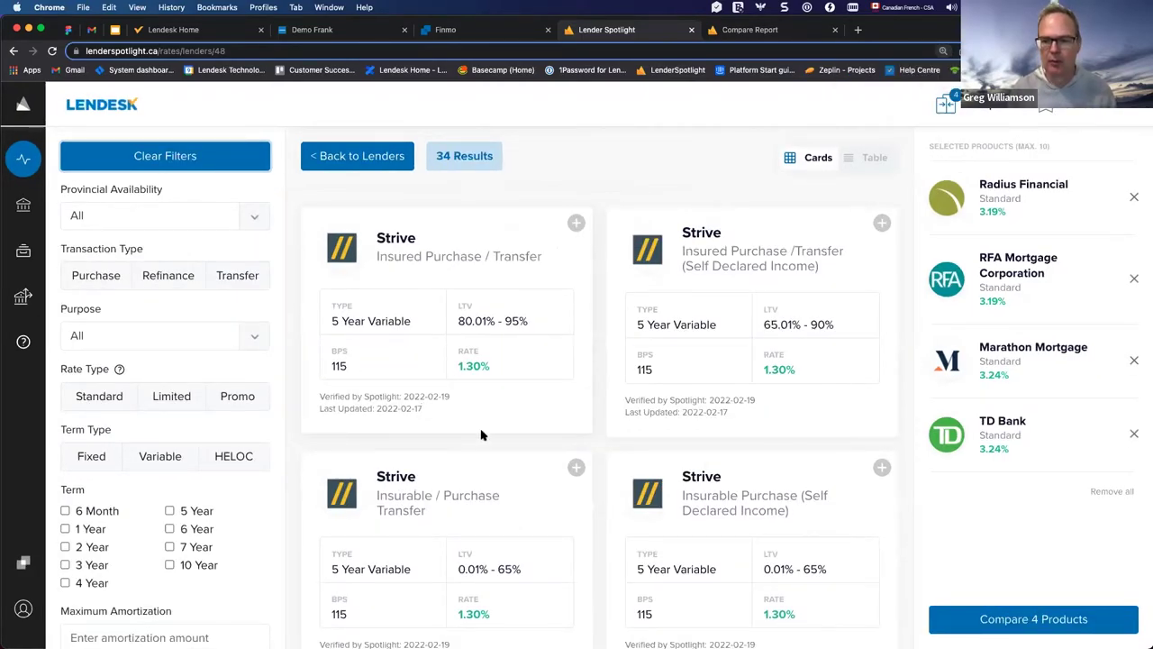
key(super+minus)
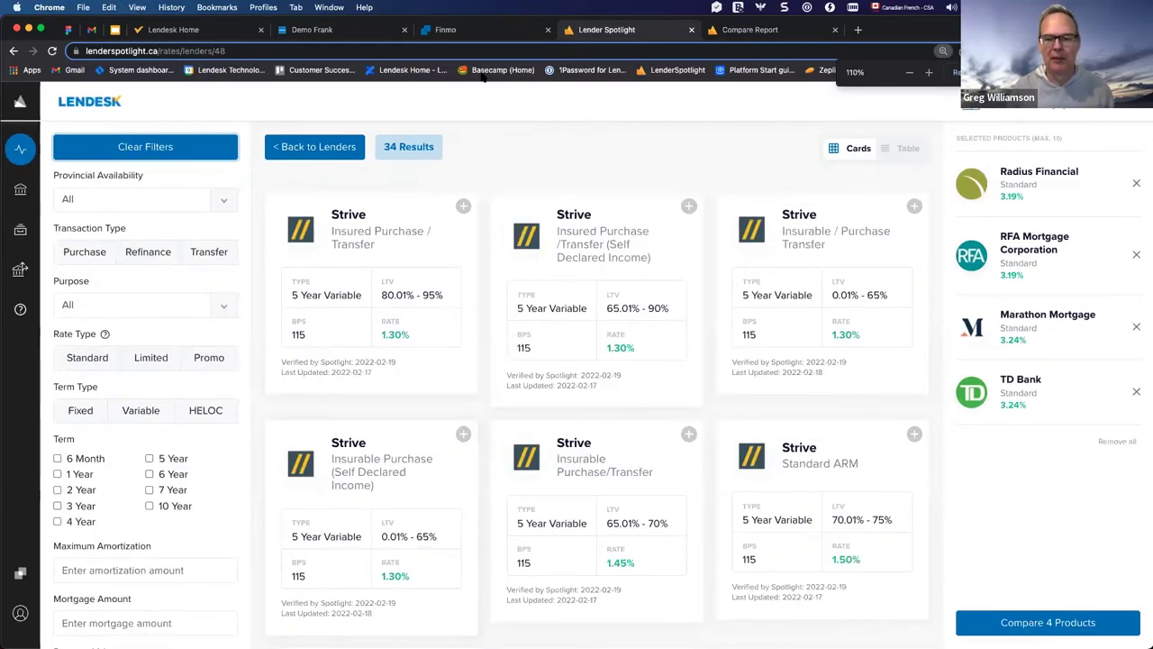
Switch to Finmo, open the deal's application and collapse its Goal section.
click(479, 30)
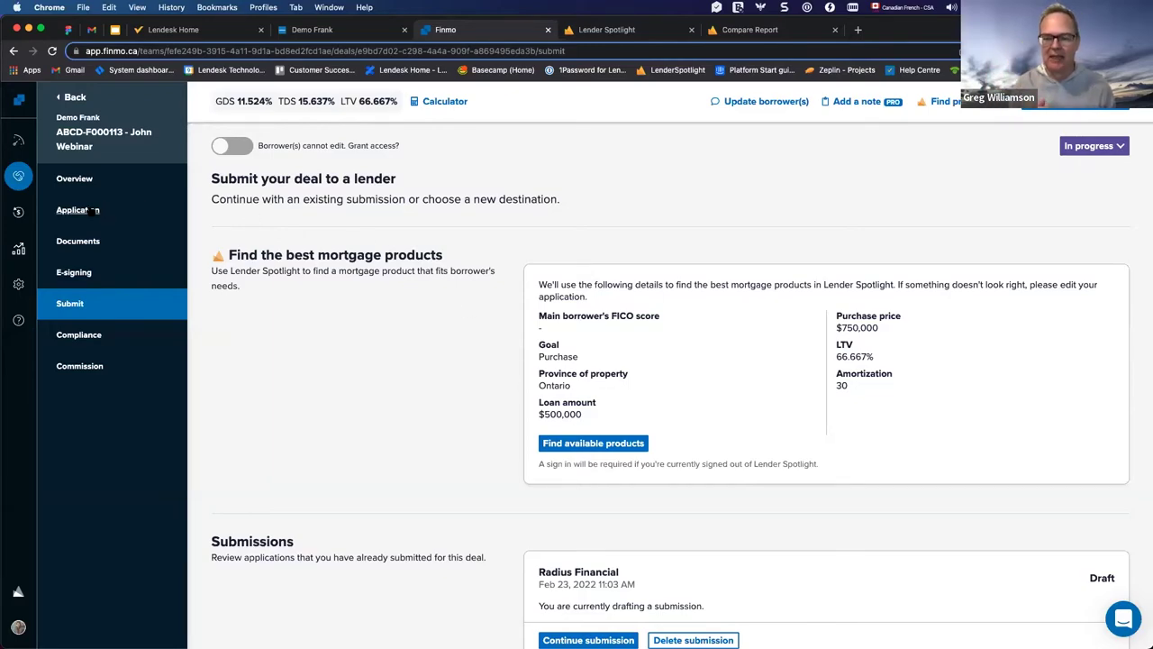
click(79, 211)
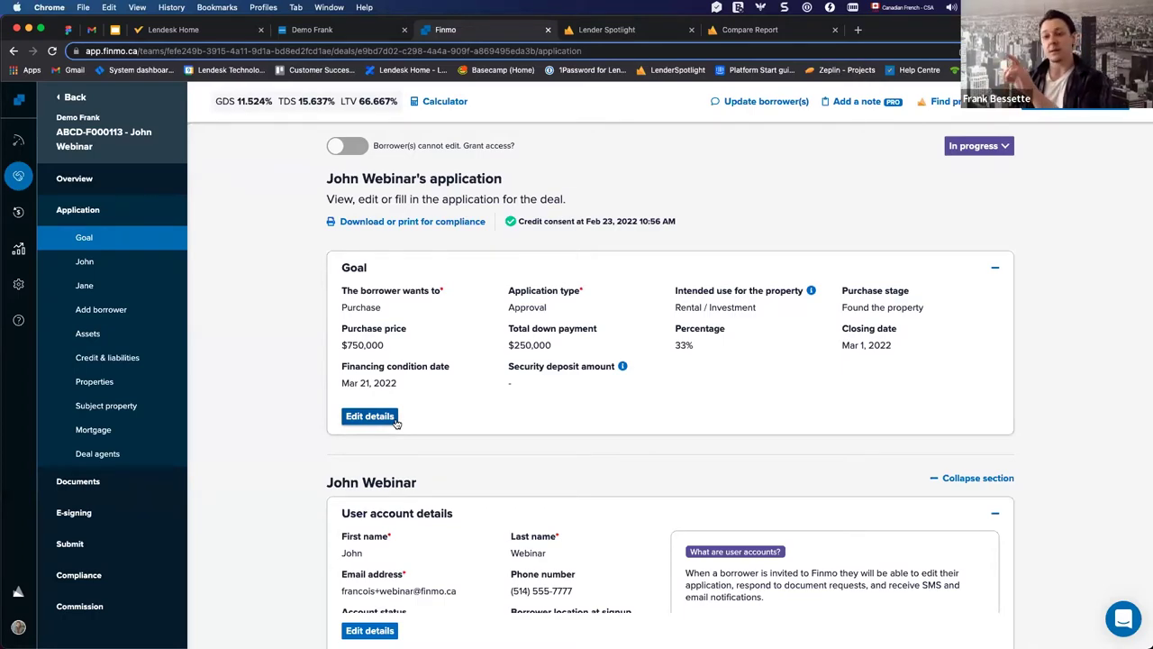
click(991, 268)
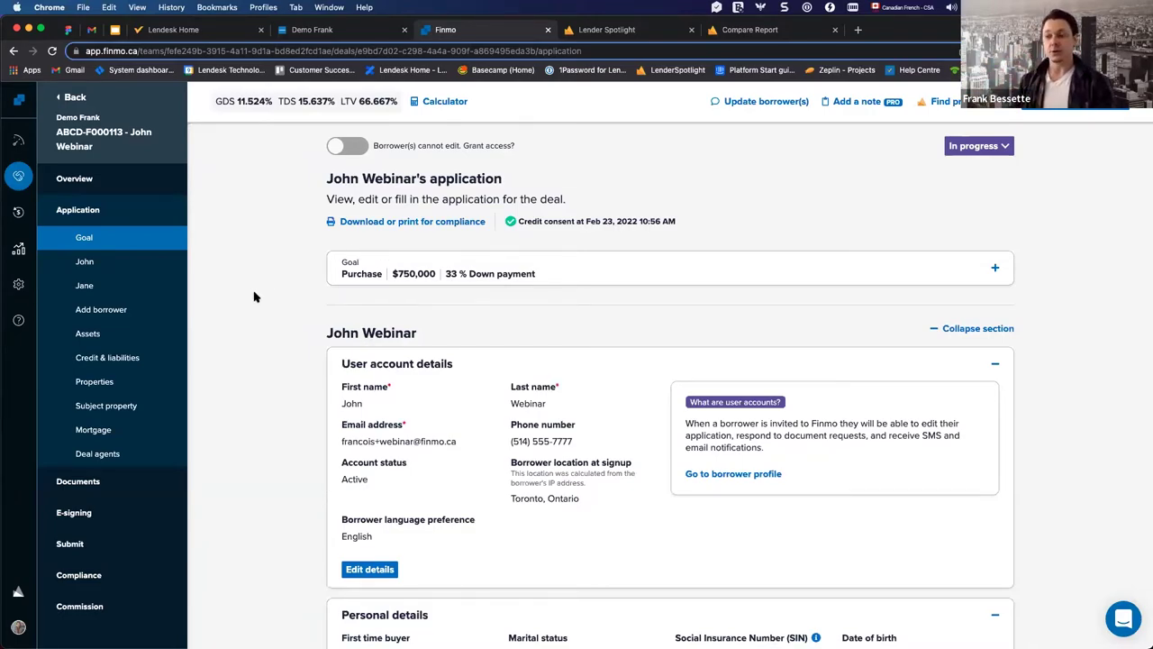
Collapse the main borrower's user account details, living history and current employment sections.
scroll(292, 314, down, 3)
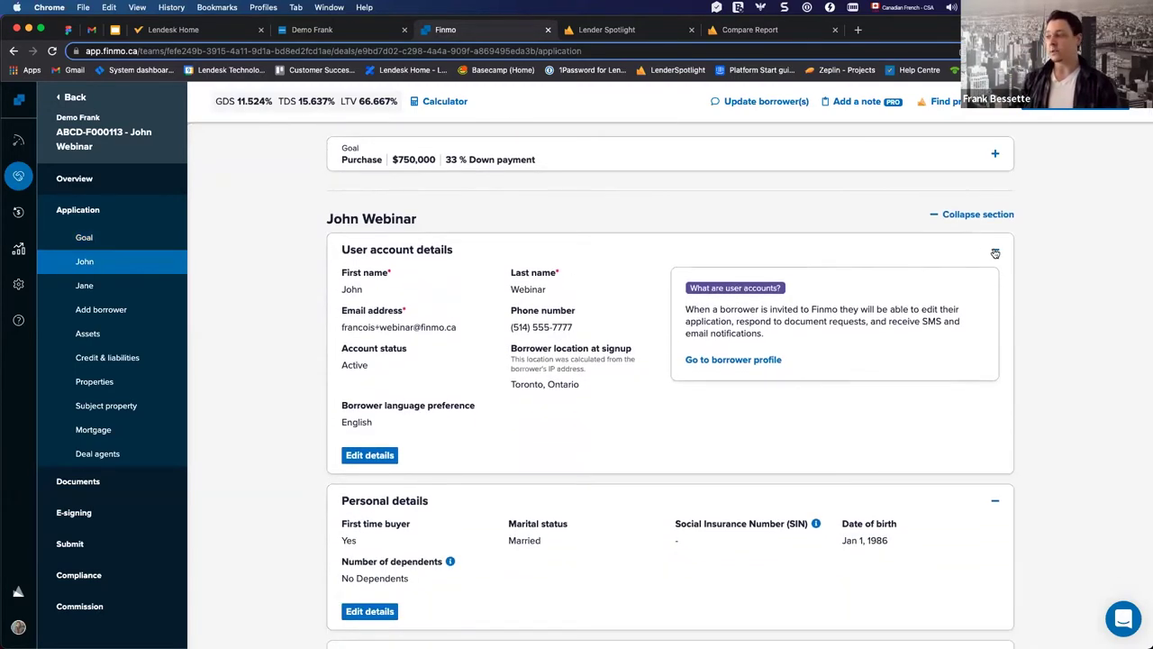
click(996, 253)
scroll(645, 296, down, 1)
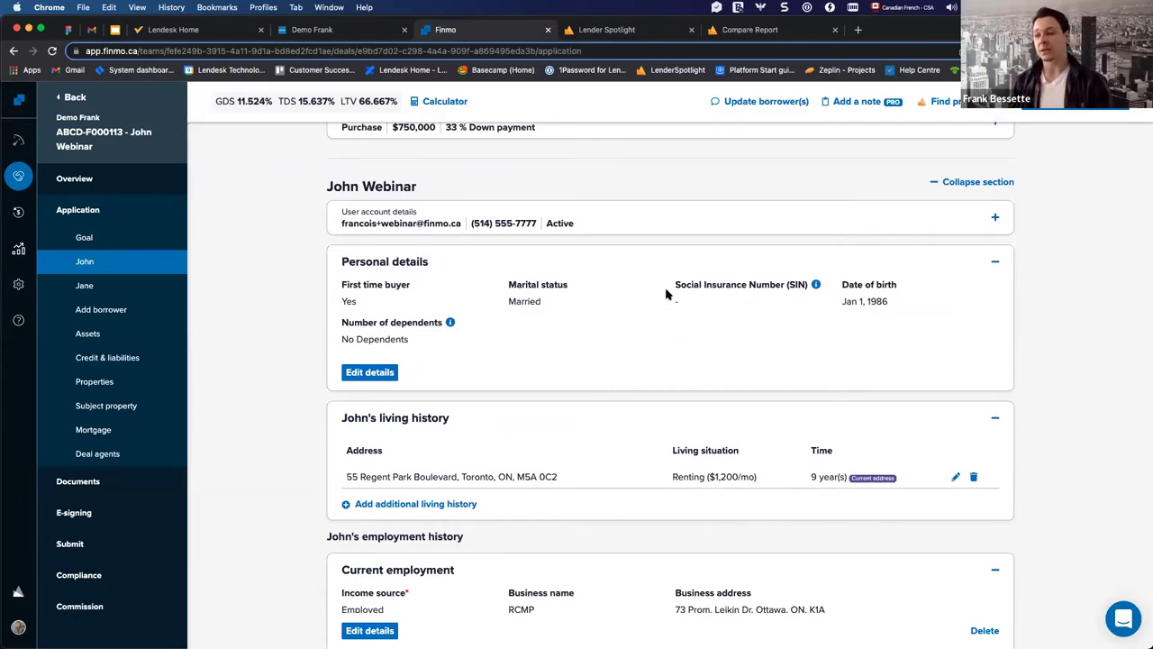
scroll(658, 301, down, 3)
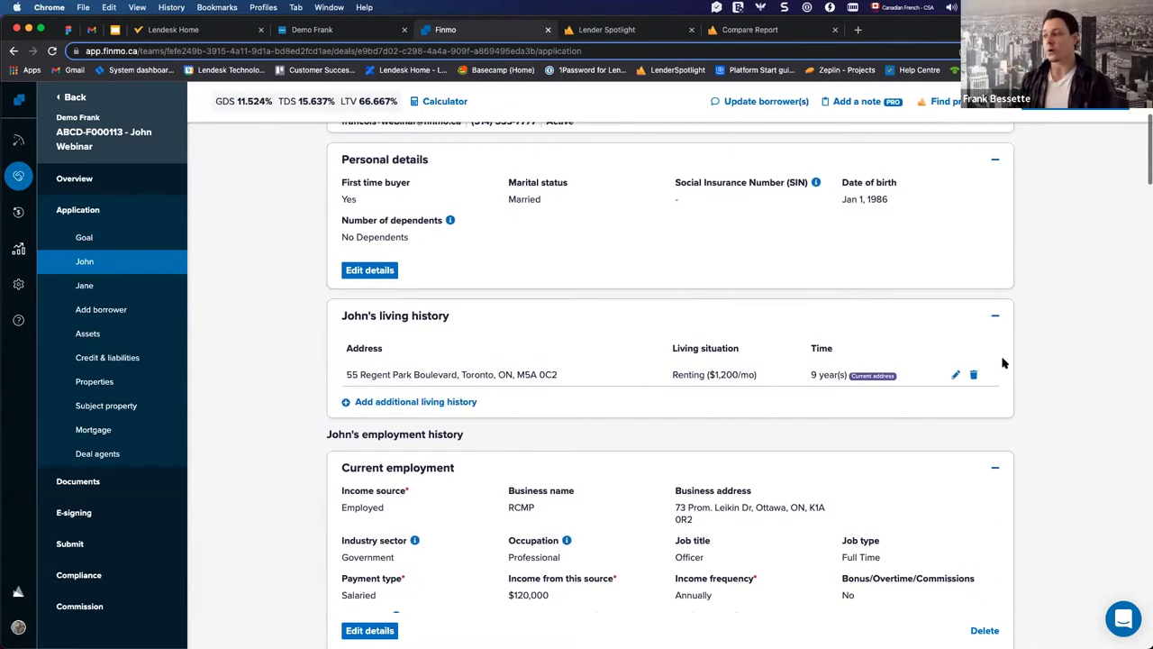
click(996, 315)
scroll(993, 330, down, 1)
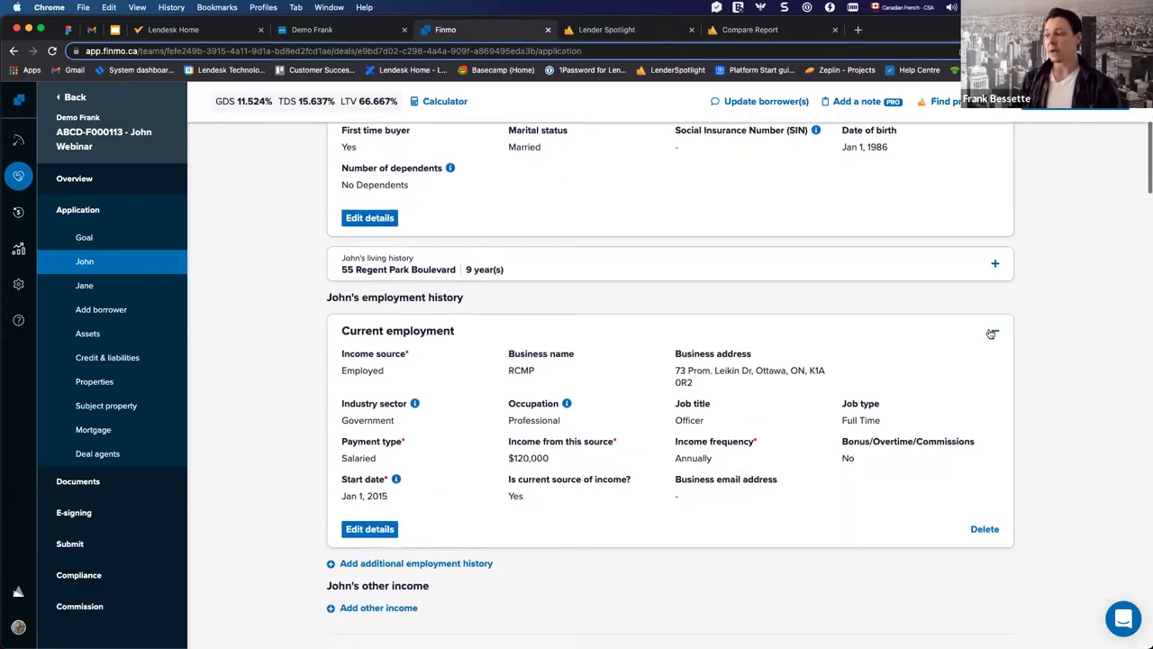
click(992, 333)
Look over the main borrower's application details and the co-borrower's personal details, living history and employment.
scroll(283, 338, up, 5)
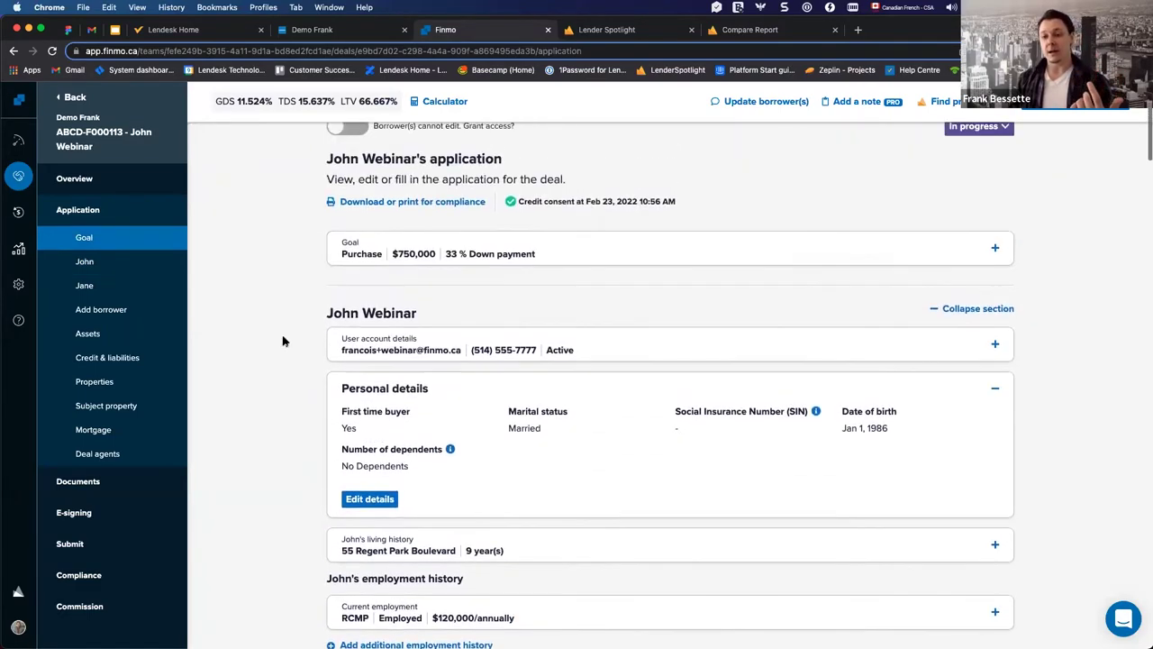
scroll(282, 340, up, 1)
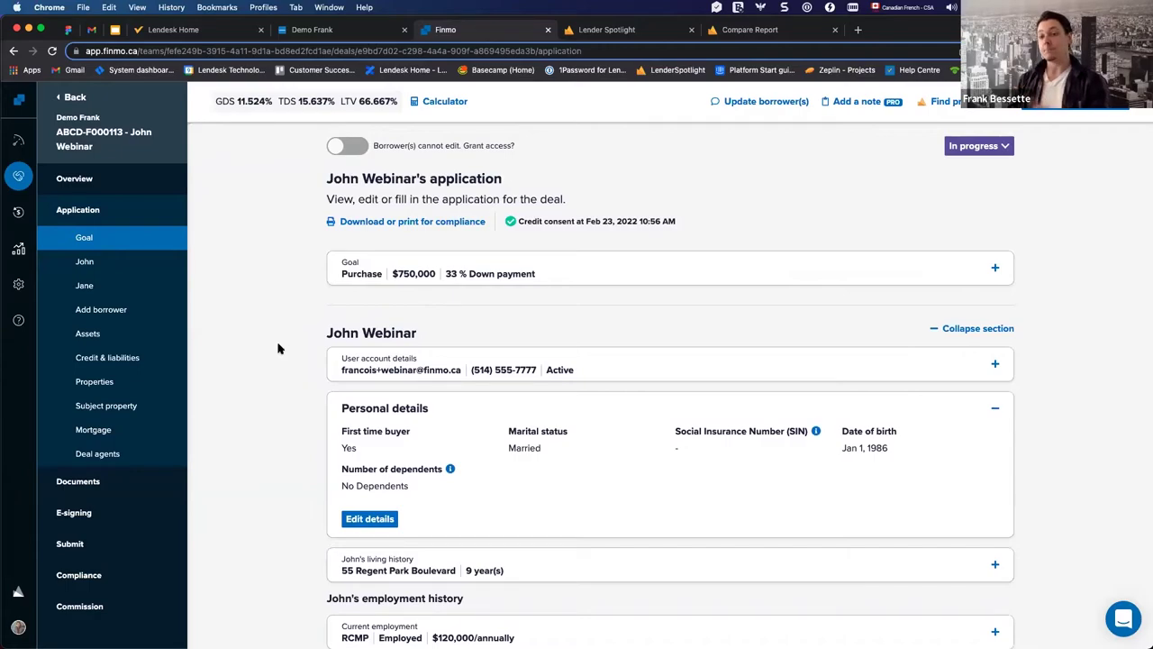
scroll(279, 349, down, 1)
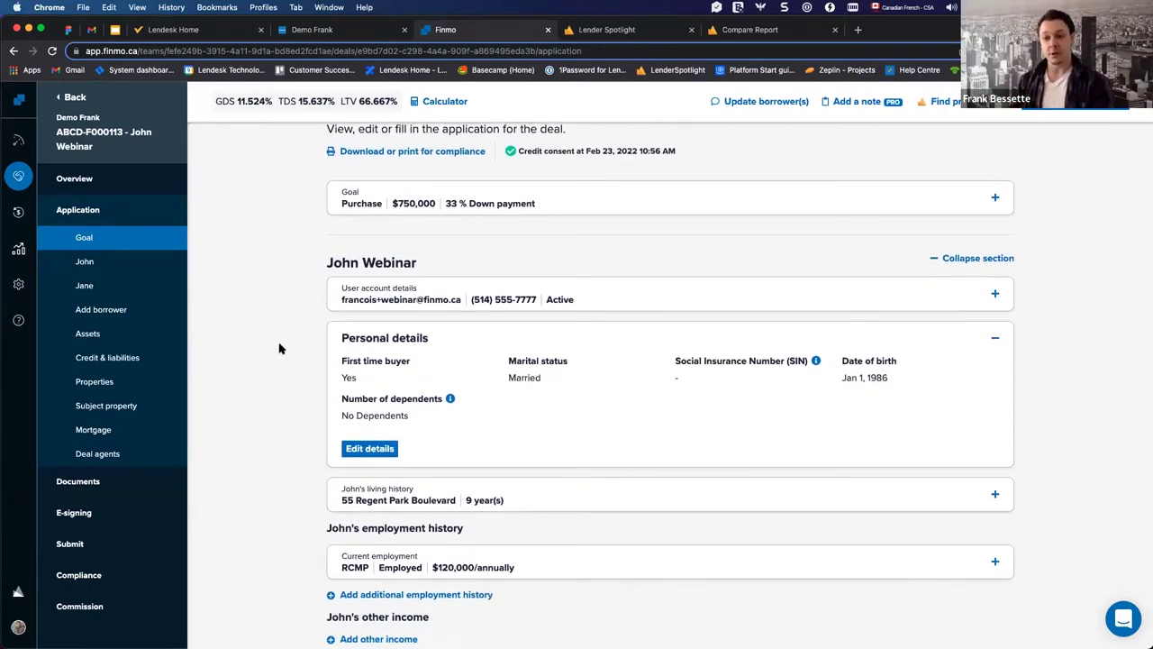
scroll(279, 349, down, 1)
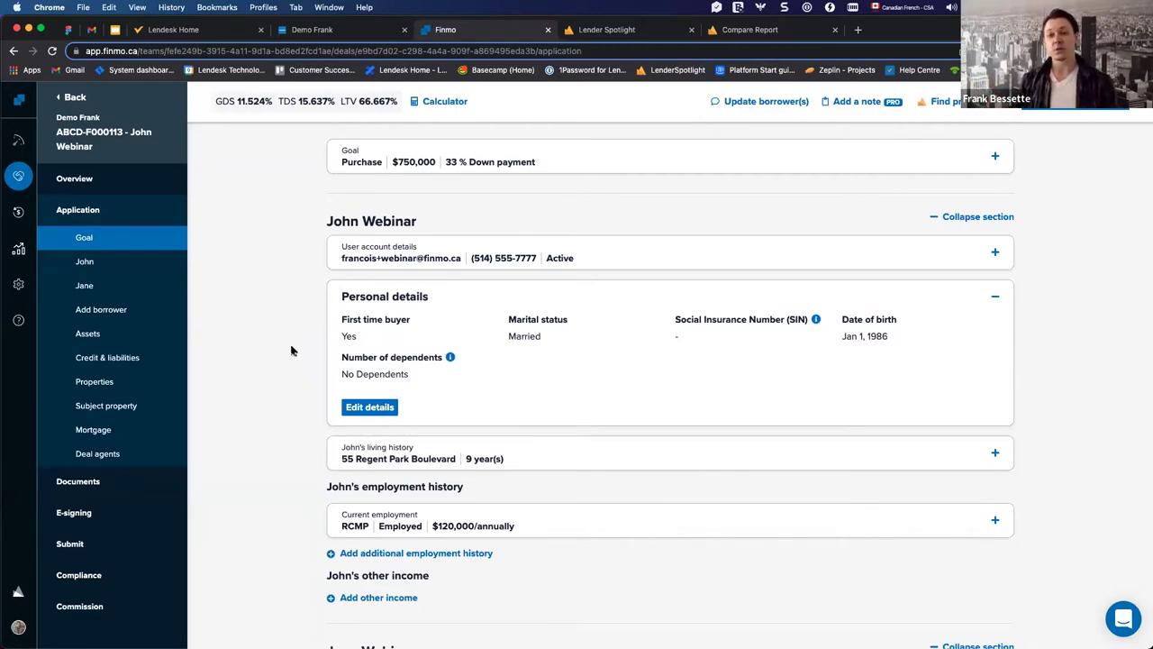
scroll(290, 350, down, 1)
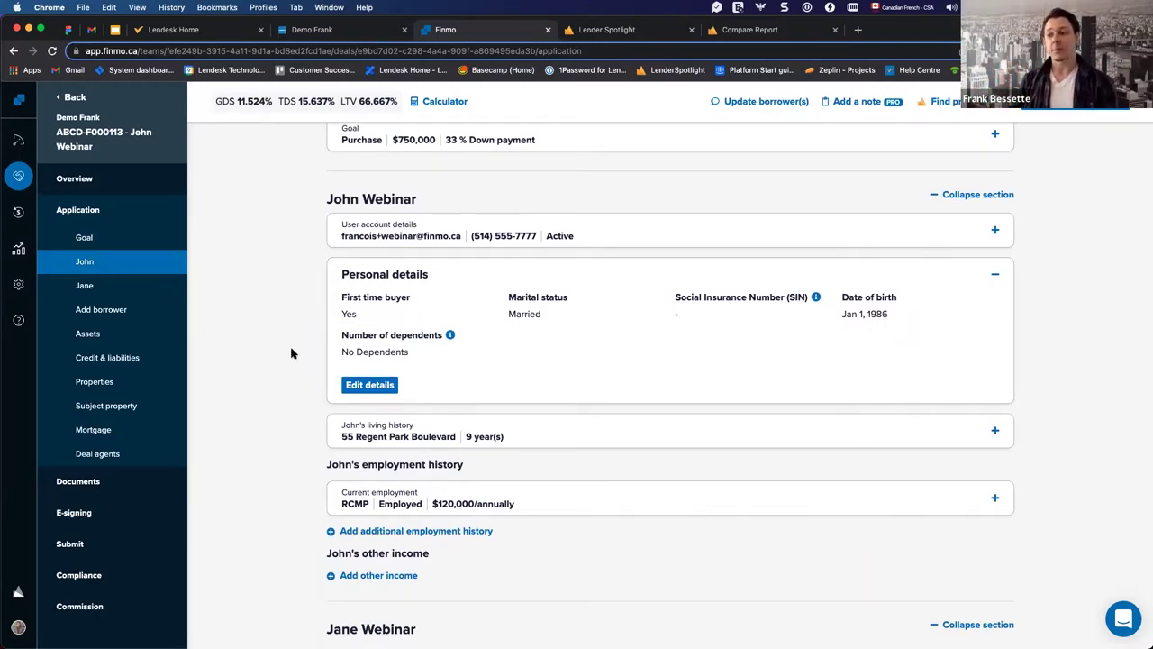
scroll(292, 356, down, 1)
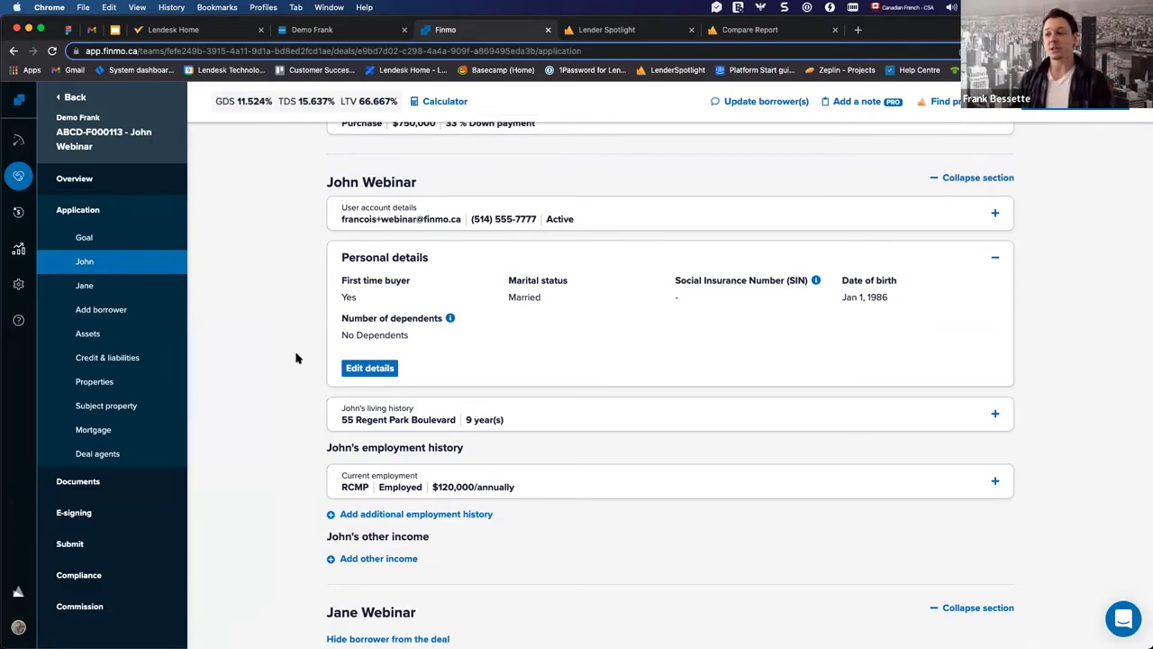
scroll(295, 358, down, 5)
scroll(300, 348, down, 9)
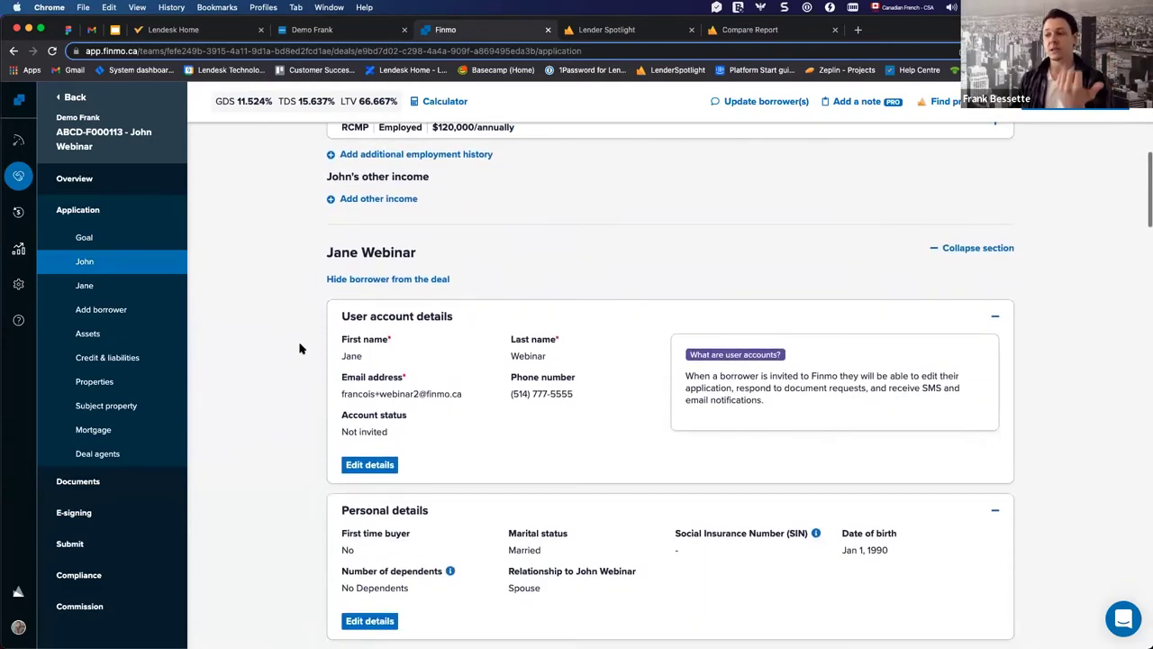
scroll(301, 347, down, 9)
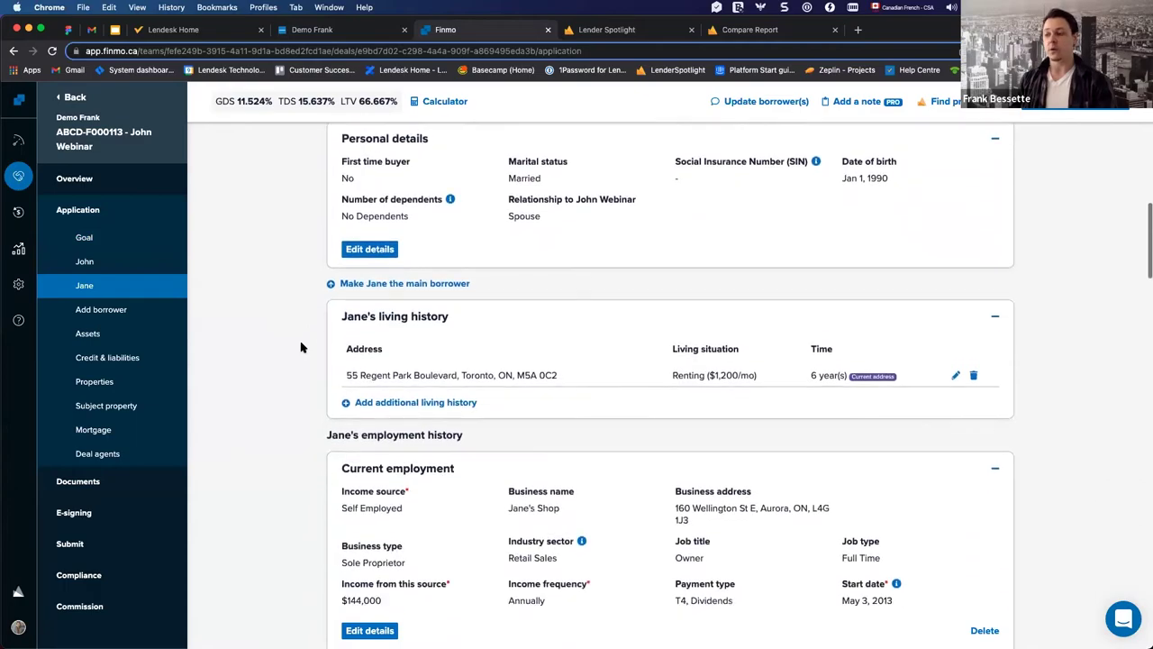
scroll(301, 347, down, 14)
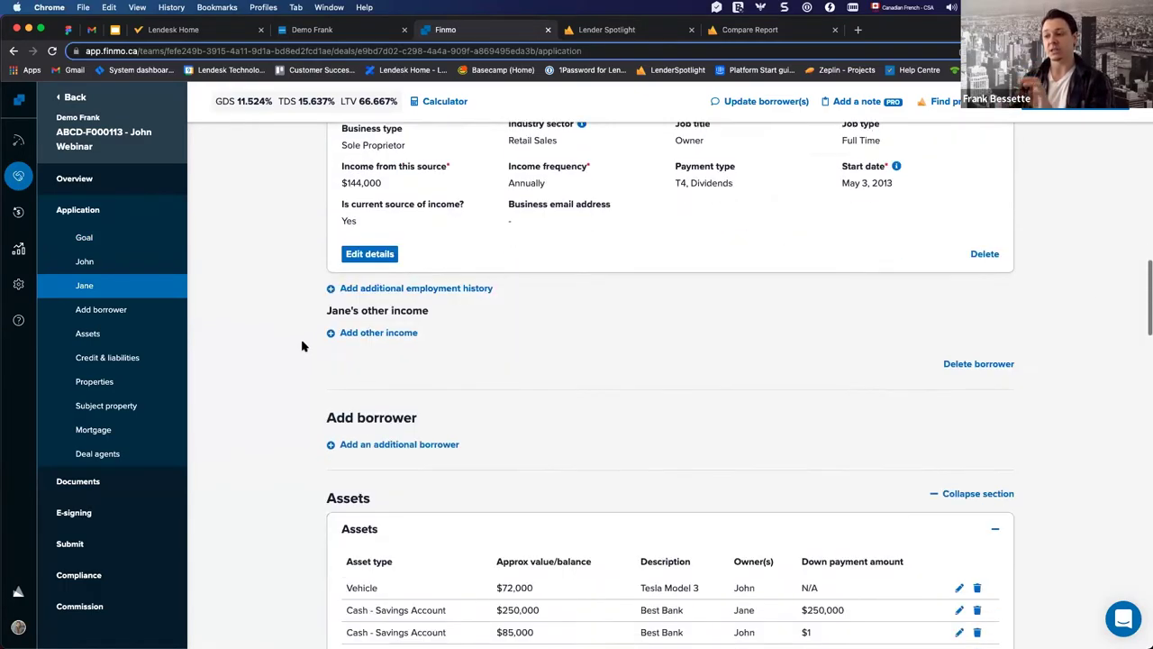
Review the application's assets, credit and liabilities, subject property, taxes and fees, and mortgage details.
scroll(304, 344, down, 2)
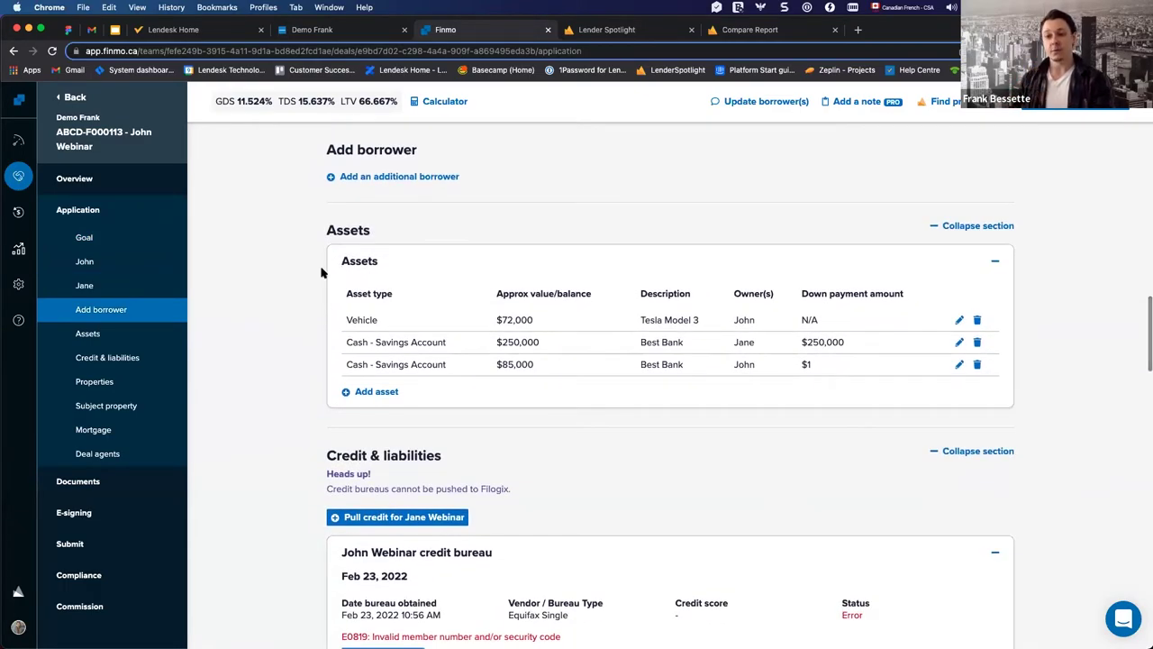
scroll(268, 366, down, 4)
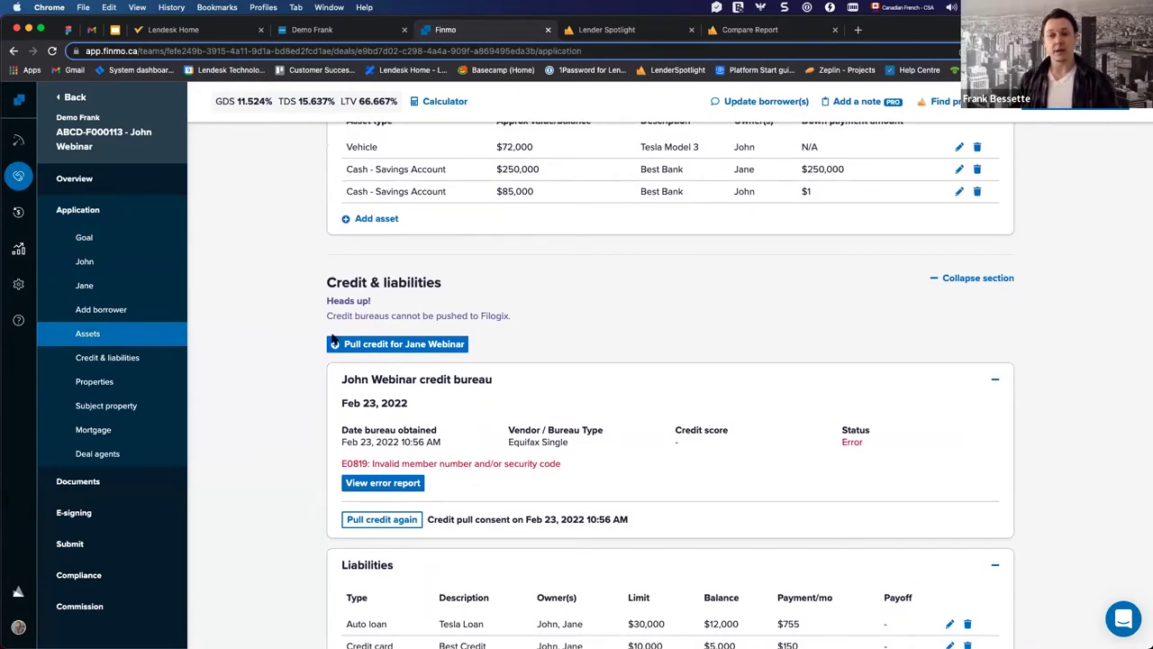
scroll(335, 340, down, 5)
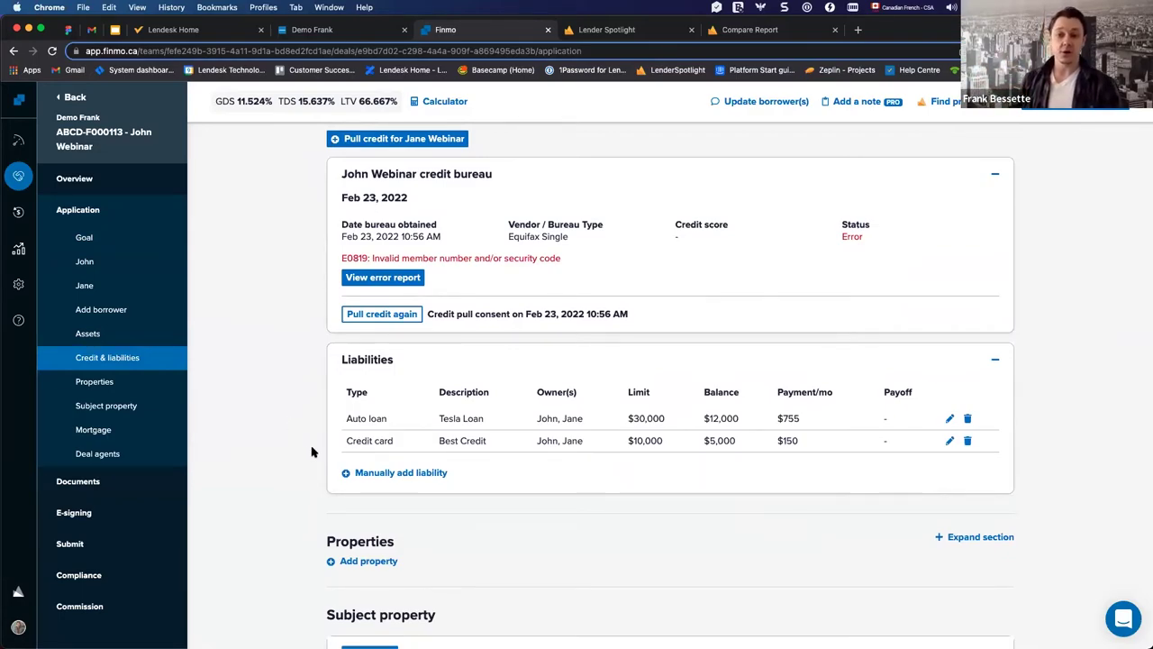
scroll(316, 448, down, 3)
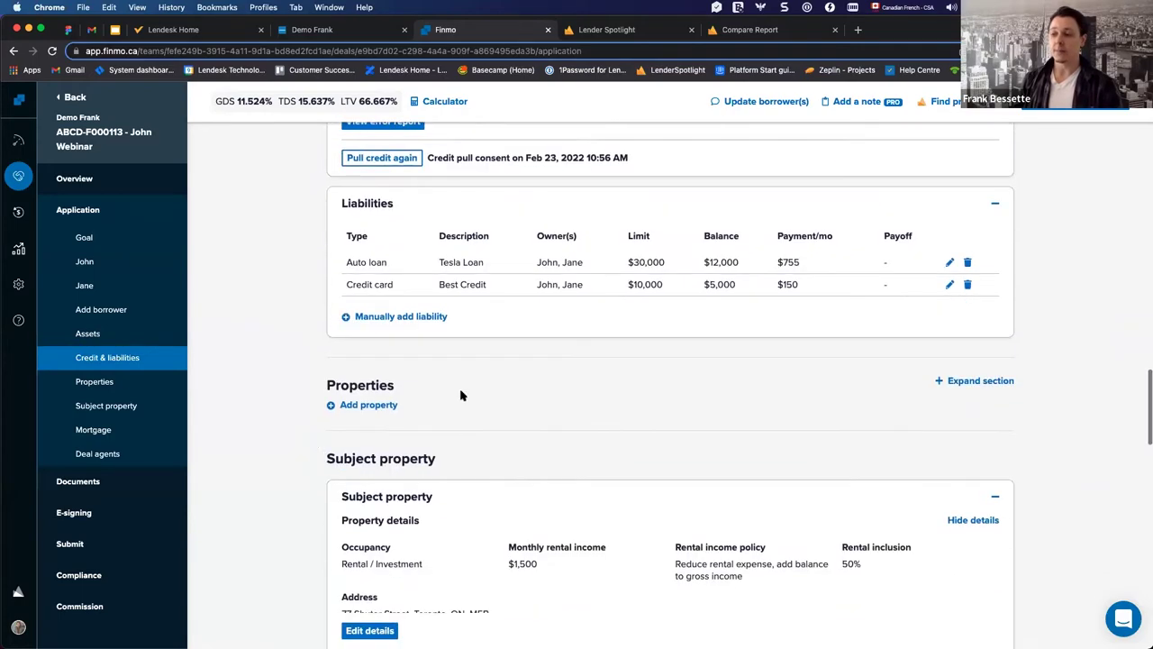
scroll(282, 388, down, 5)
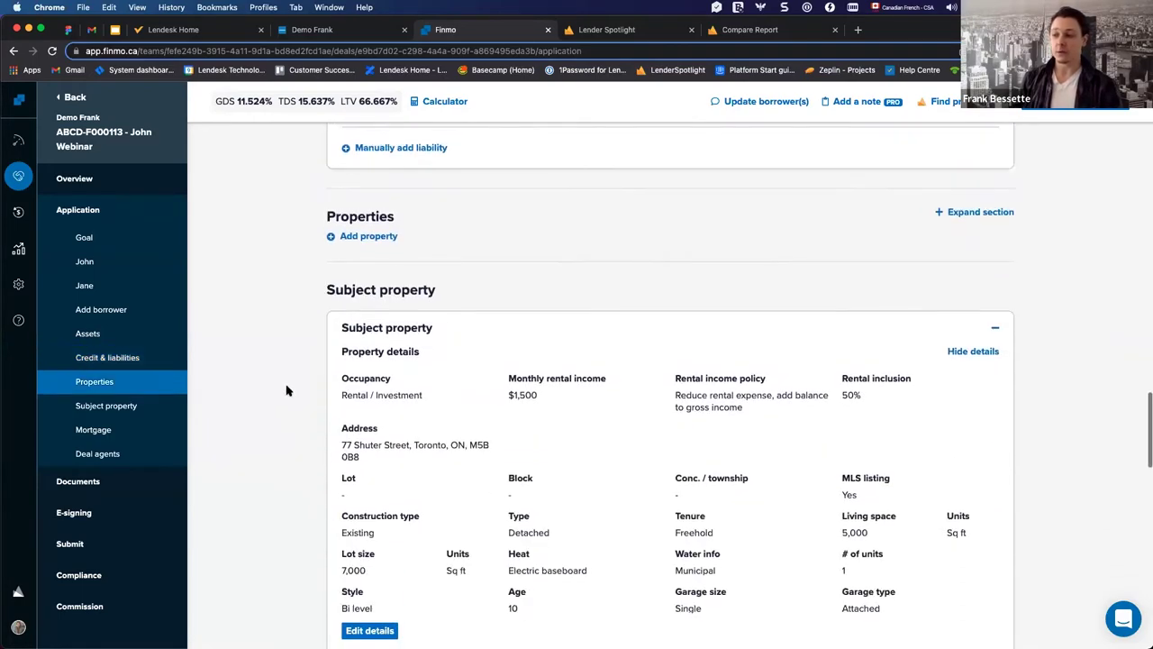
scroll(312, 490, down, 9)
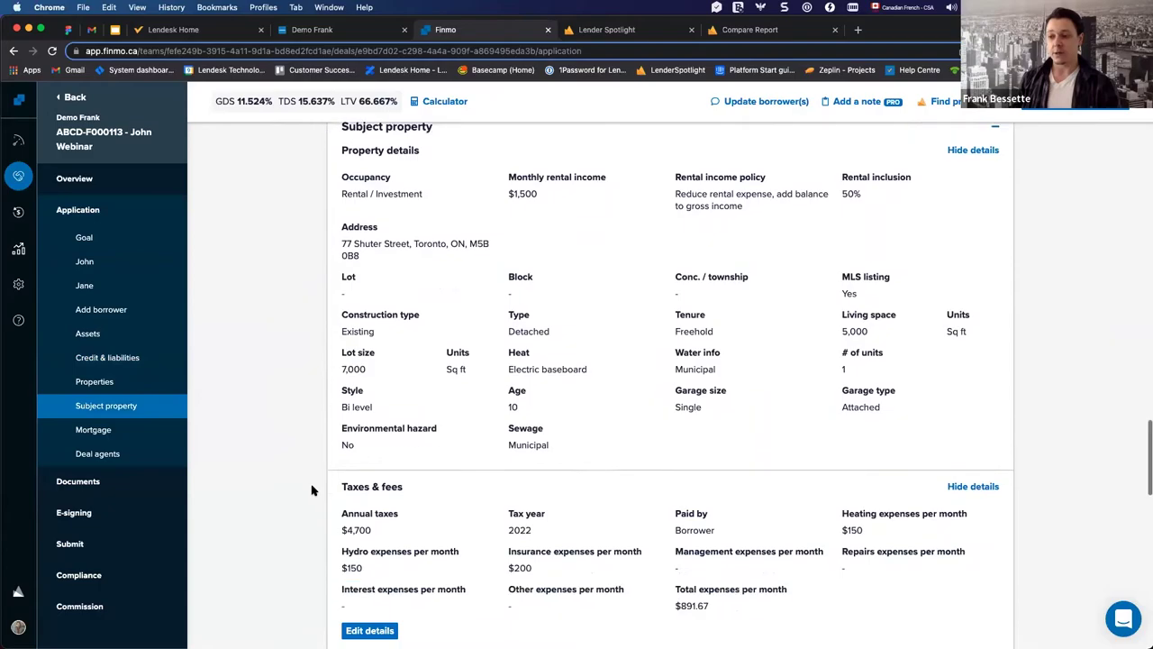
scroll(312, 412, down, 3)
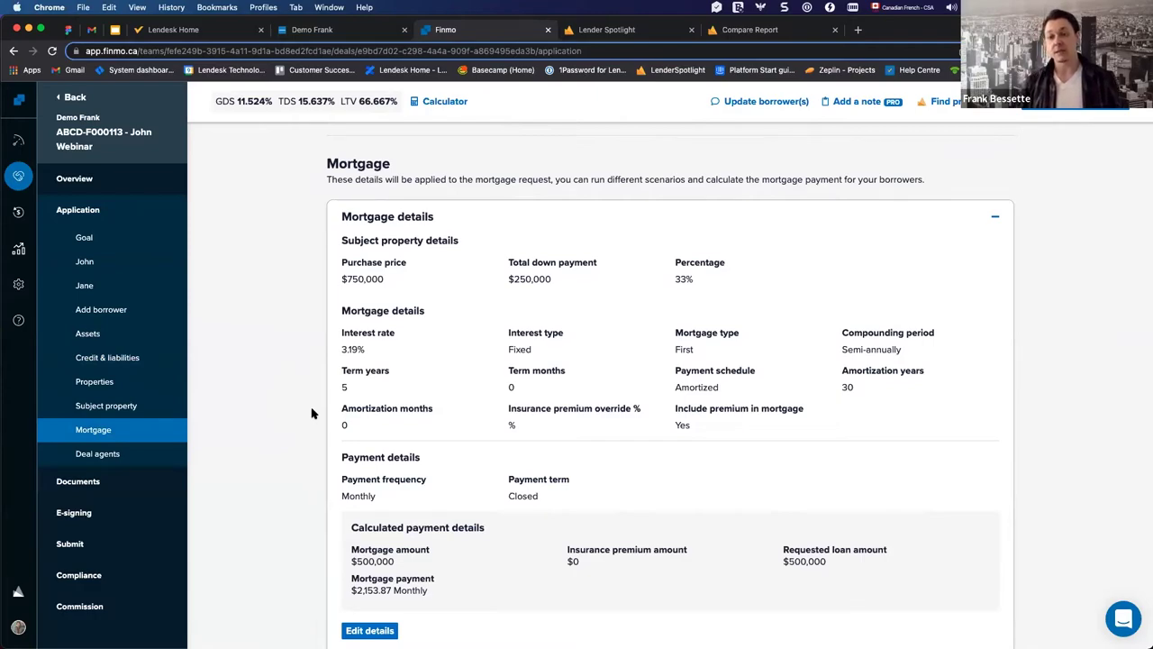
Open the deal's Calculator, compare its qualifying and payment details, and save the payment details.
click(441, 104)
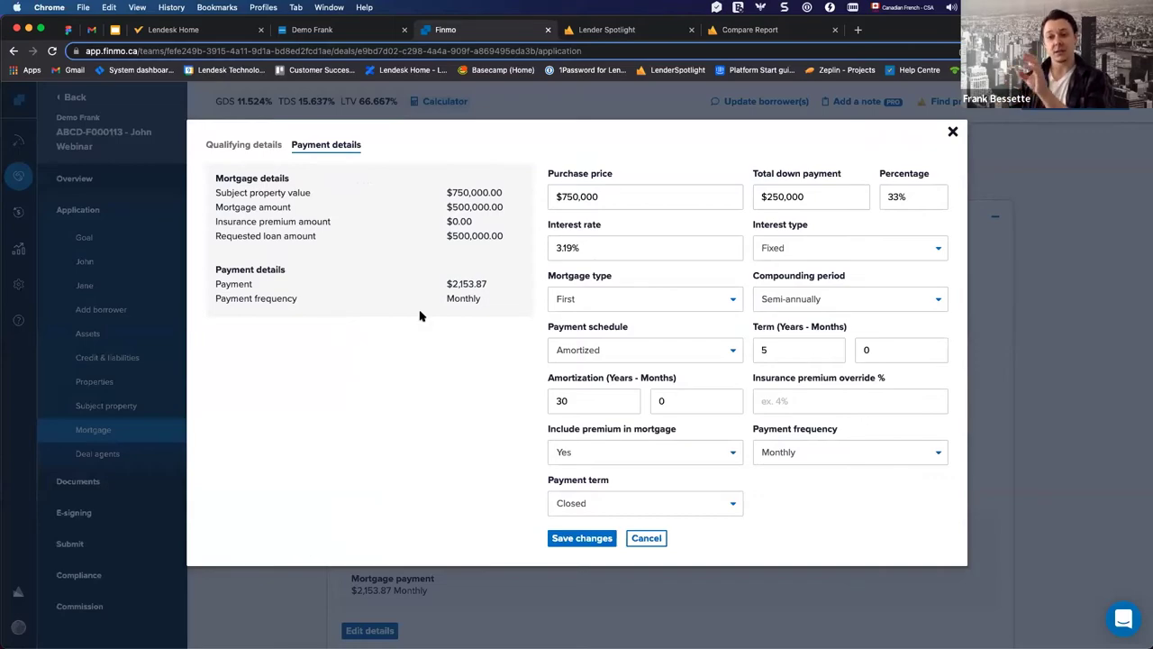
click(264, 147)
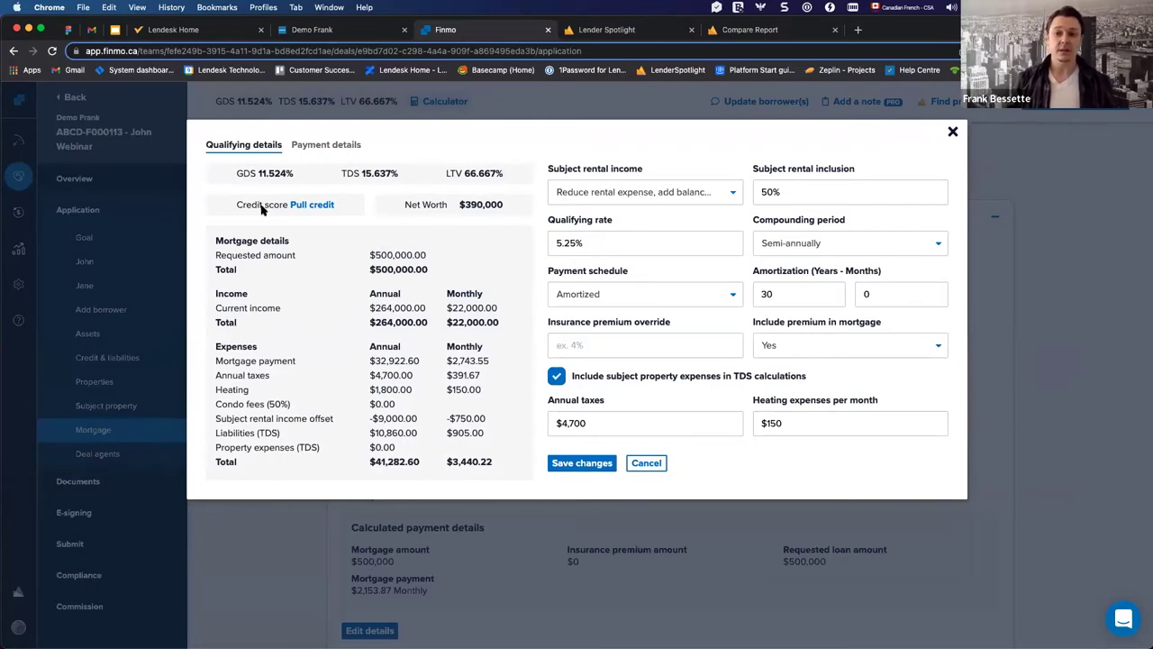
click(314, 148)
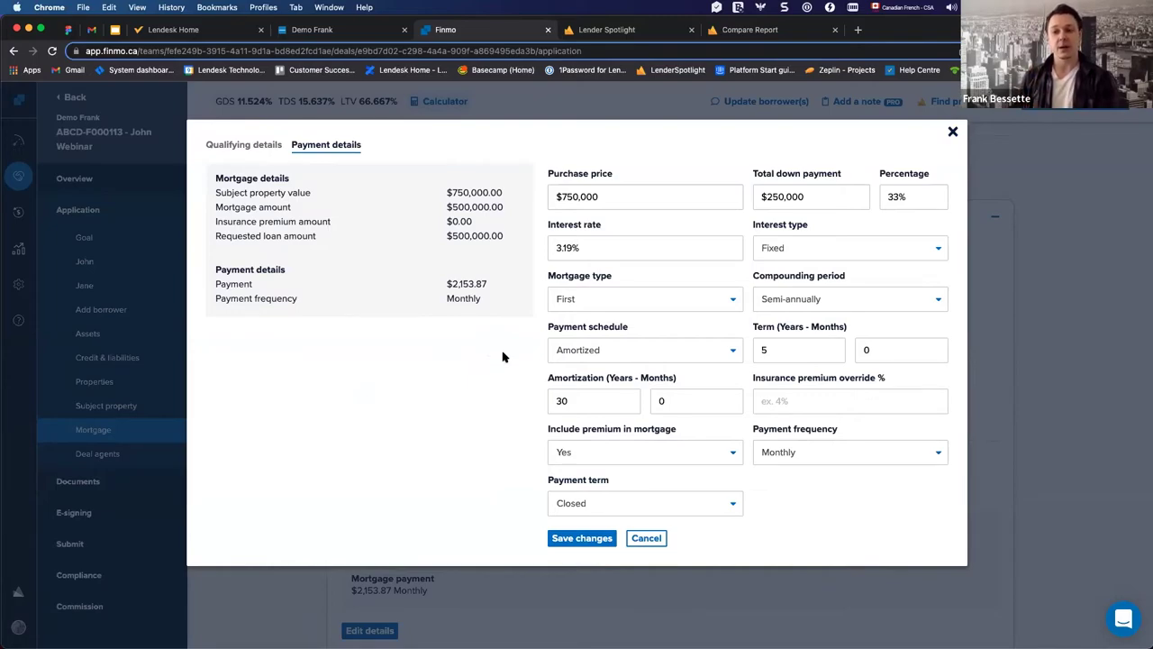
click(578, 538)
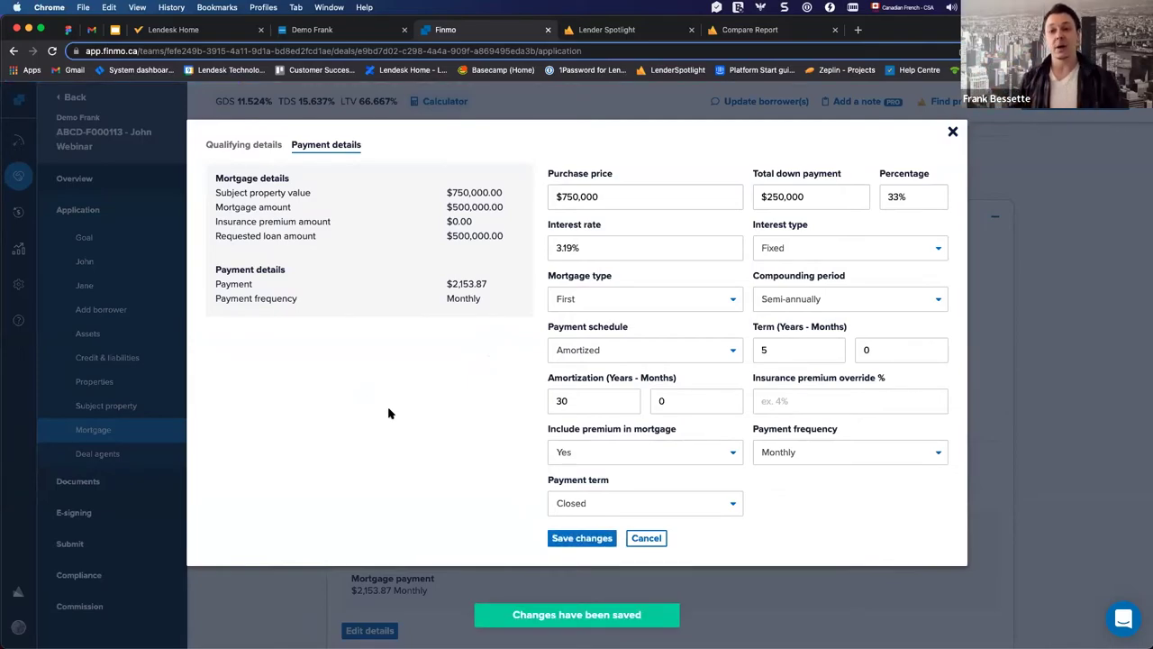
Close the calculator and examine the deal's submission page, including existing submissions, favourite lenders and the full lender list.
click(951, 134)
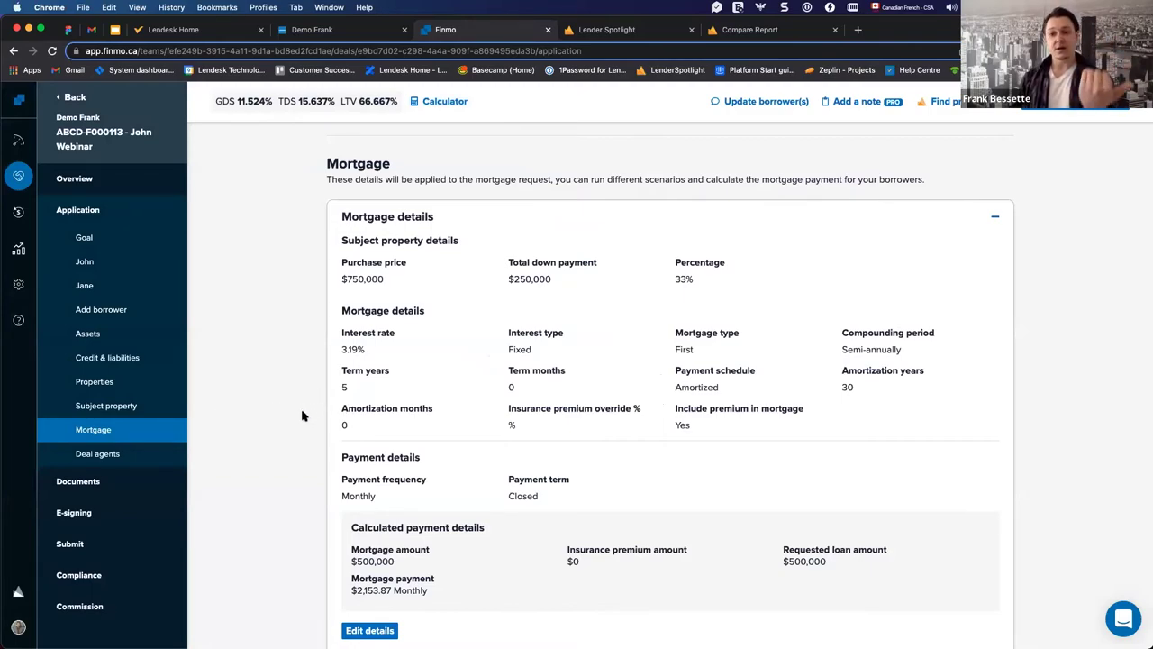
click(70, 543)
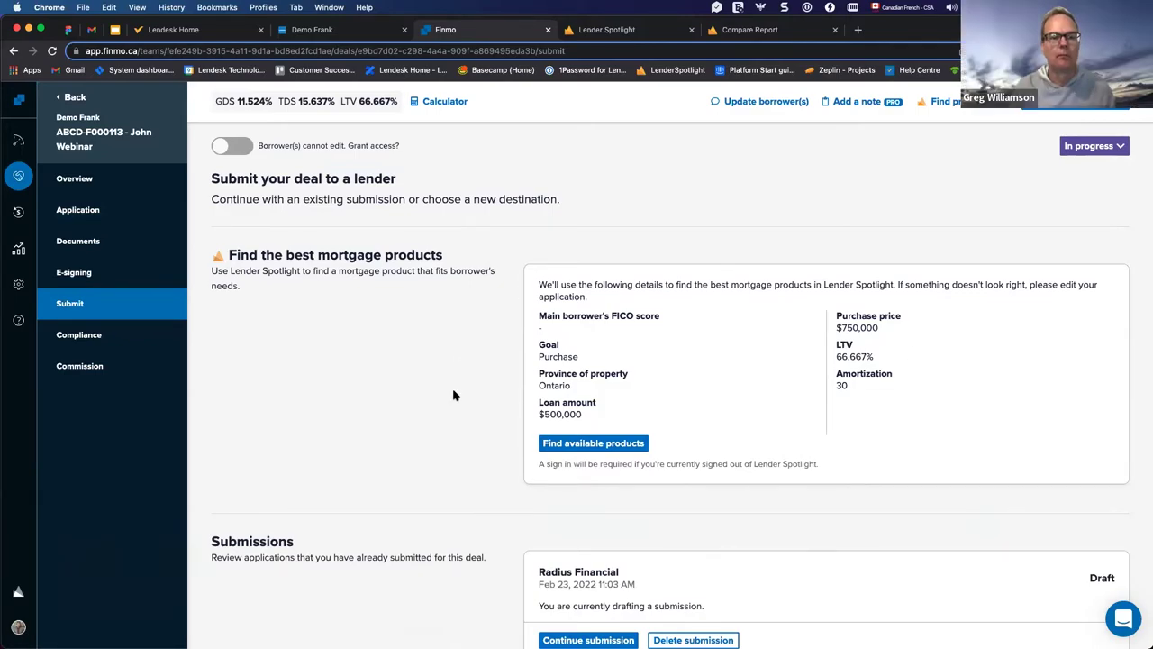
scroll(453, 394, down, 5)
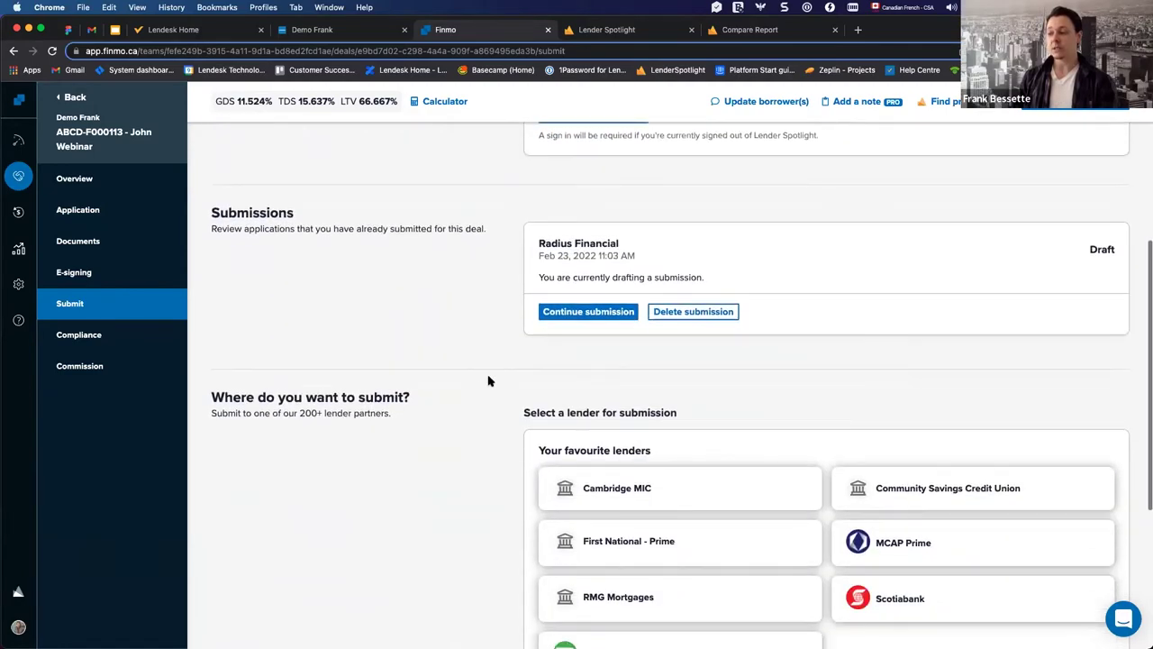
scroll(488, 381, down, 3)
scroll(419, 360, down, 1)
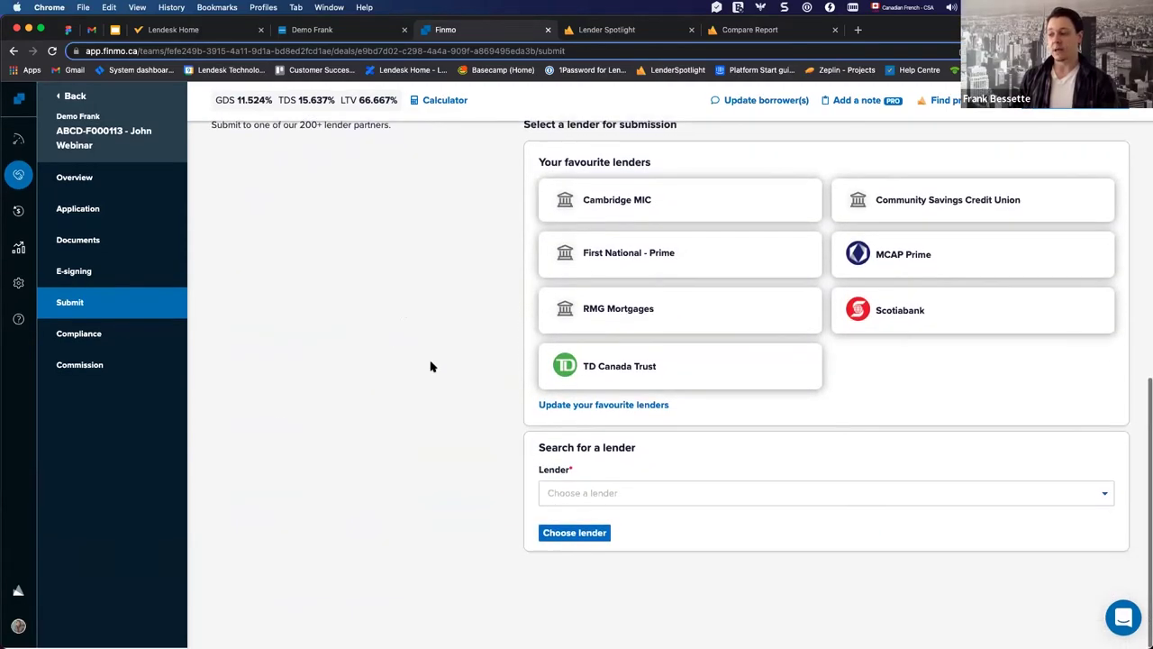
click(584, 494)
scroll(609, 563, down, 3)
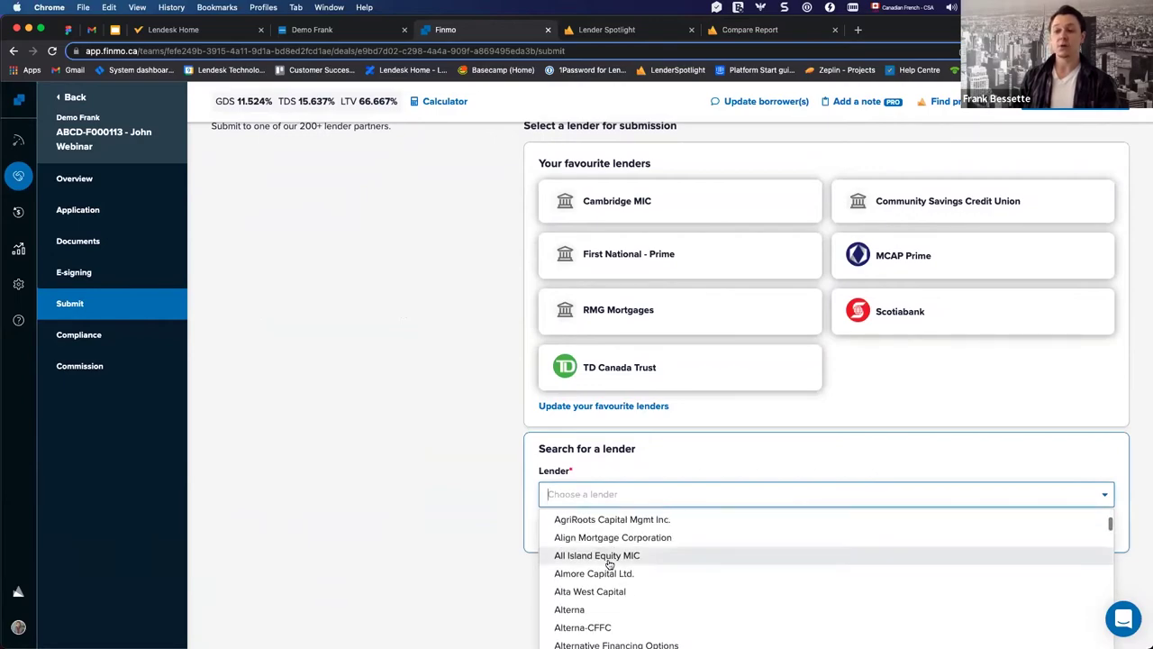
scroll(576, 555, down, 10)
scroll(559, 549, up, 10)
click(467, 449)
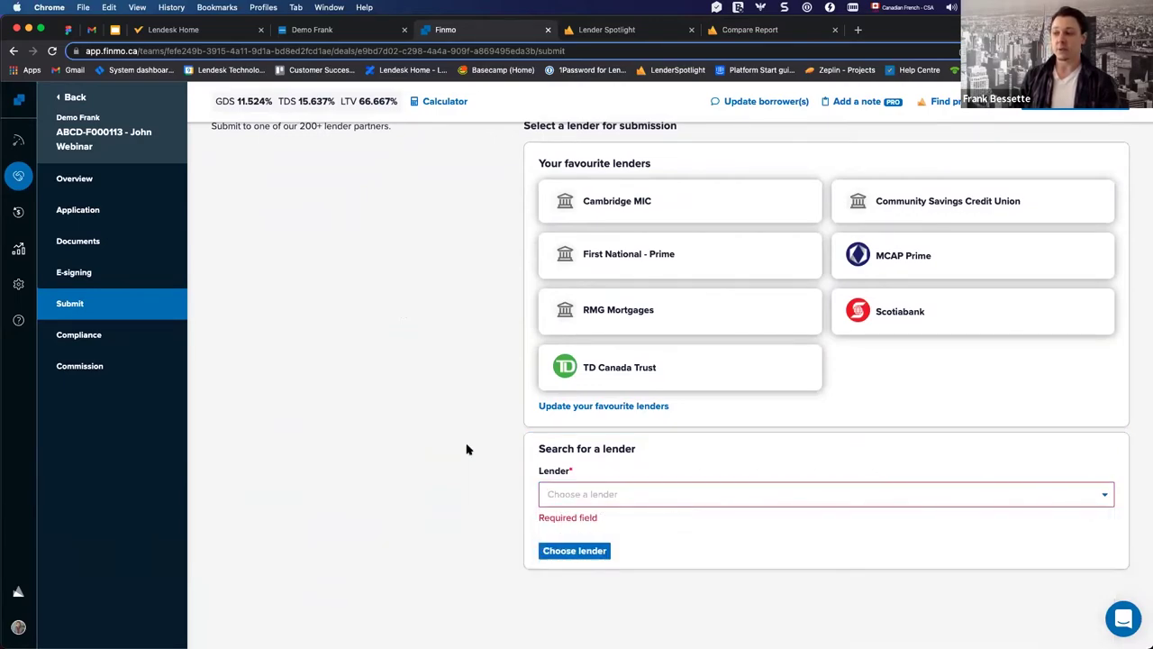
Continue the draft Radius Financial submission and expand the lender's notable policies to read through them.
scroll(466, 449, up, 5)
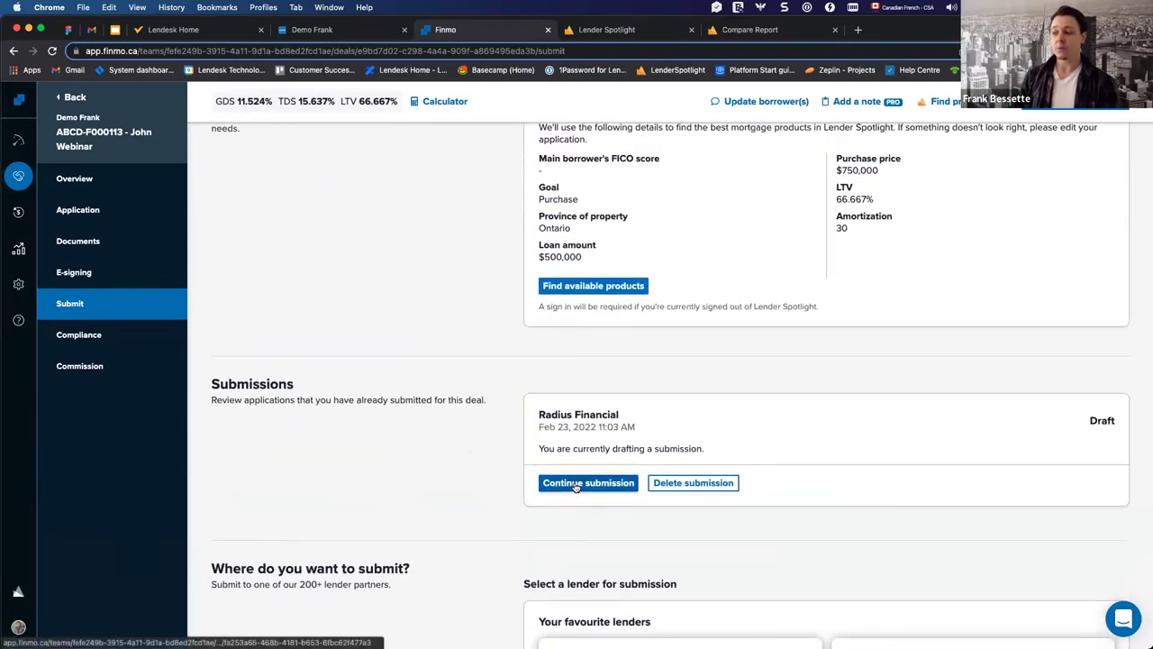
click(575, 484)
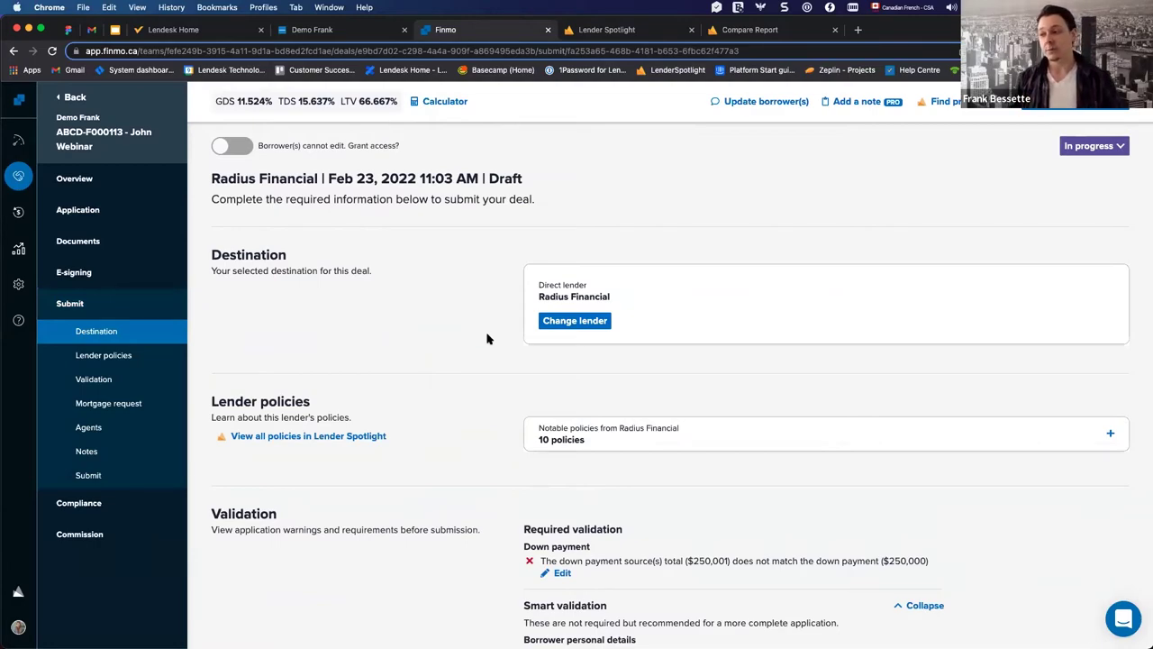
scroll(487, 336, down, 3)
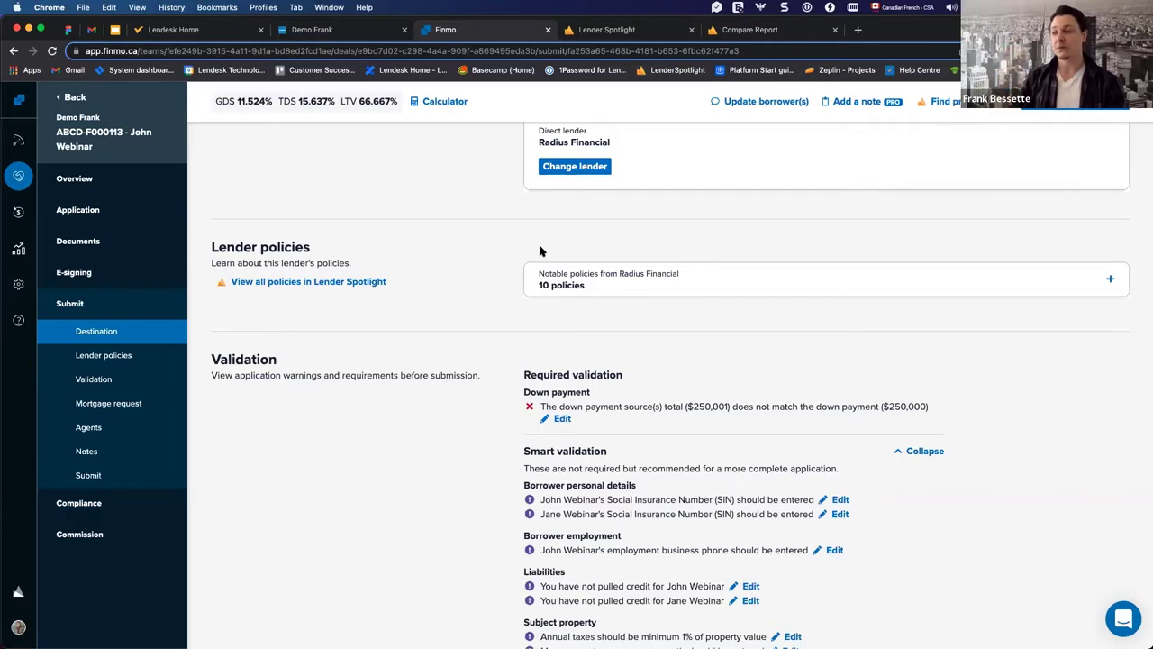
click(1111, 280)
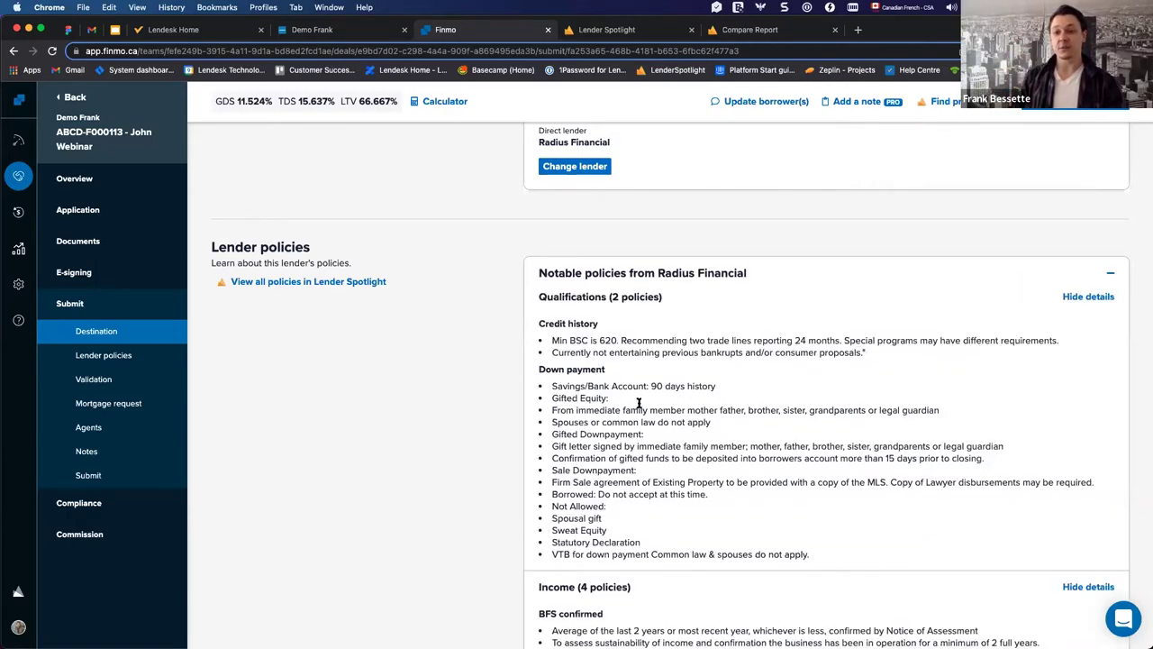
scroll(638, 403, down, 4)
scroll(726, 335, up, 4)
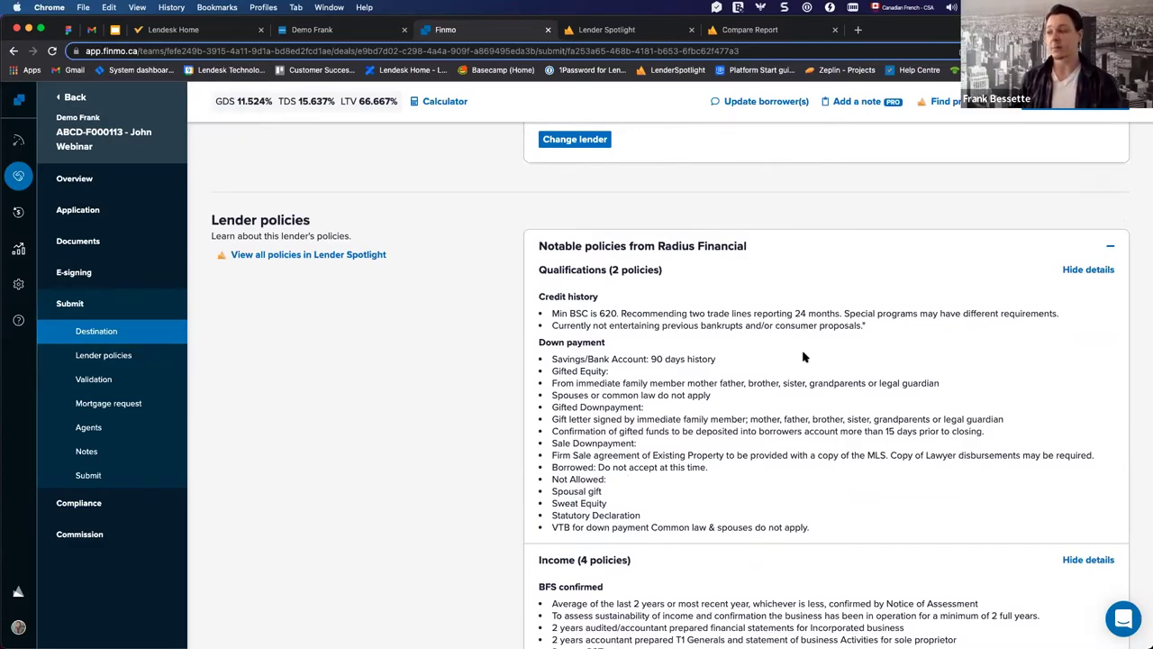
Hide the details of the Qualifications, Income, Underwriting and Rental policies.
click(1103, 273)
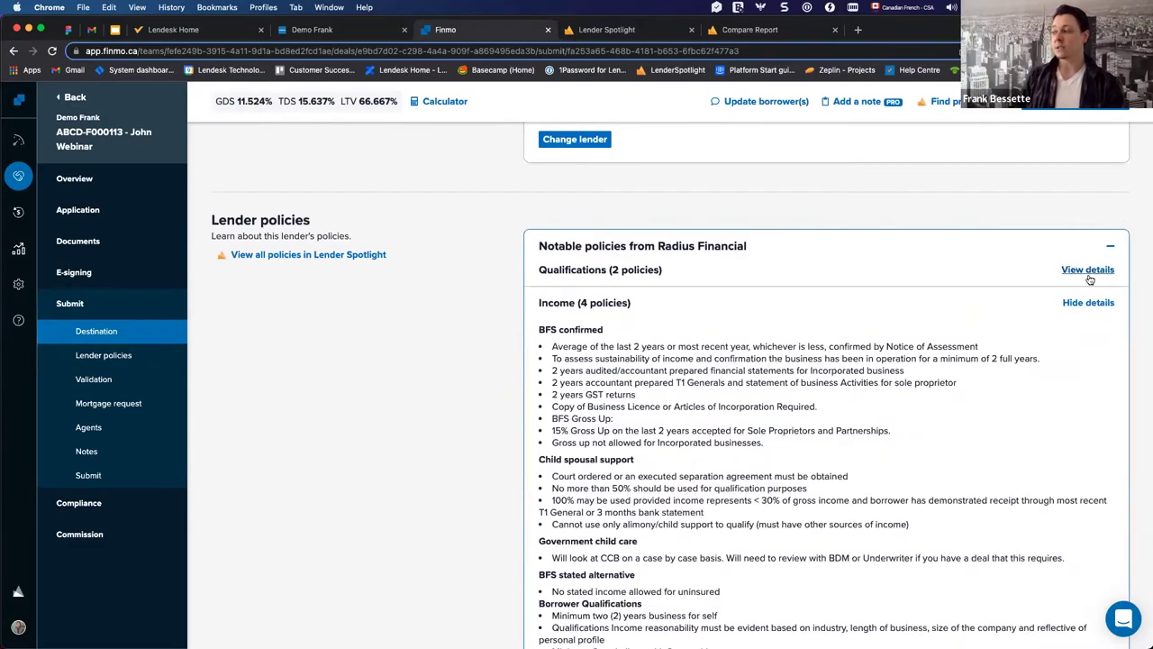
scroll(1036, 325, down, 1)
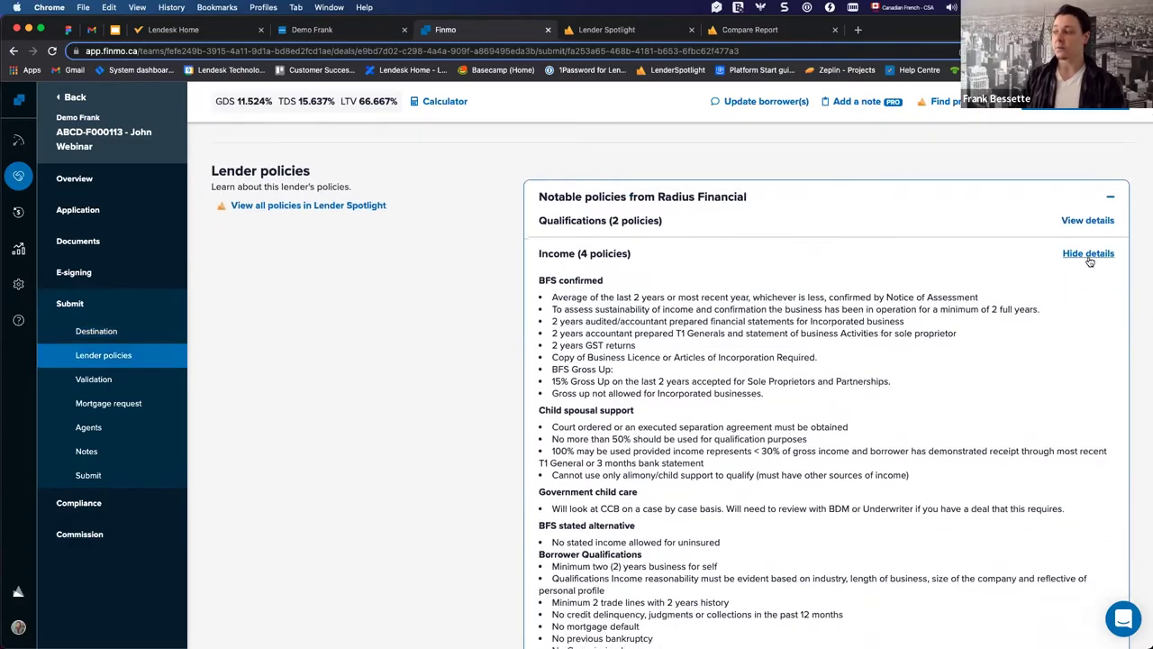
click(1089, 257)
click(1086, 288)
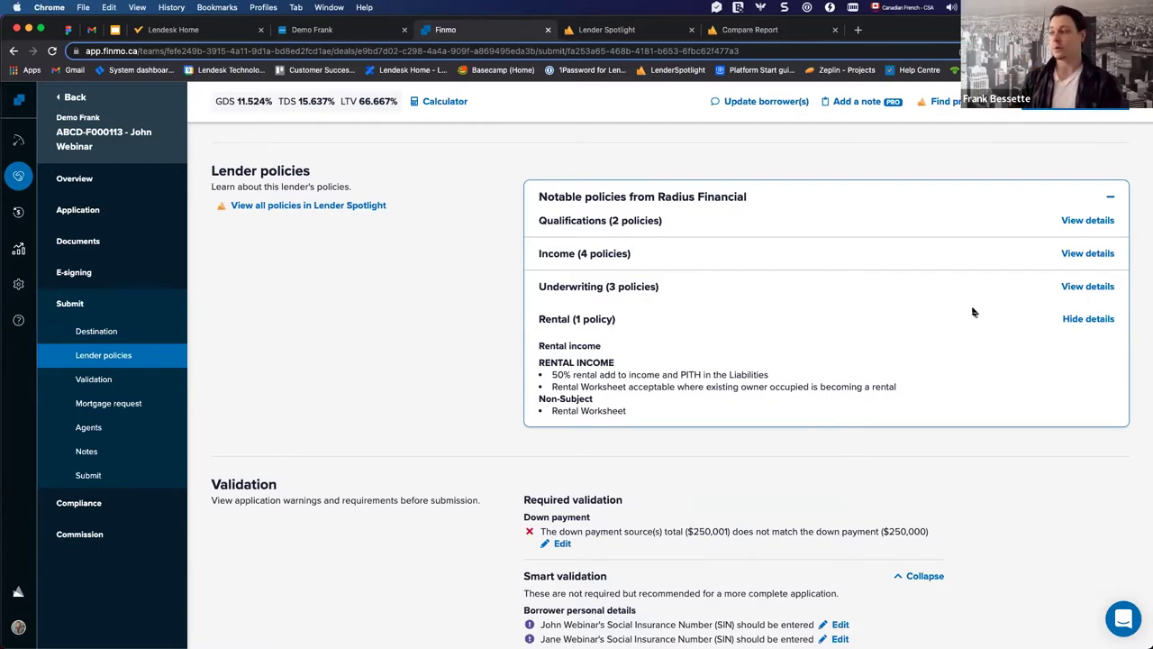
click(1084, 319)
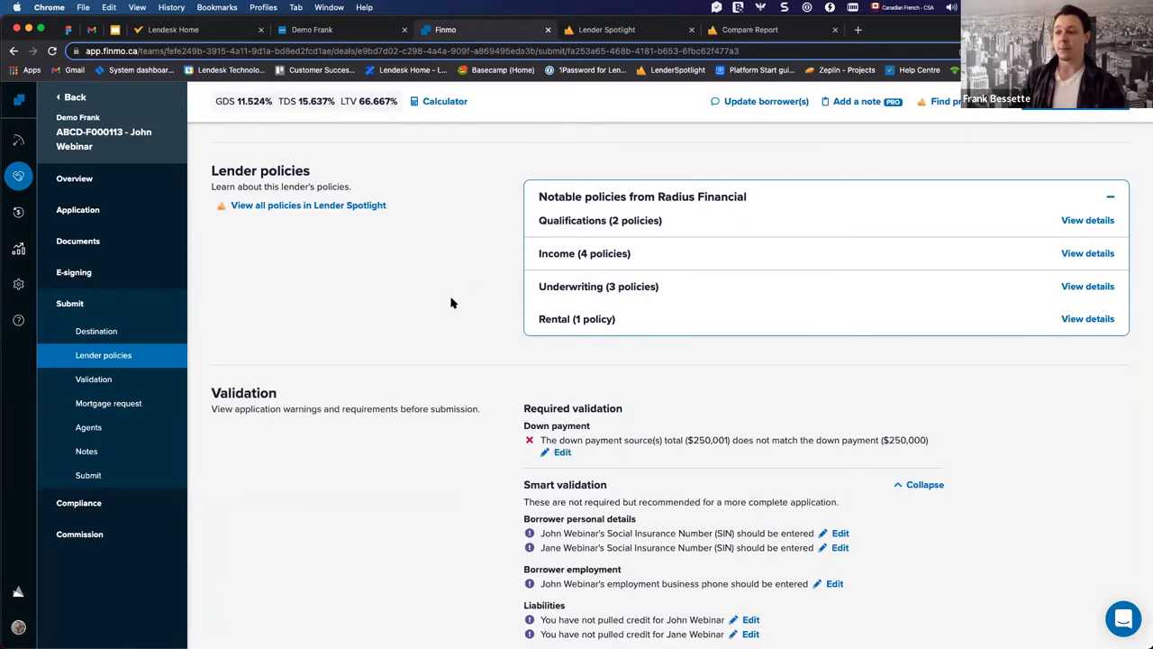
Resolve the down payment validation by setting the $85,000 savings account's amount used for down payment to $0 and saving the asset.
scroll(502, 259, down, 2)
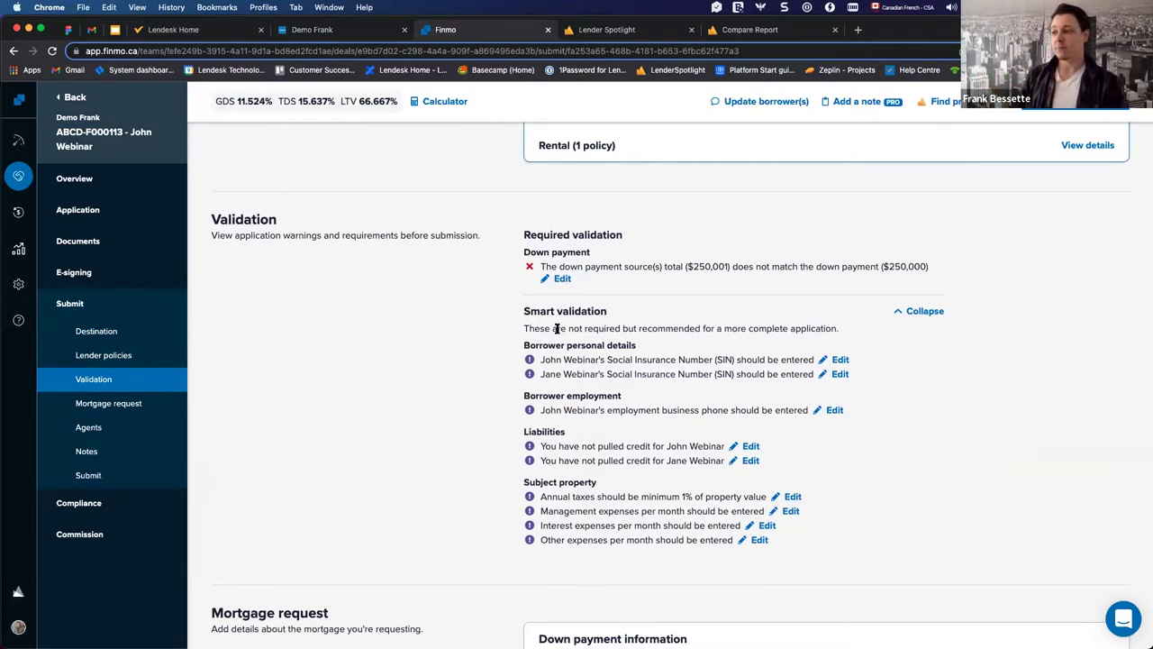
click(560, 280)
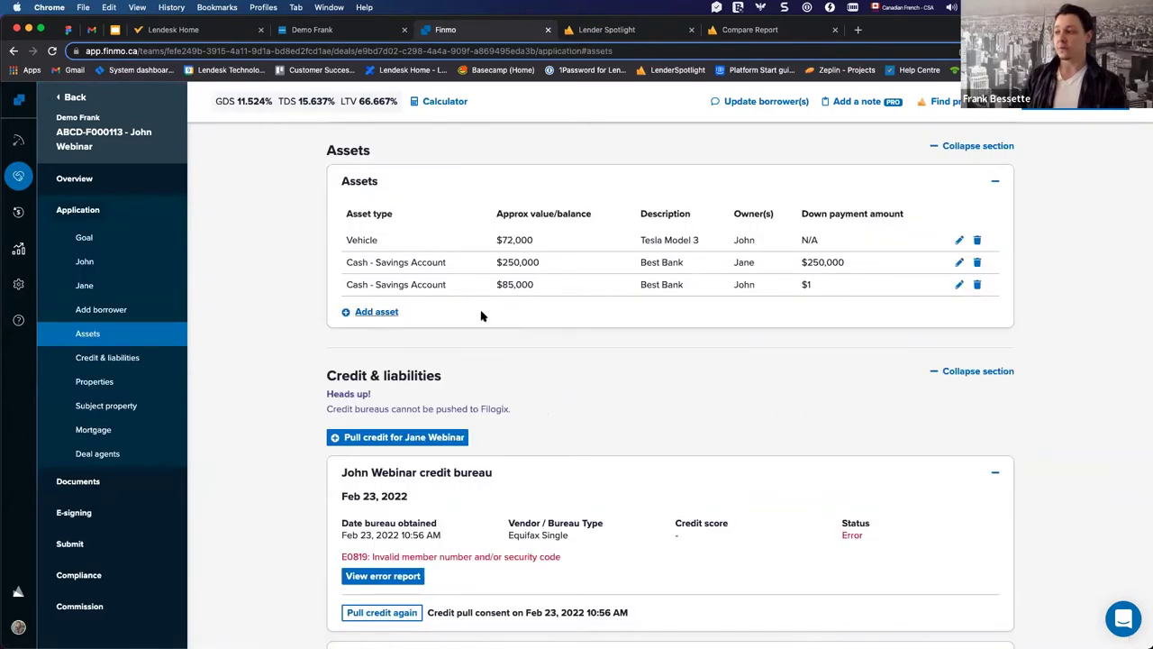
click(959, 285)
drag(586, 393, 572, 394)
text(0)
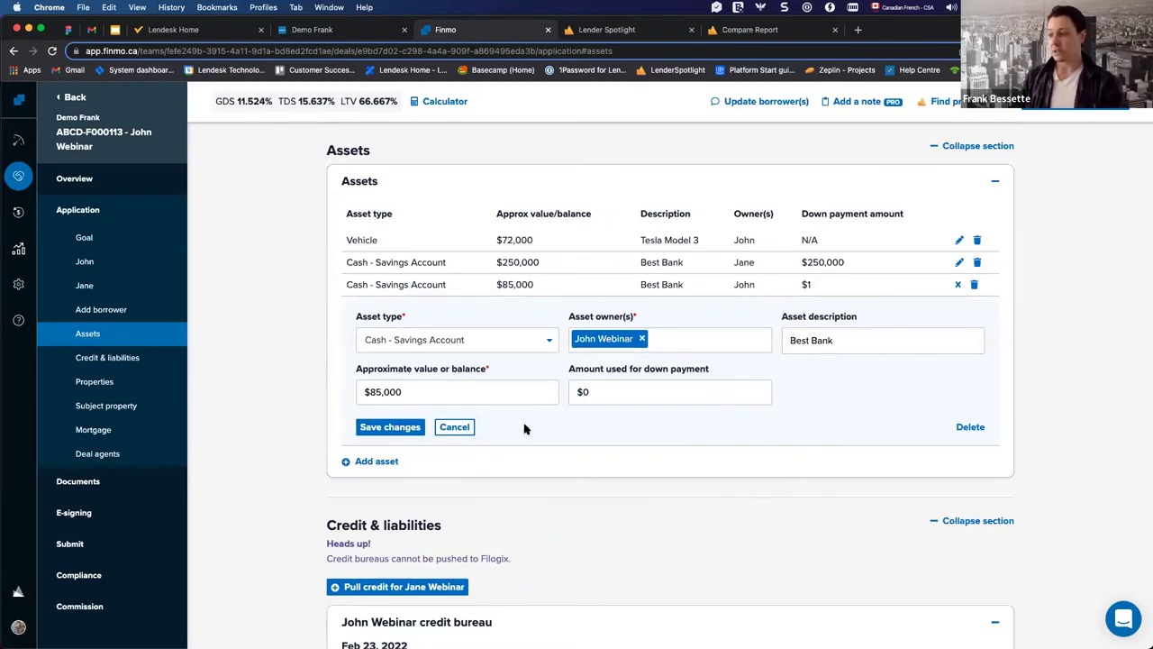
click(382, 427)
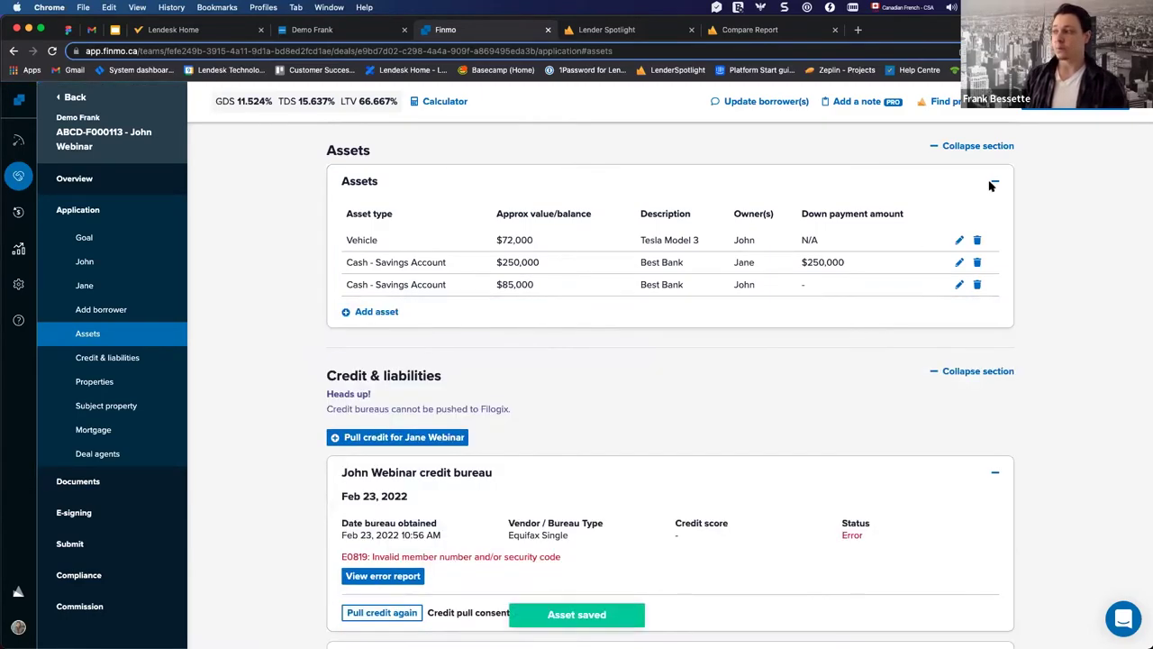
Check the application's validations for Radius Financial and return to the draft submission through the lender policies link.
click(1086, 108)
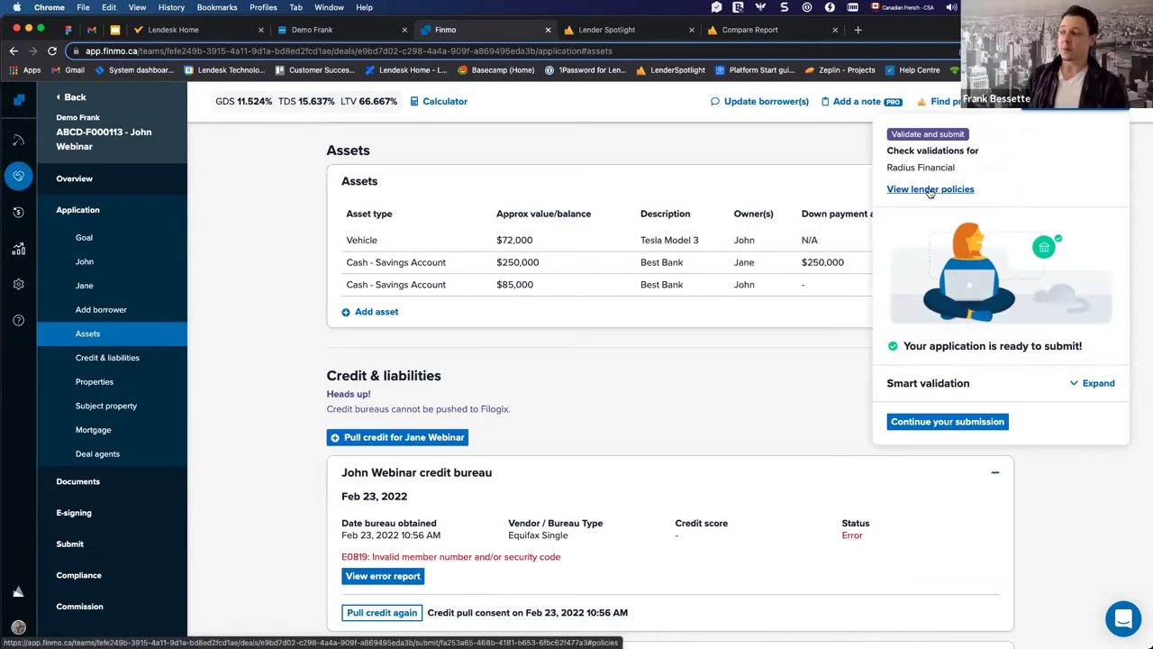
click(931, 191)
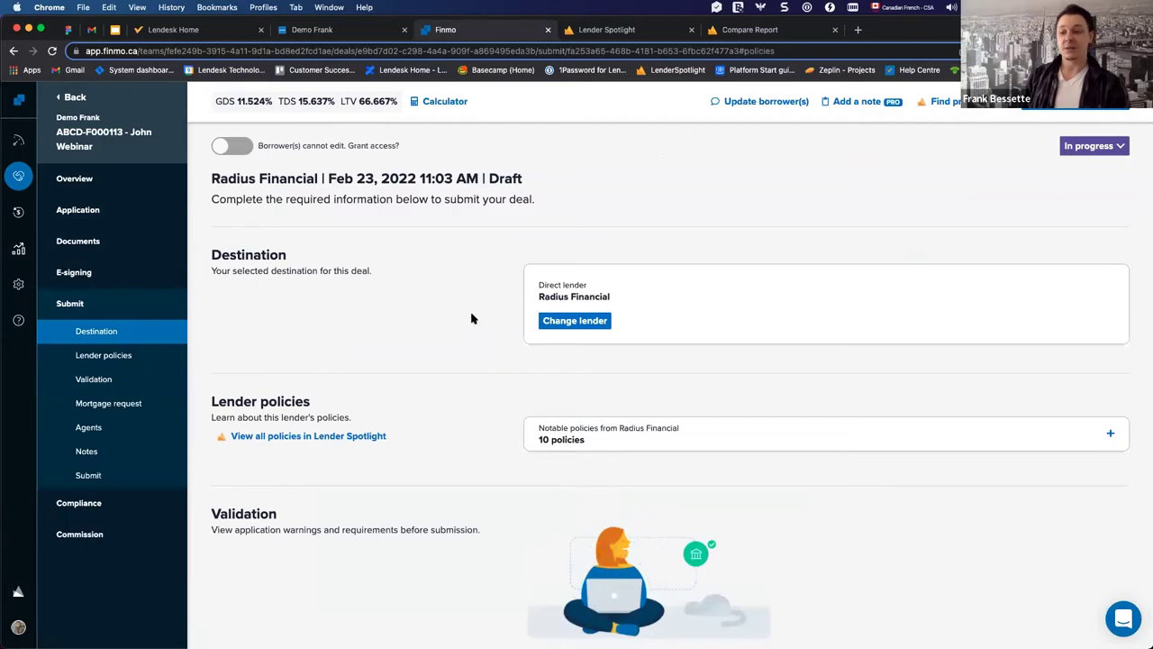
scroll(471, 318, down, 8)
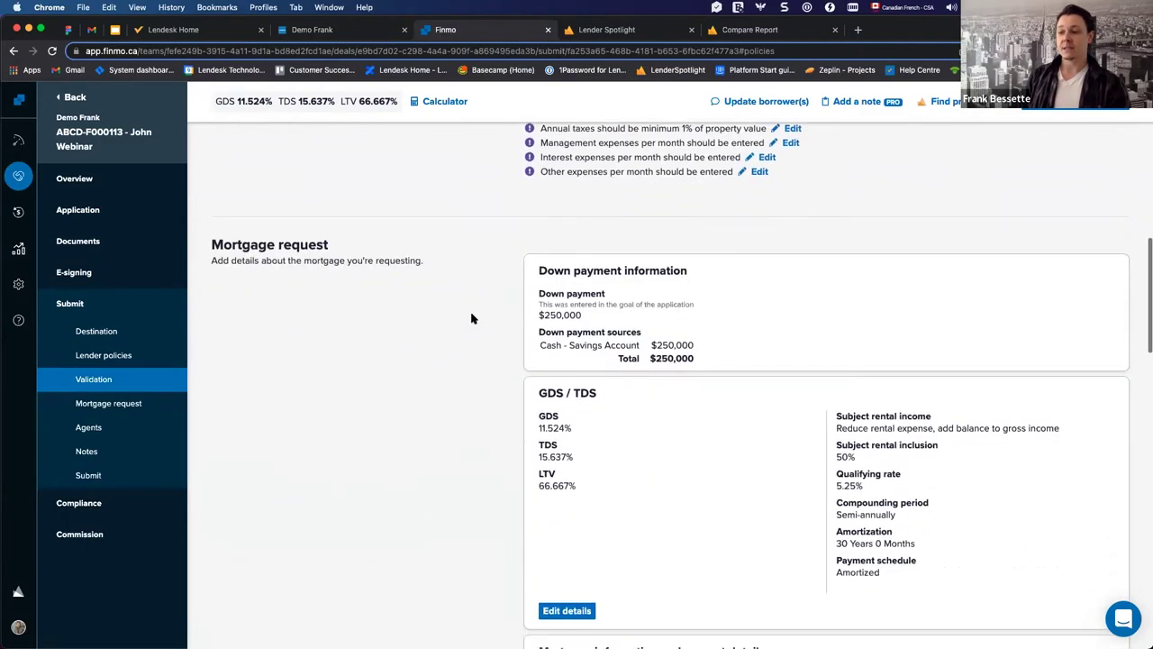
Review the mortgage request's down payment, GDS/TDS qualifying details, mortgage information and submission agent section.
scroll(471, 318, down, 1)
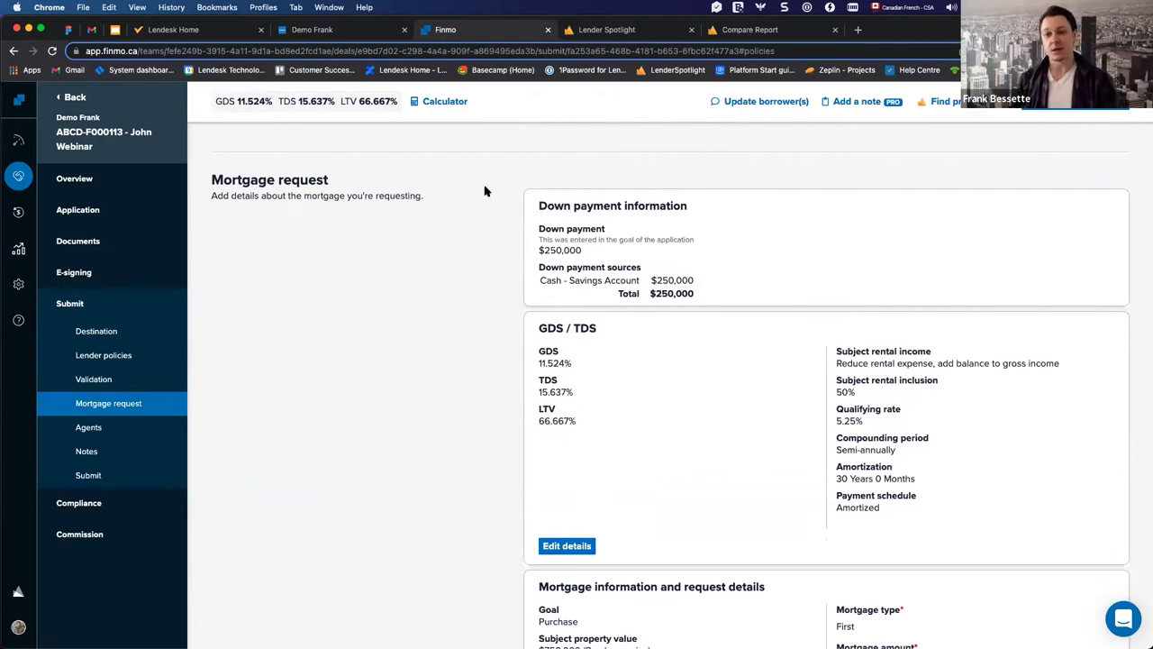
scroll(463, 268, down, 2)
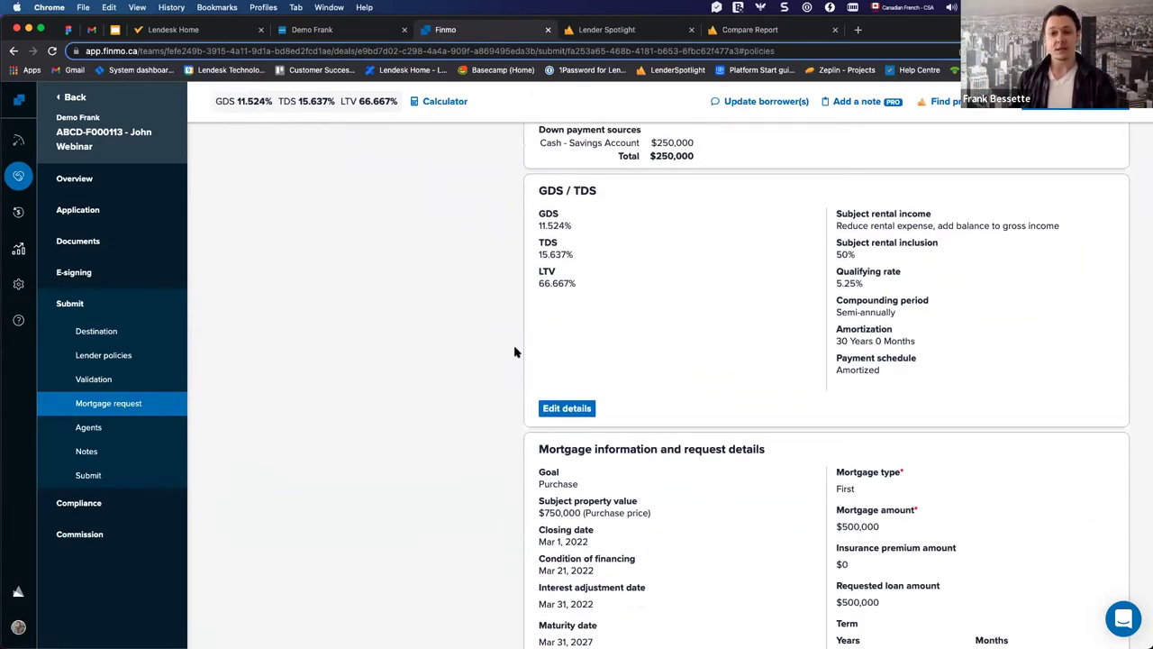
click(560, 410)
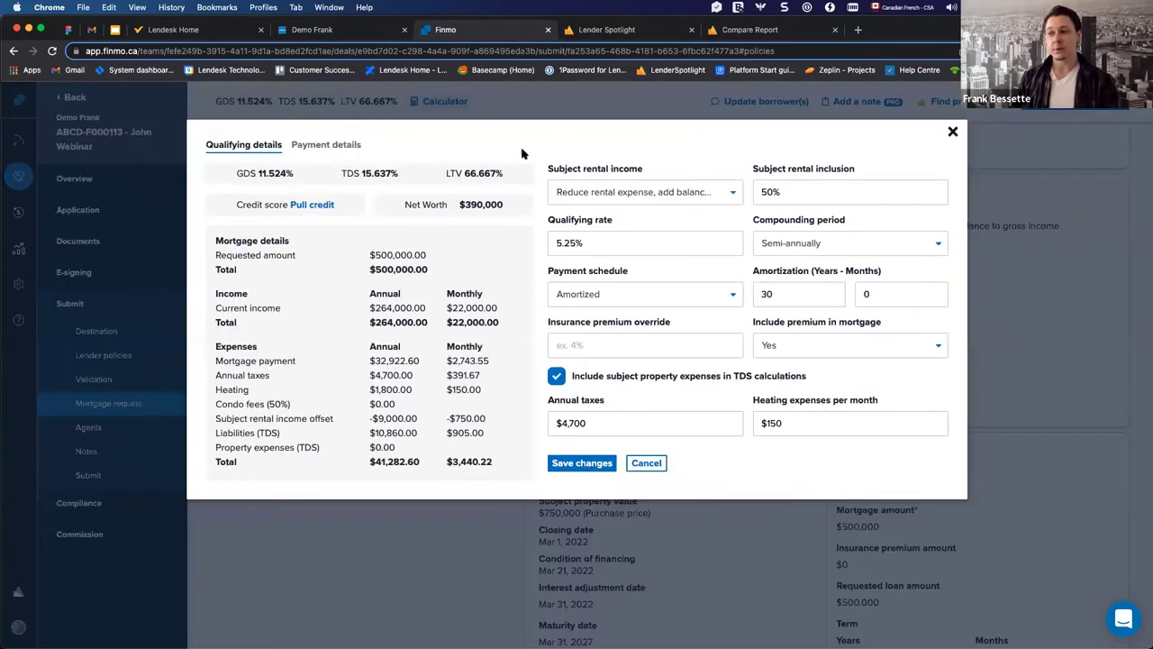
click(952, 132)
scroll(567, 416, down, 5)
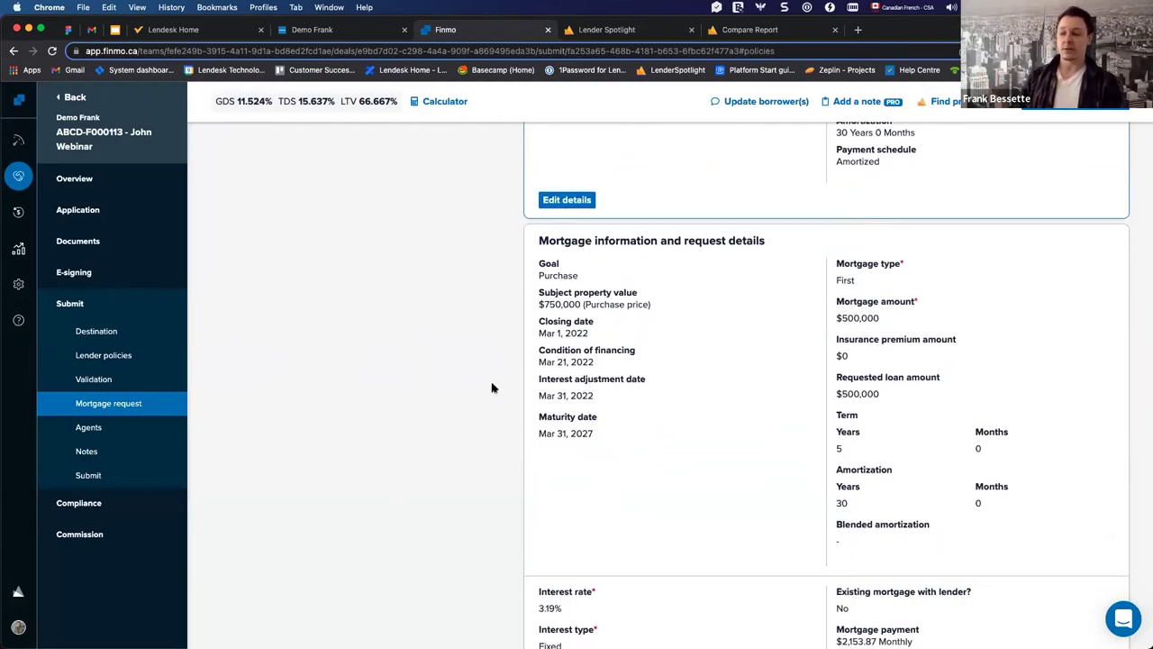
scroll(492, 405, down, 6)
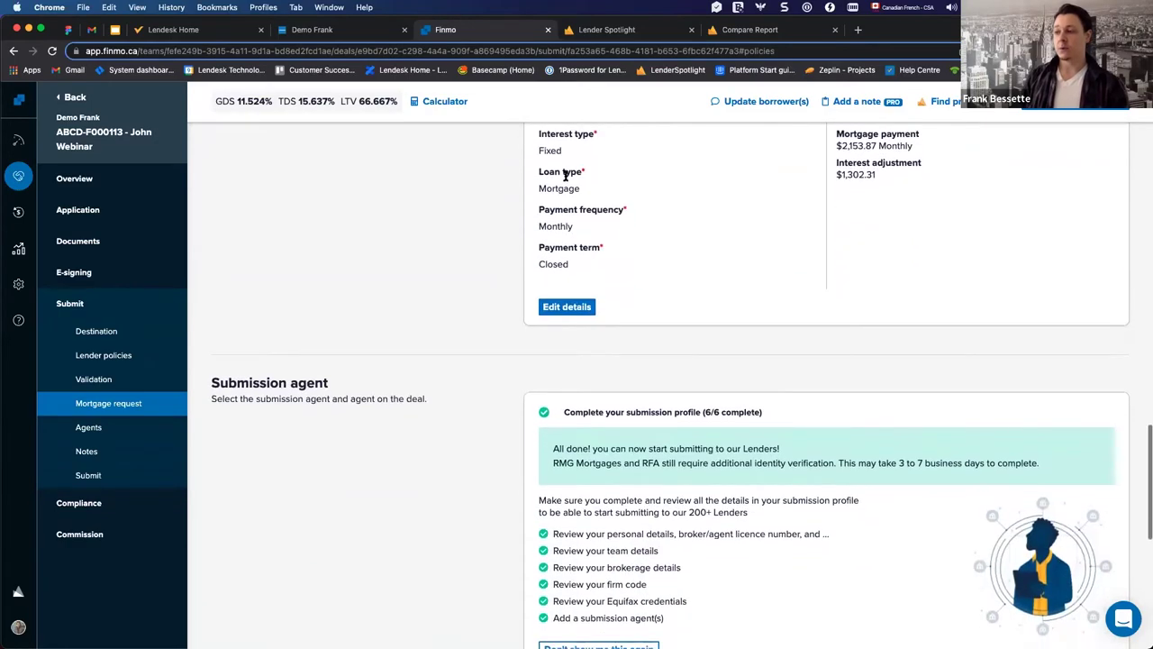
scroll(576, 167, up, 1)
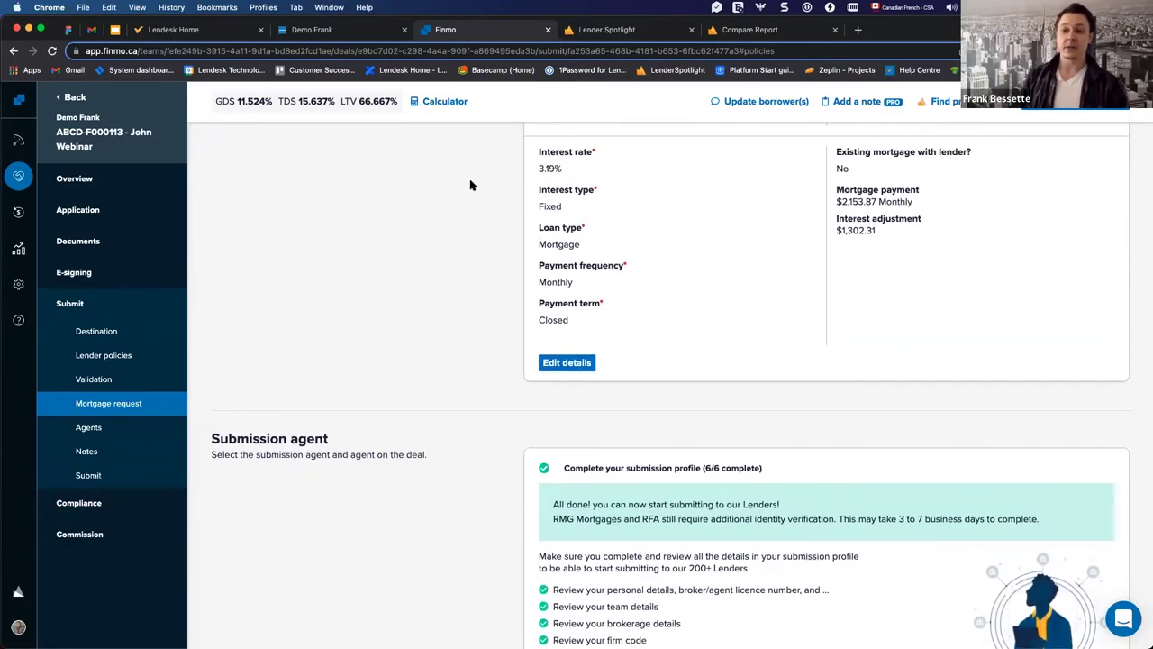
scroll(468, 354, down, 3)
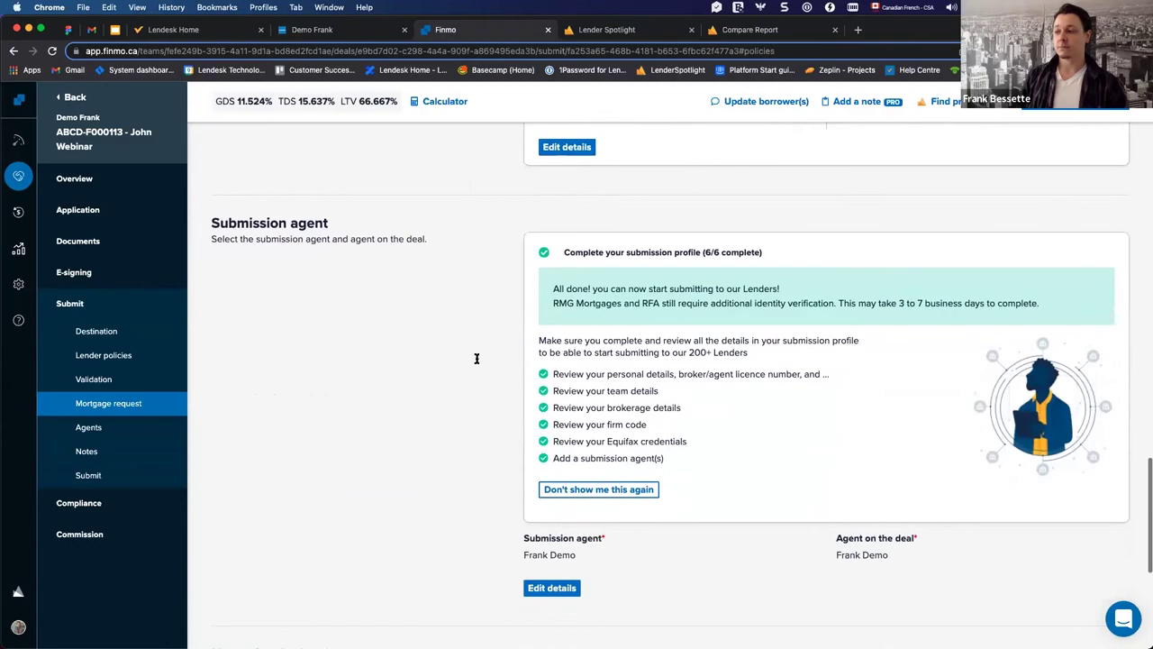
Generate the smart submission notes for the lender and read through the pre-filled text.
scroll(466, 420, down, 5)
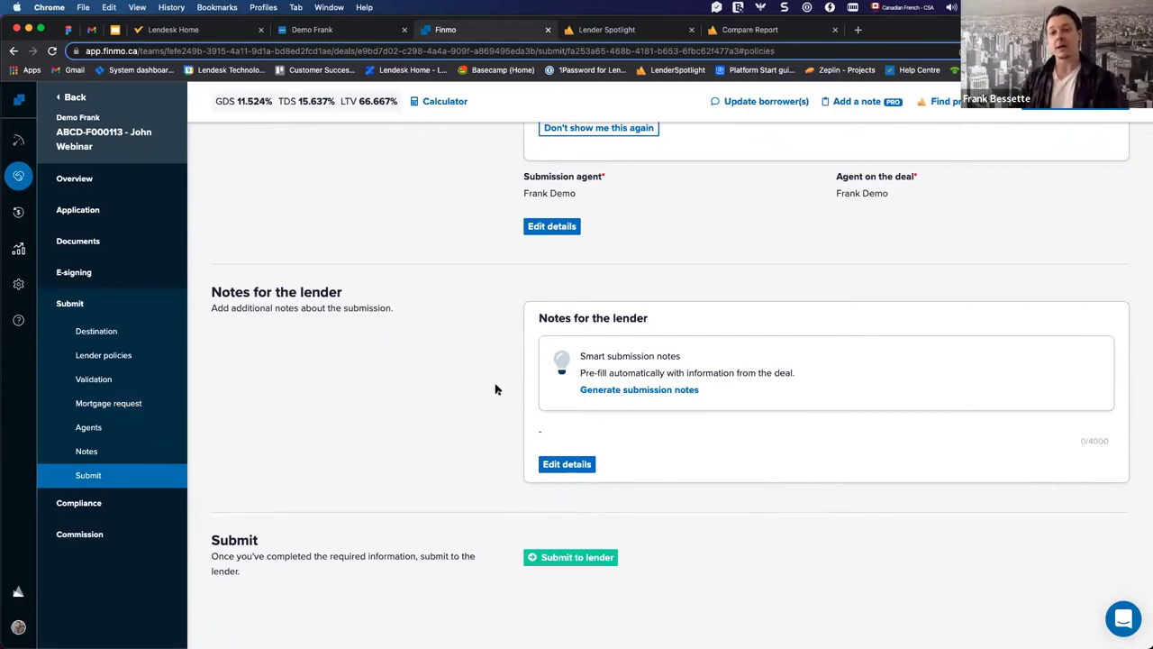
click(620, 390)
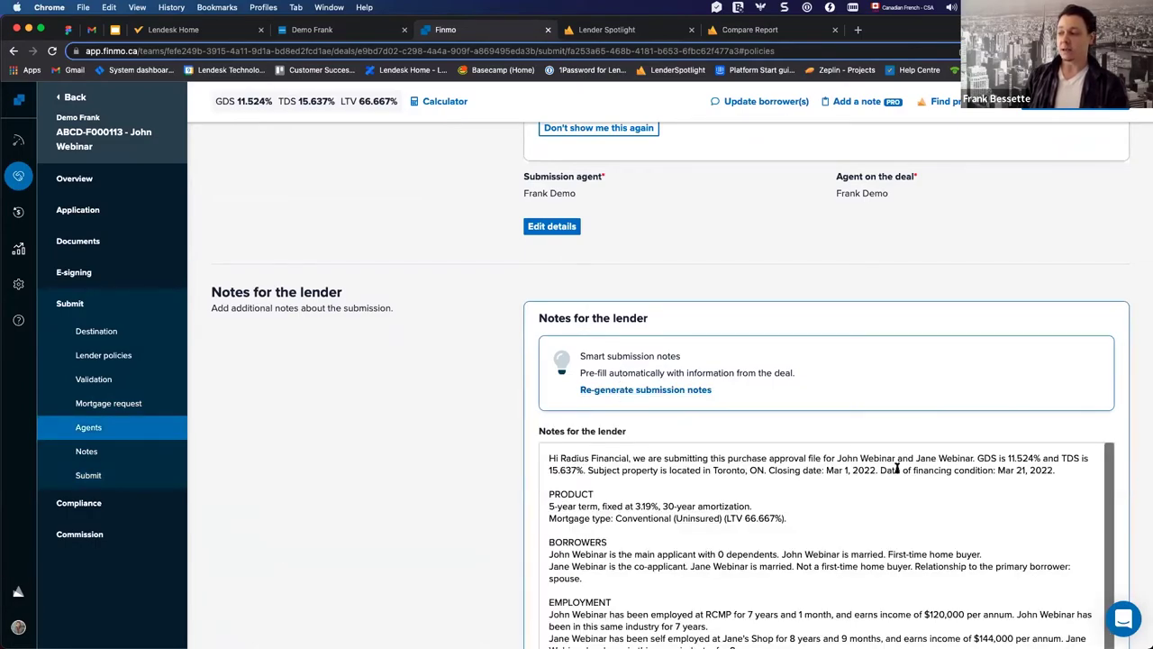
scroll(478, 516, down, 3)
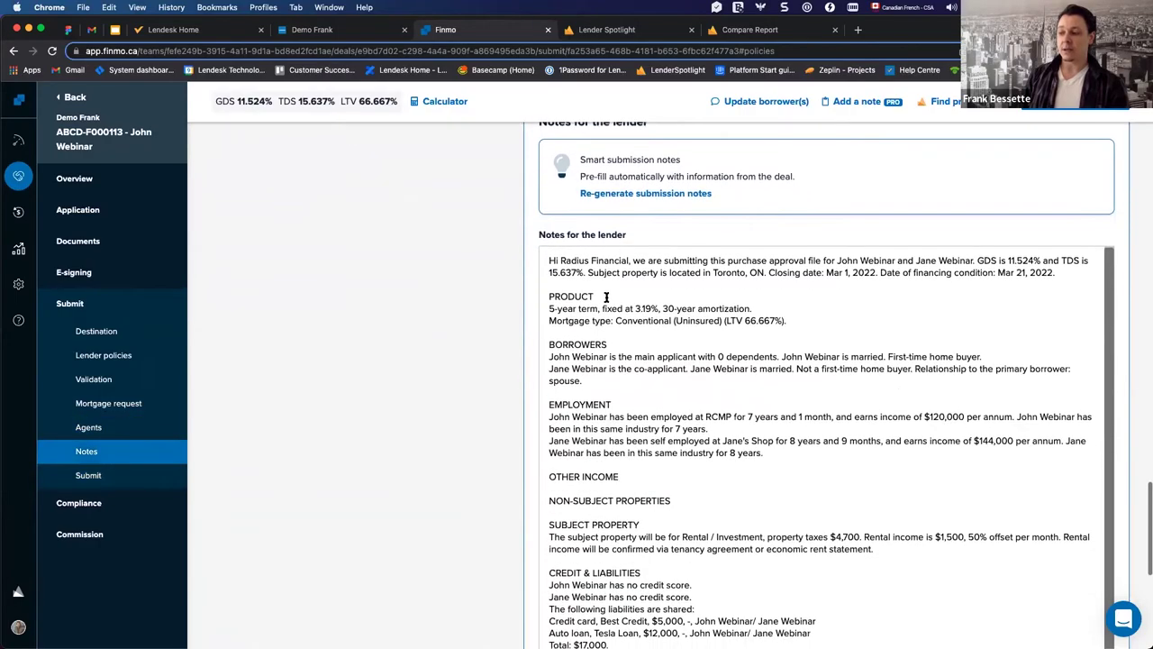
scroll(635, 383, down, 2)
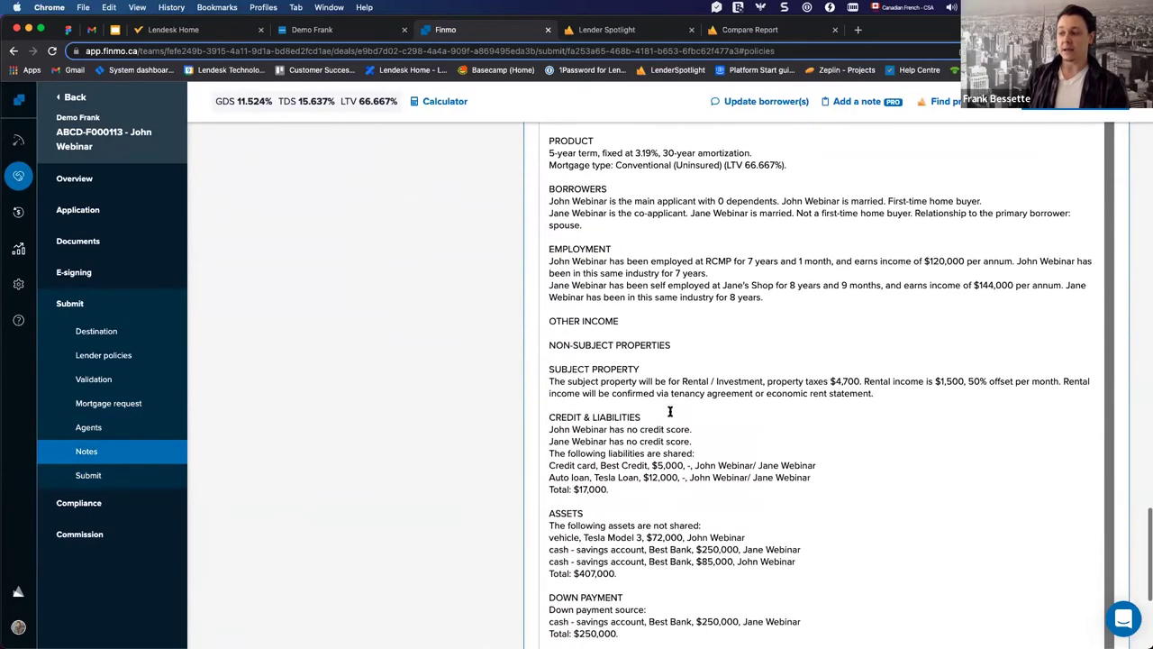
scroll(670, 410, down, 2)
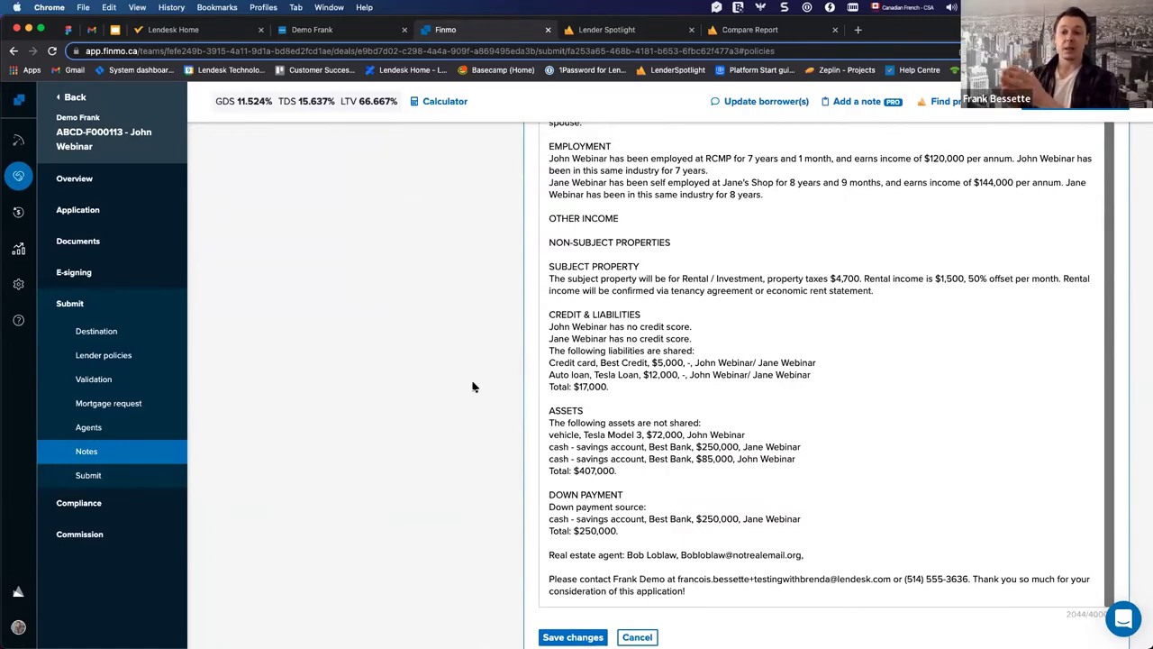
scroll(473, 387, down, 2)
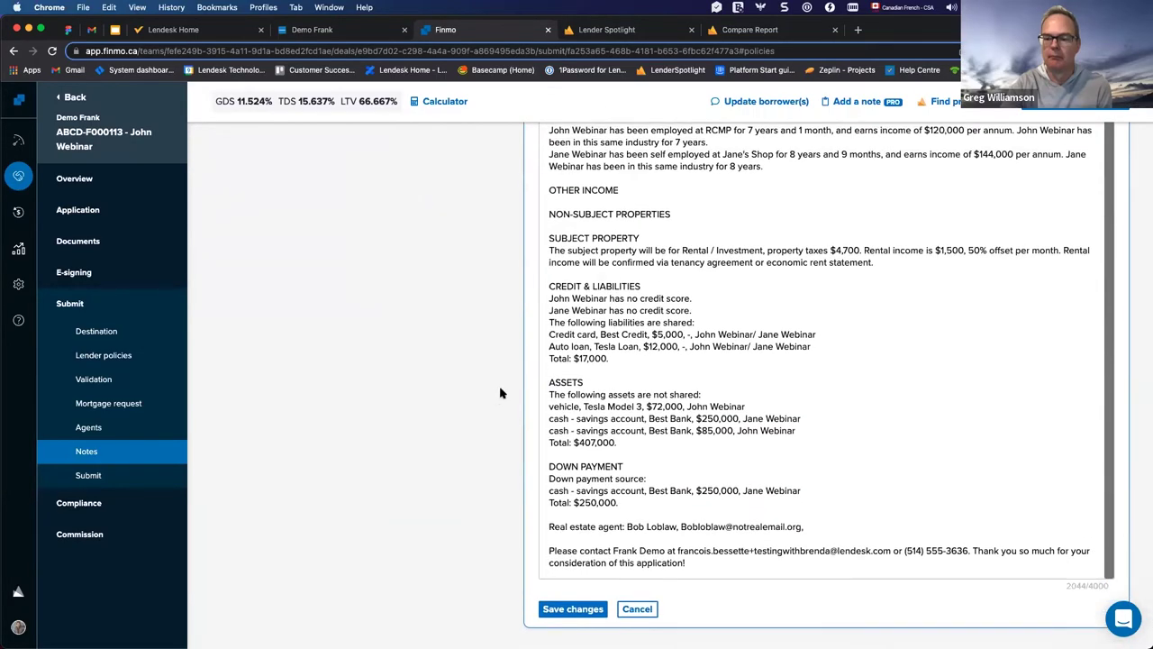
Delete the Credit & Liabilities section from the pre-filled notes for the lender.
click(677, 539)
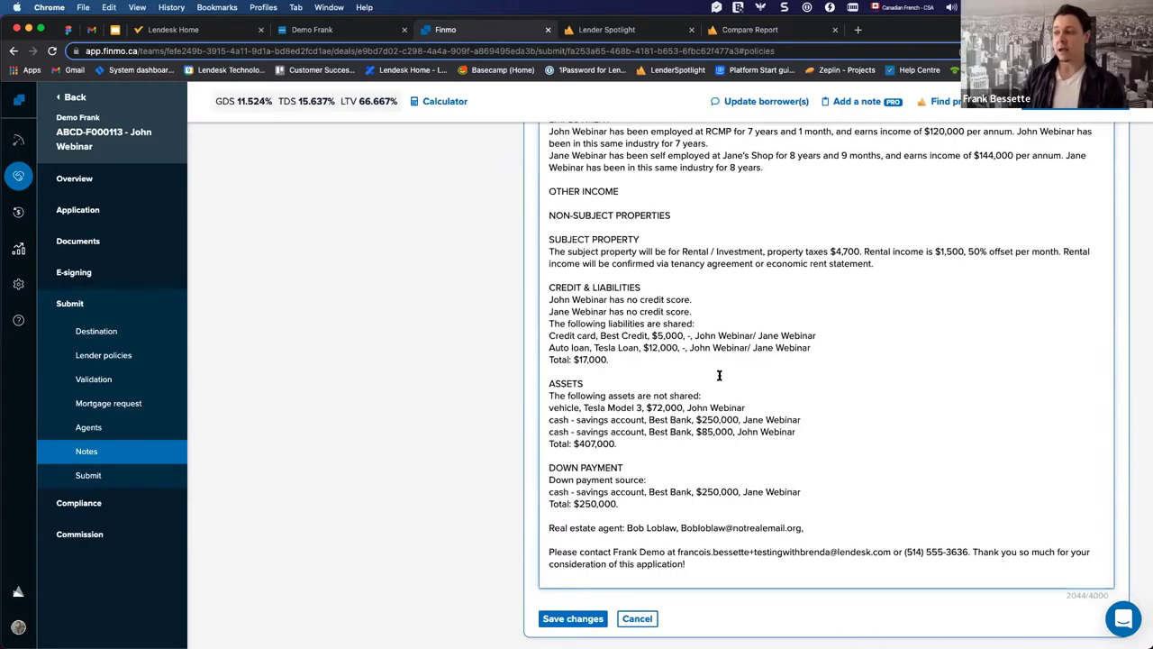
scroll(718, 373, up, 4)
scroll(718, 373, down, 2)
drag(611, 424, 533, 350)
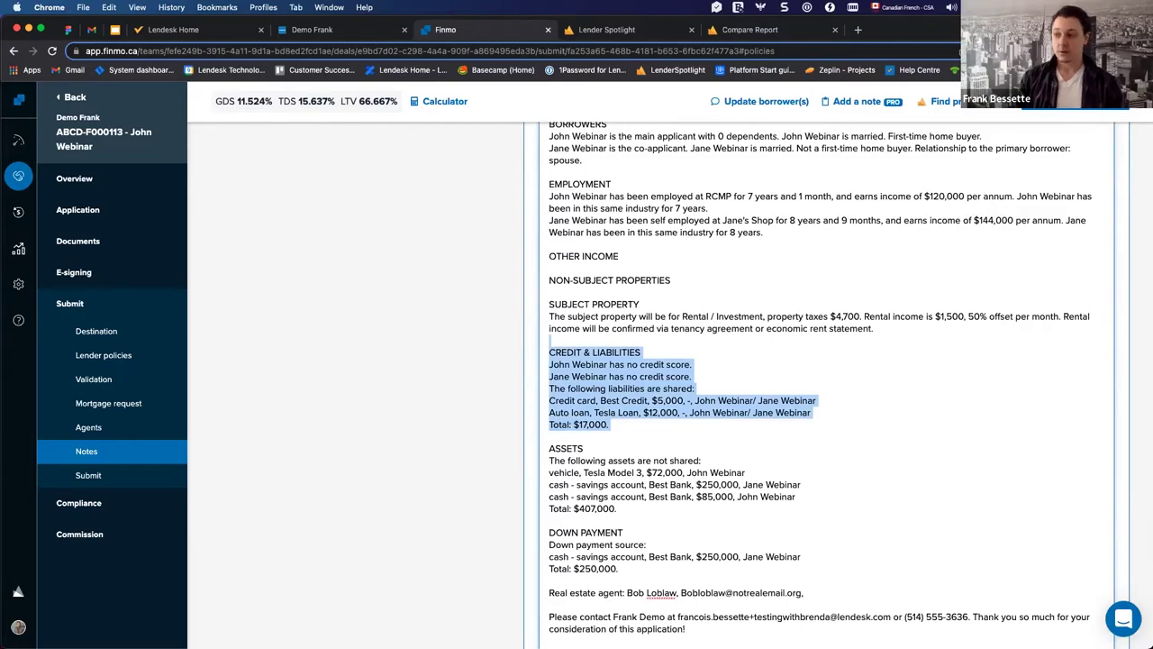
key(BackSpace)
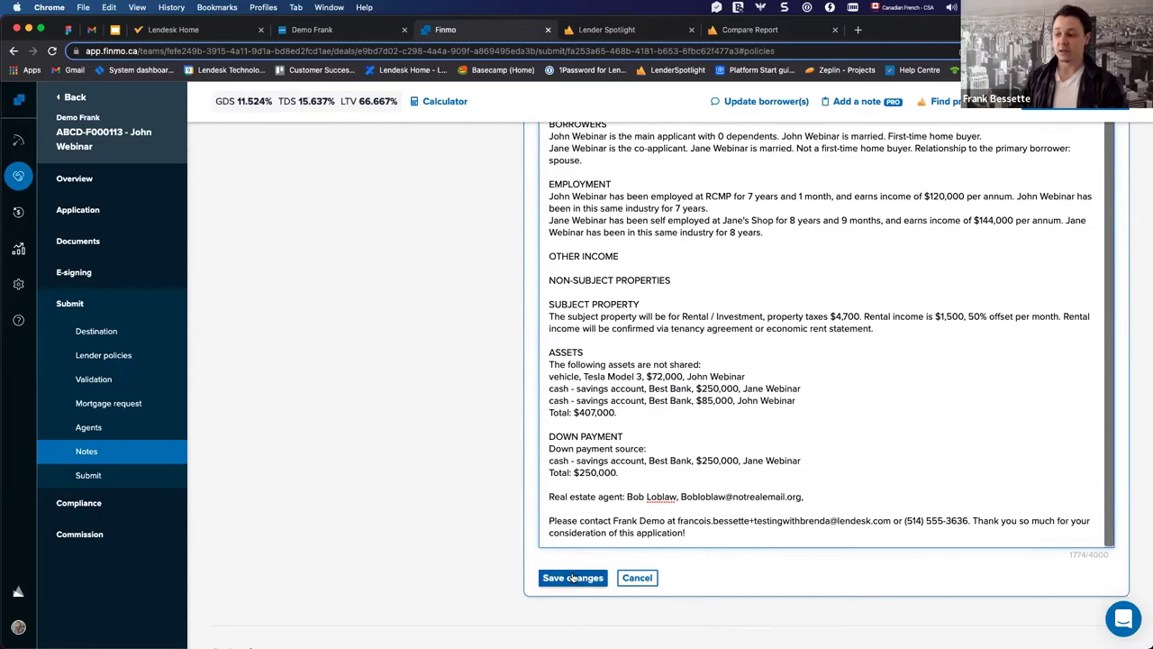
Leave the Radius Financial draft without saving the edited notes and view the Submissions section on the deal's Submit page.
scroll(519, 496, down, 3)
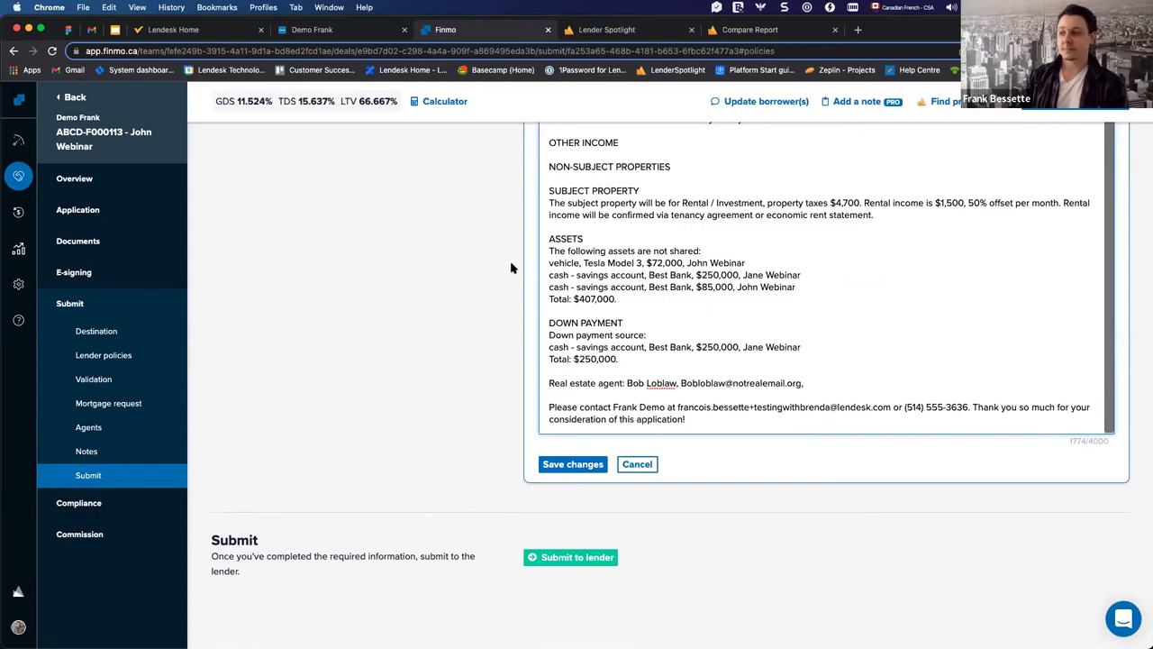
scroll(507, 306, up, 3)
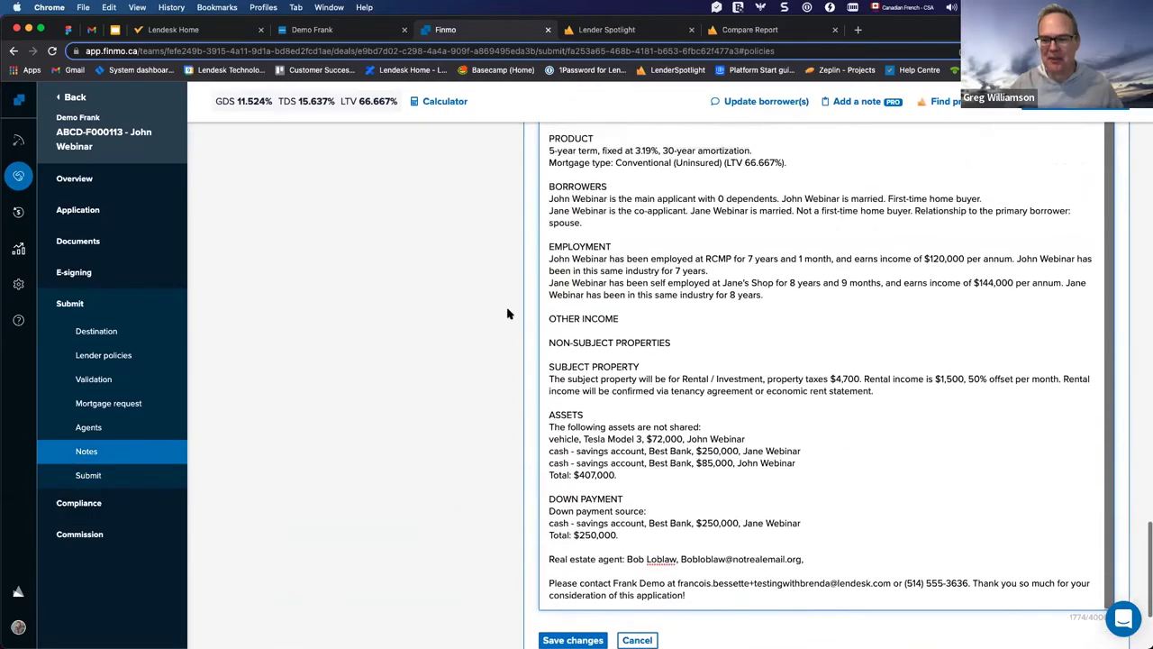
scroll(496, 311, up, 5)
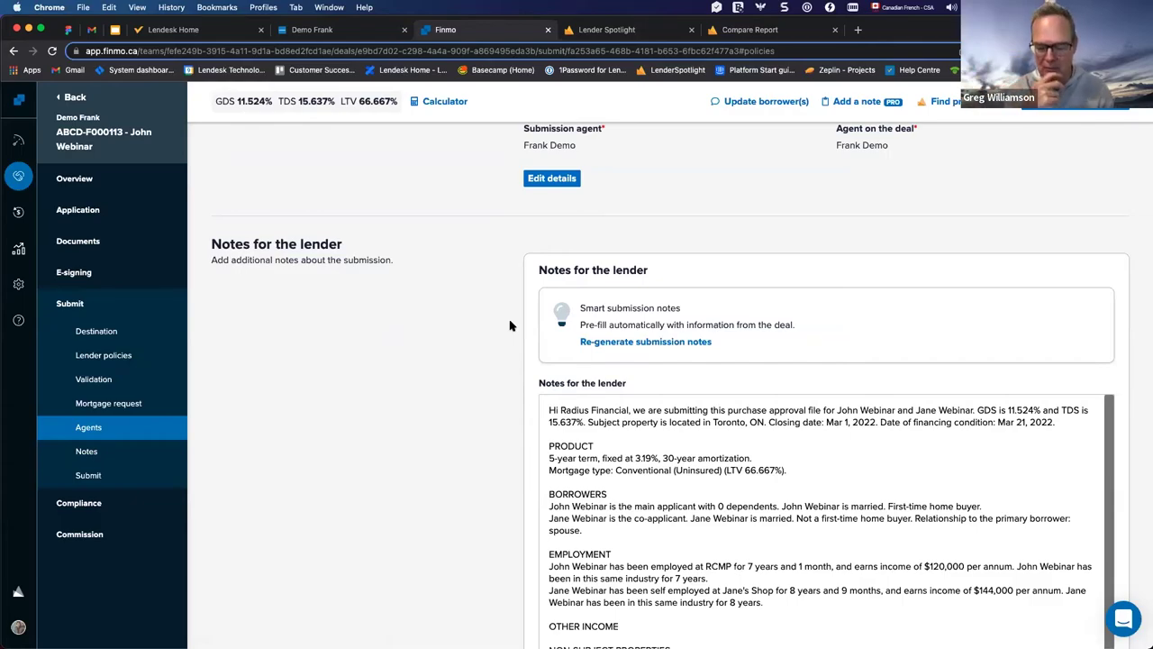
scroll(509, 326, up, 7)
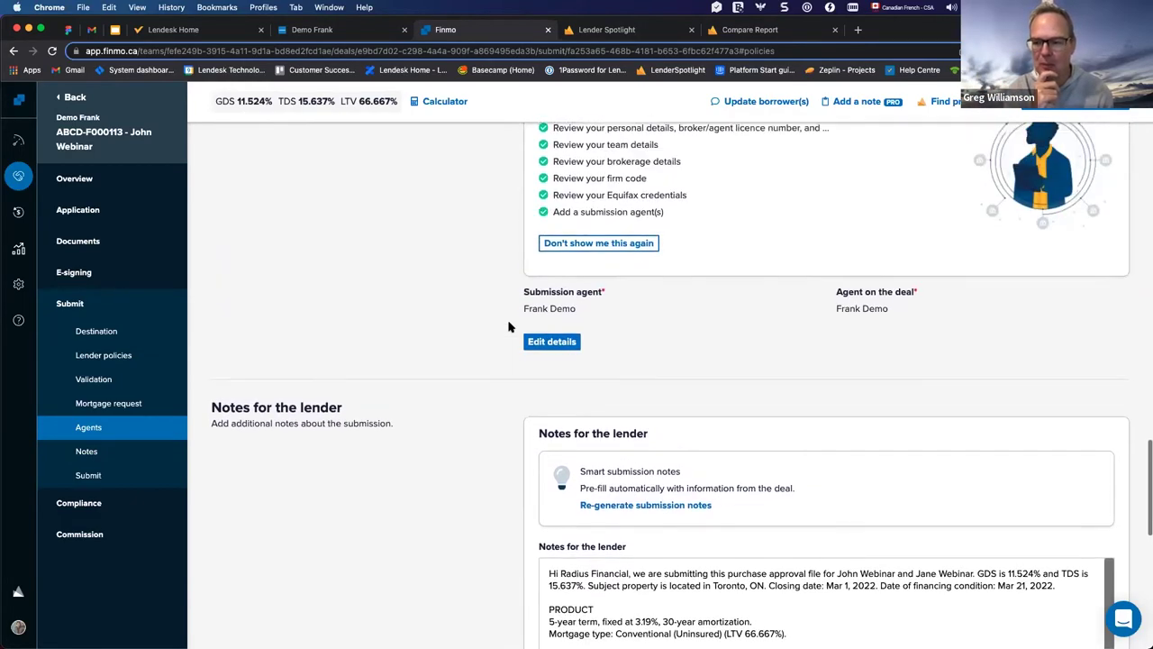
scroll(509, 325, up, 20)
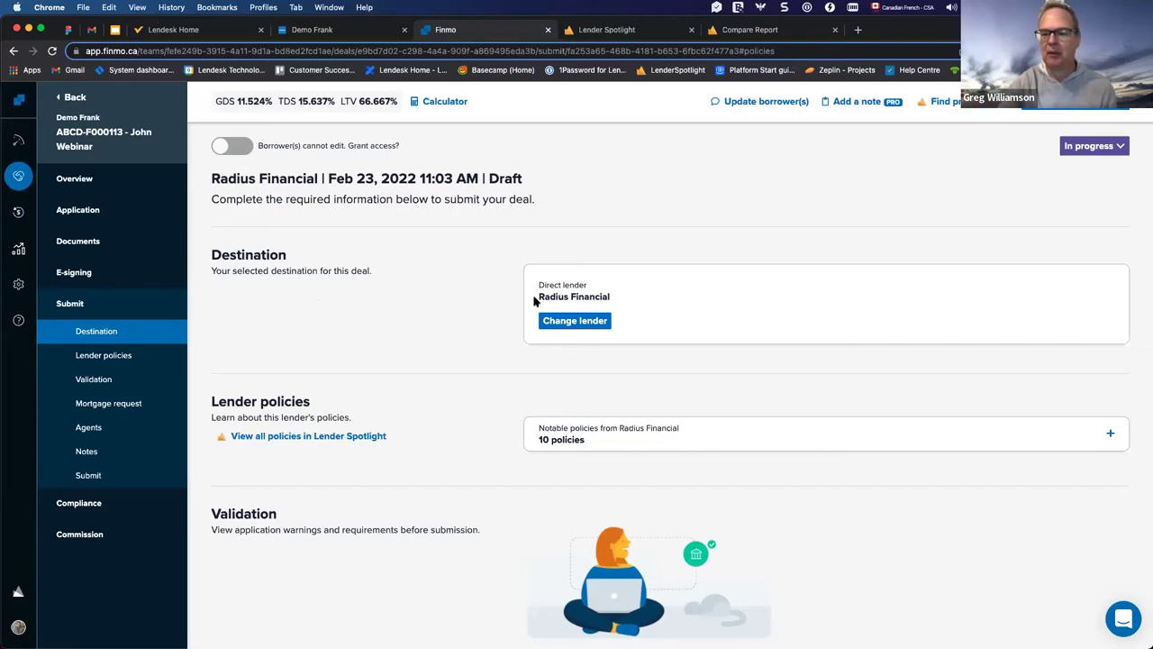
click(80, 305)
click(592, 288)
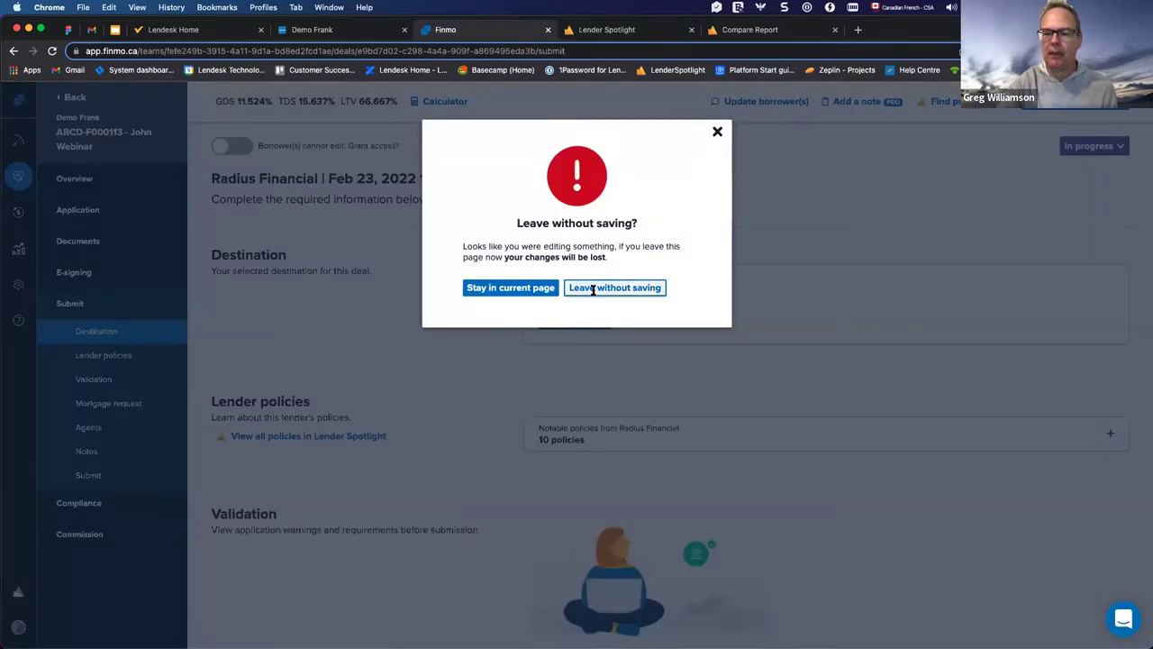
scroll(491, 382, down, 3)
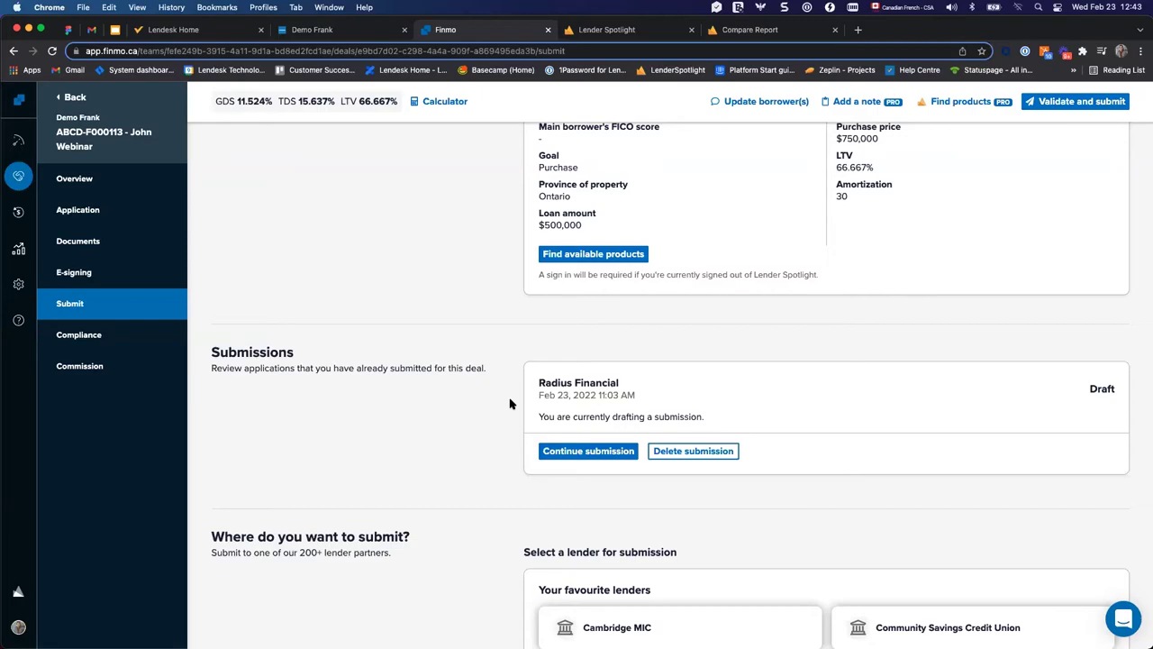
Switch to the webinar deck in Google Slides, present it from the Q&A slide and advance to the Finmo Pro offer slide.
click(630, 29)
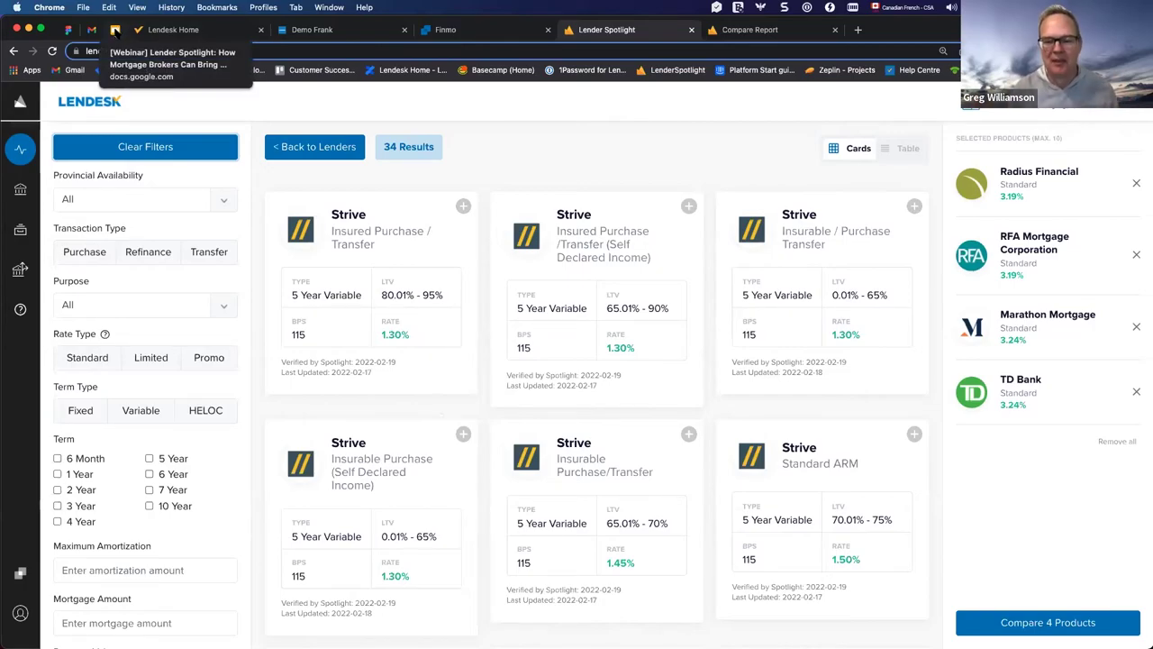
click(116, 31)
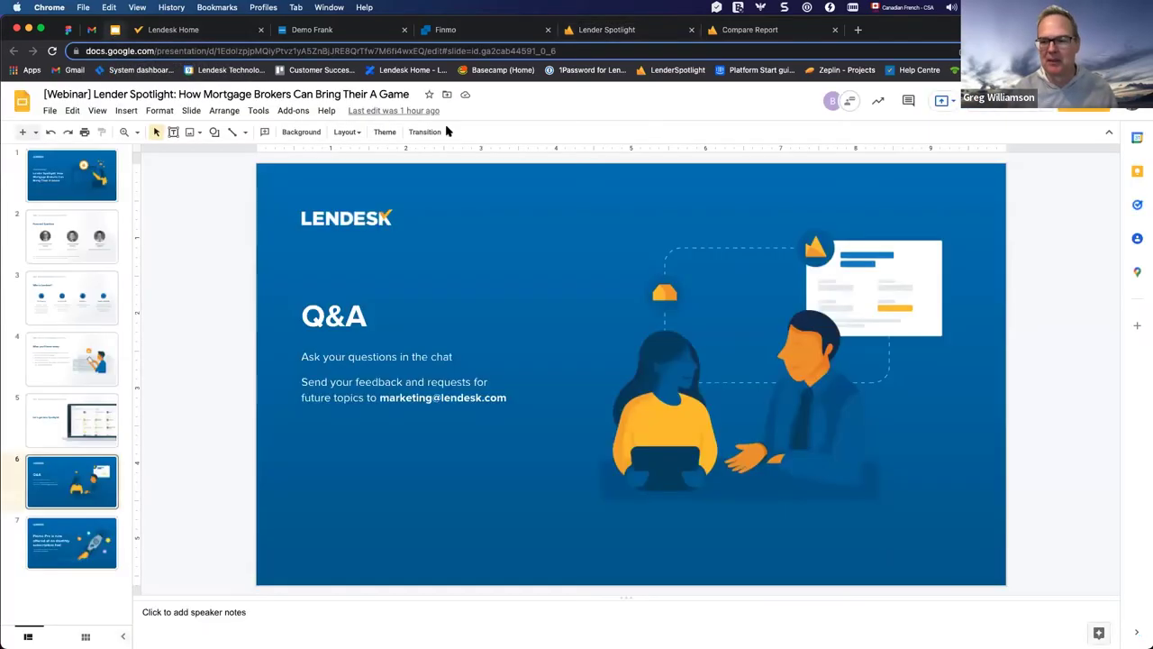
key(super+Return)
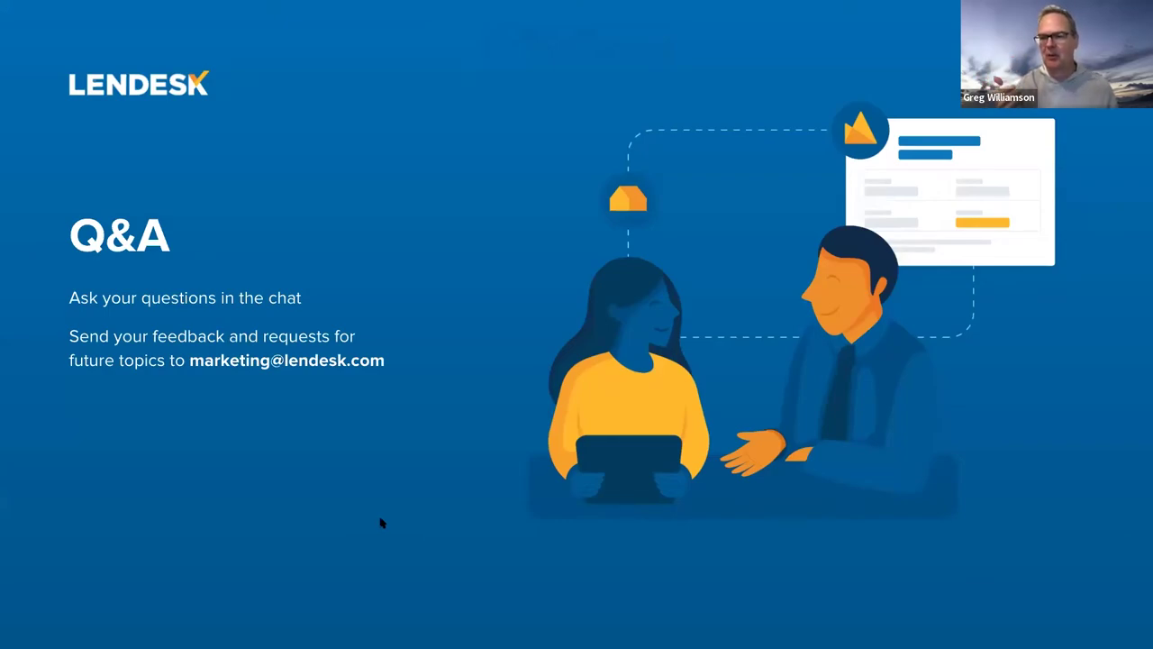
key(Right)
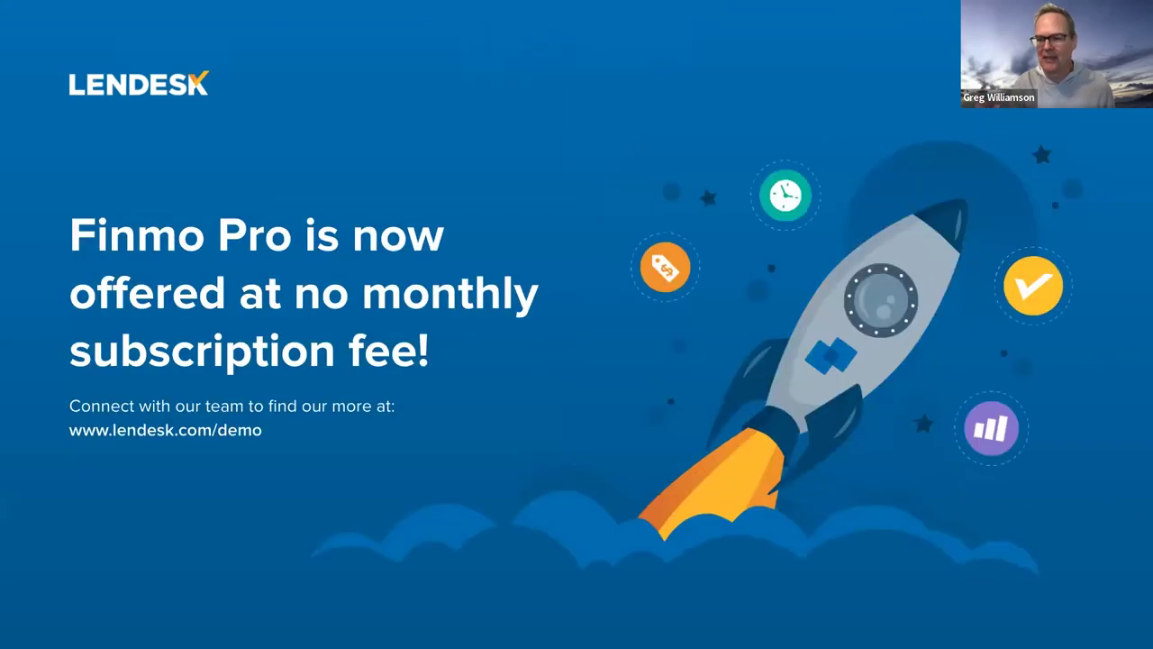